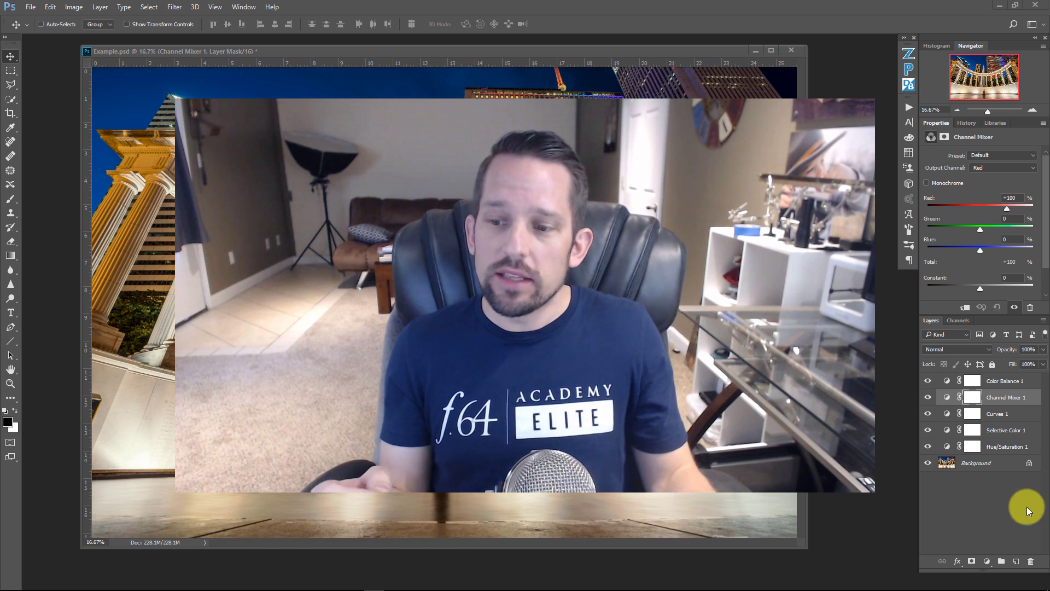
left_click(985, 527)
left_click(987, 561)
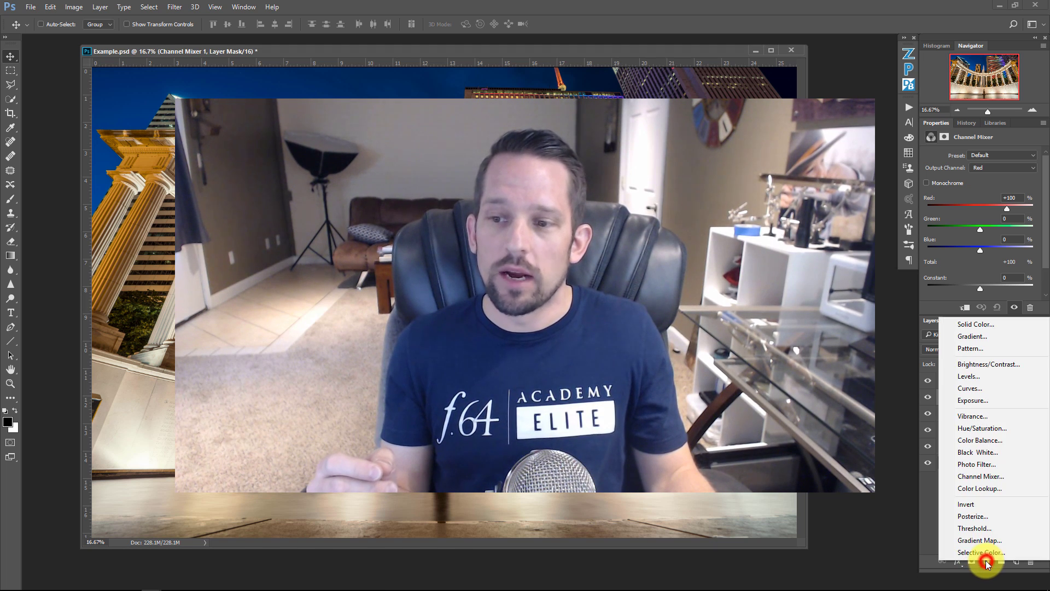
left_click(940, 502)
left_click(938, 482)
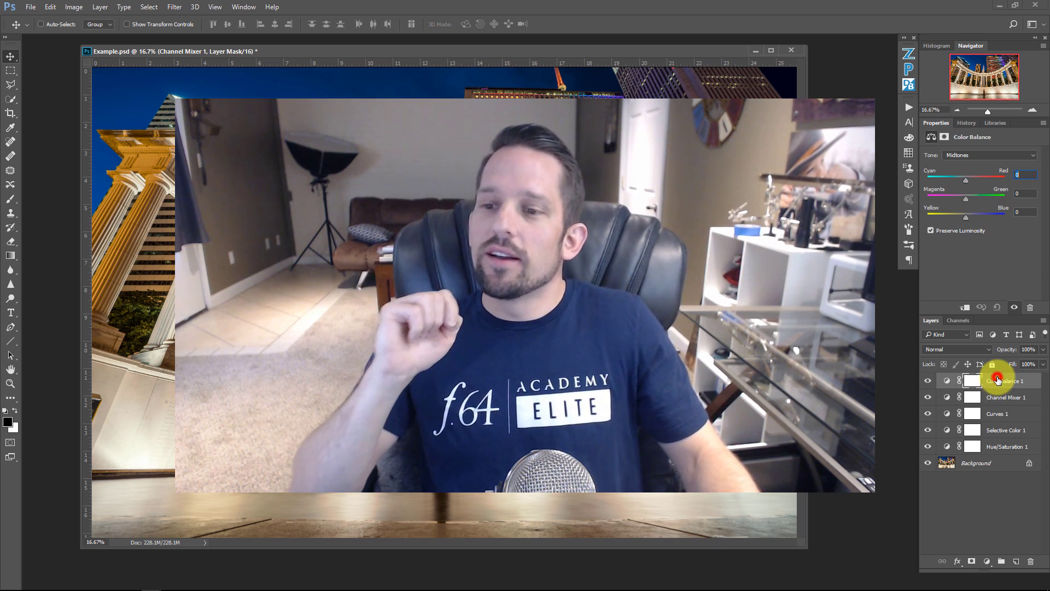
View the settings of the Channel Mixer, Curves, Selective Color and Hue/Saturation adjustment layers one after another.
left_click(998, 398)
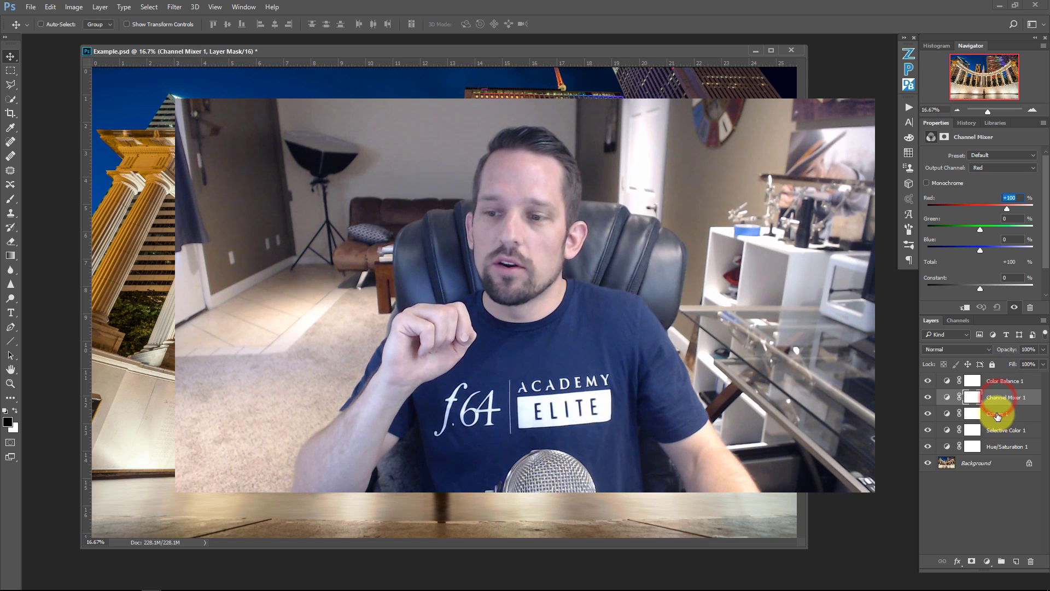
left_click(998, 414)
left_click(1009, 430)
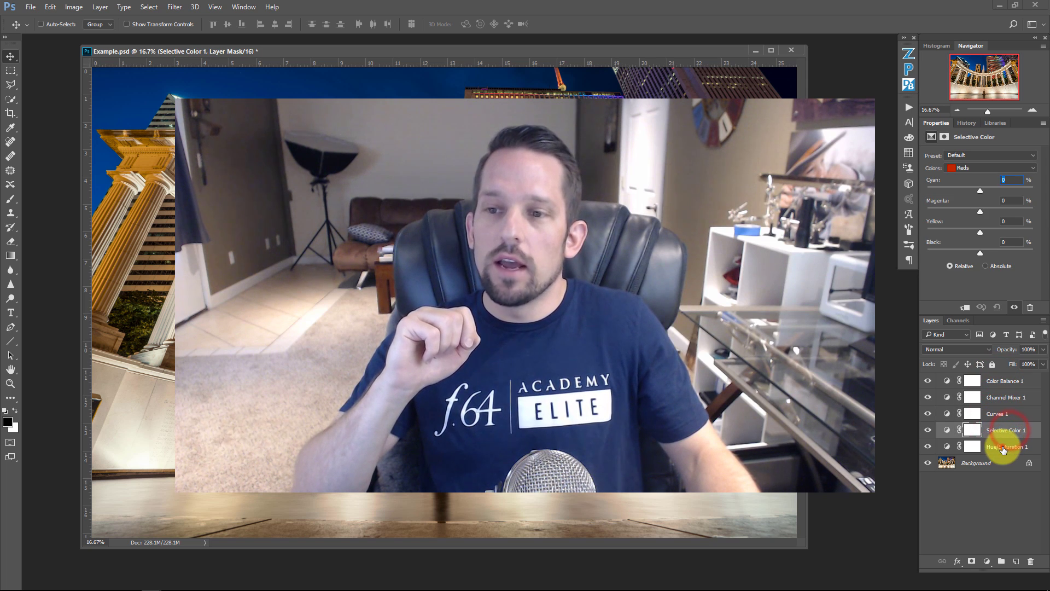
left_click(1005, 446)
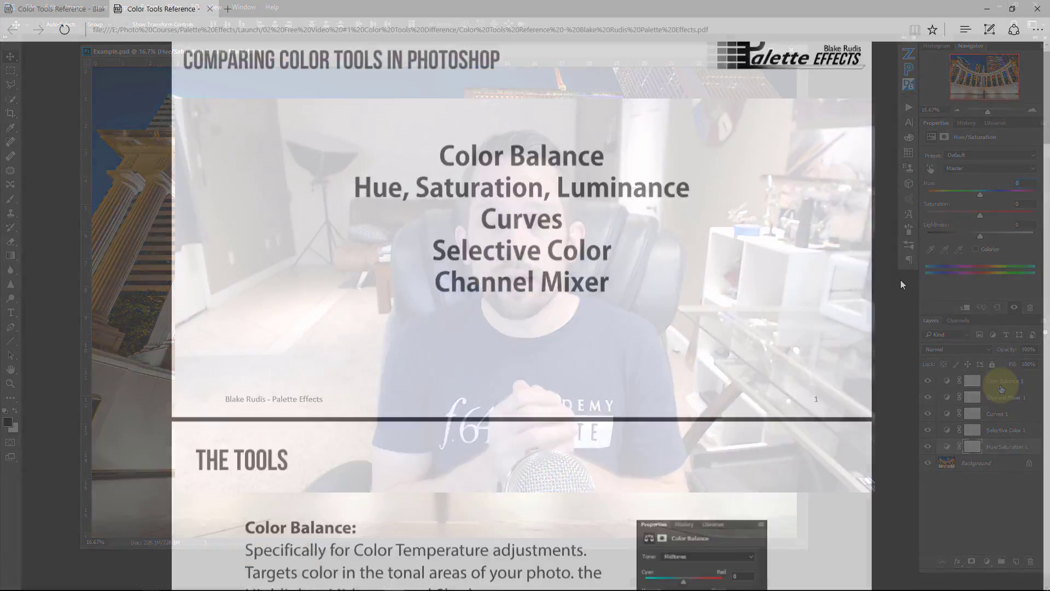
Read through the color tools reference PDF down to its comparison chart and close it.
scroll(902, 280, "down", 5)
scroll(903, 282, "down", 15)
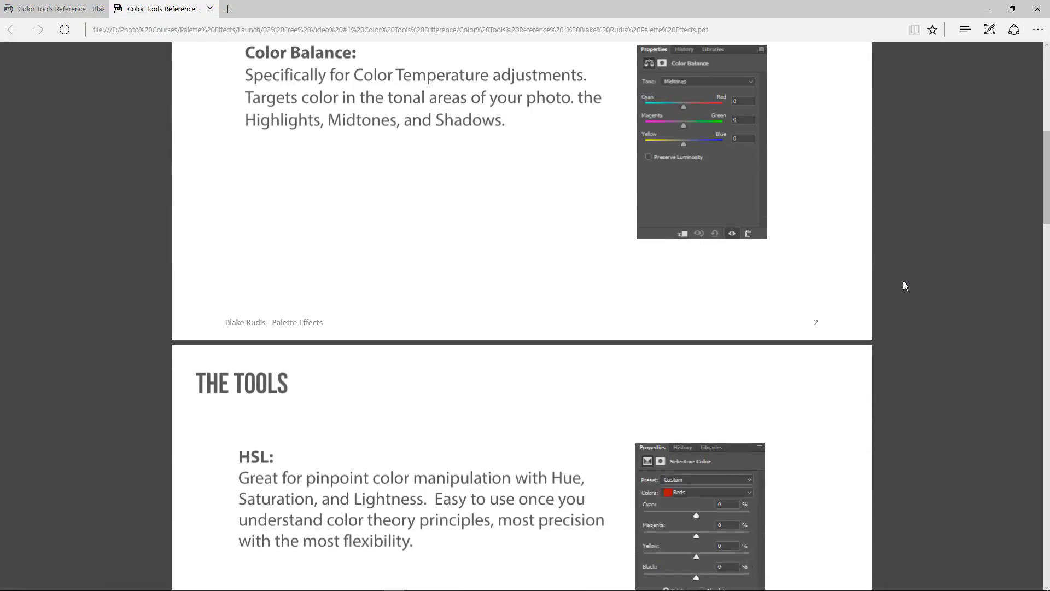
scroll(1048, 522, "down", 15)
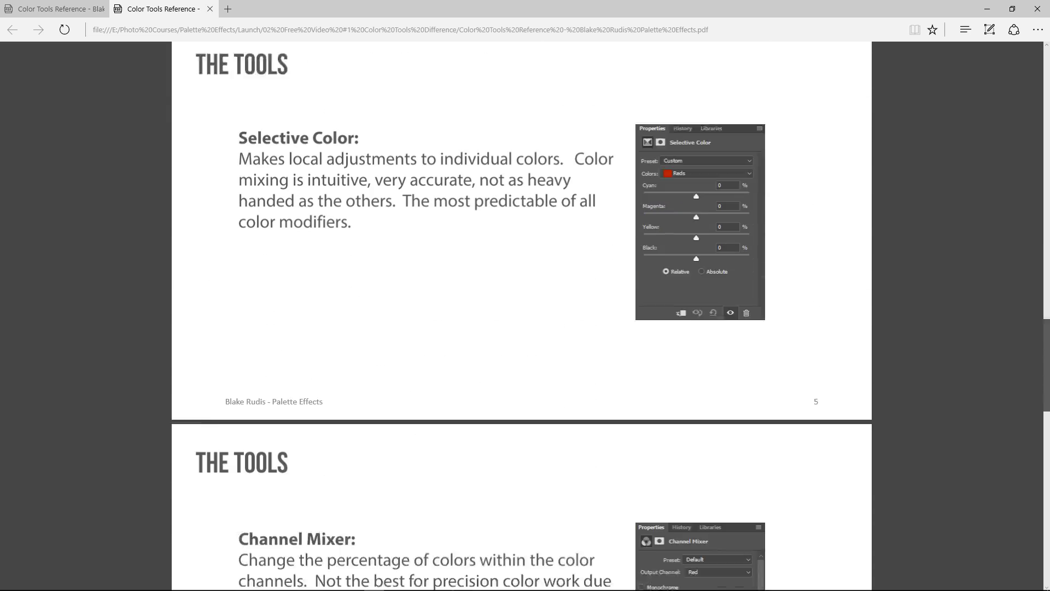
scroll(1049, 523, "down", 2)
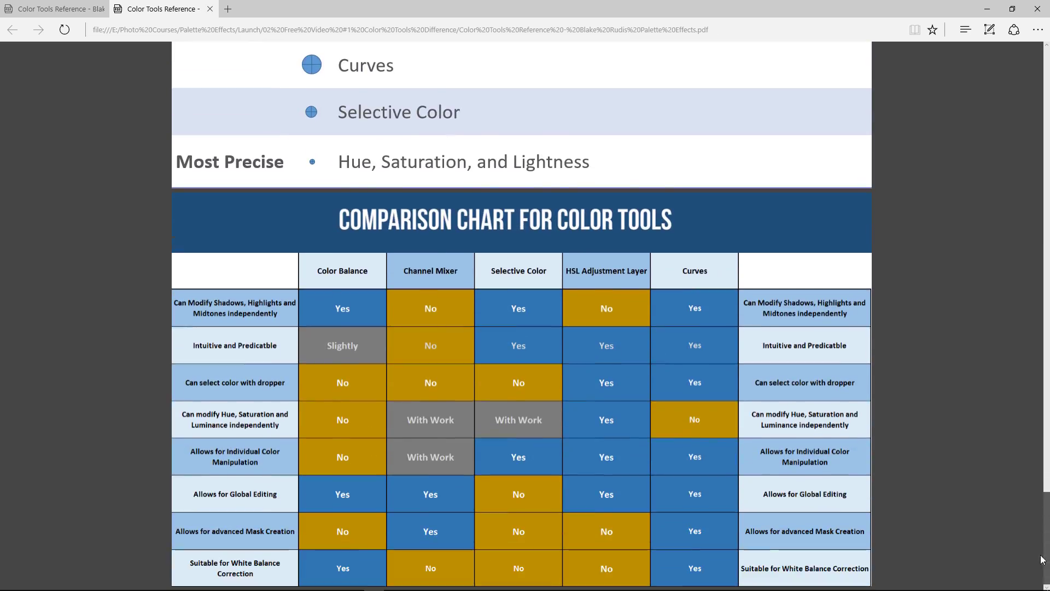
left_click(1038, 8)
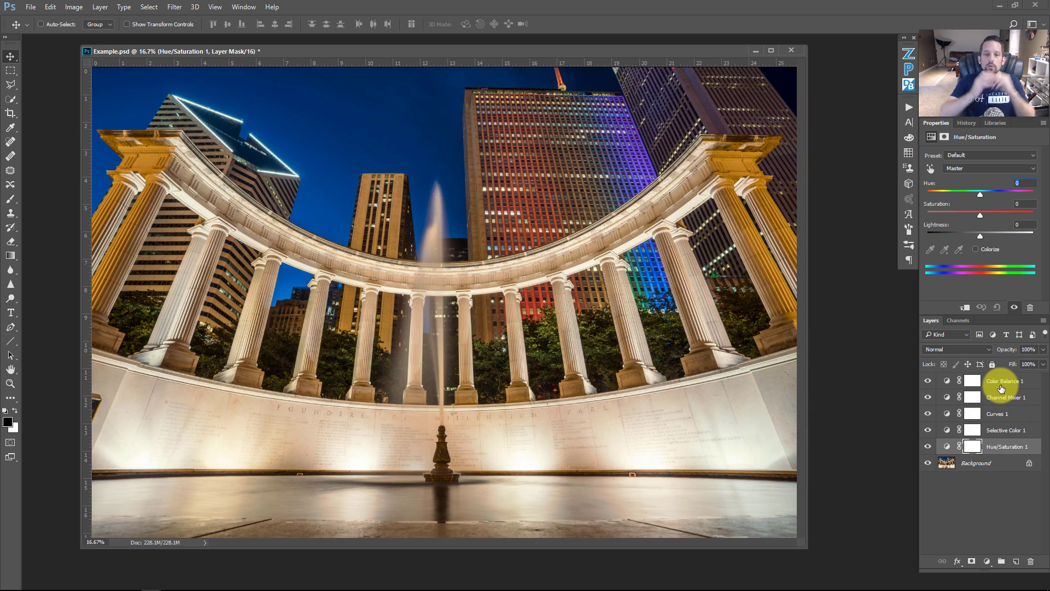
In the Color Balance 1 layer, set the Shadows tone to -24 on Cyan–Red and +28 on Yellow–Blue.
left_click(1001, 388)
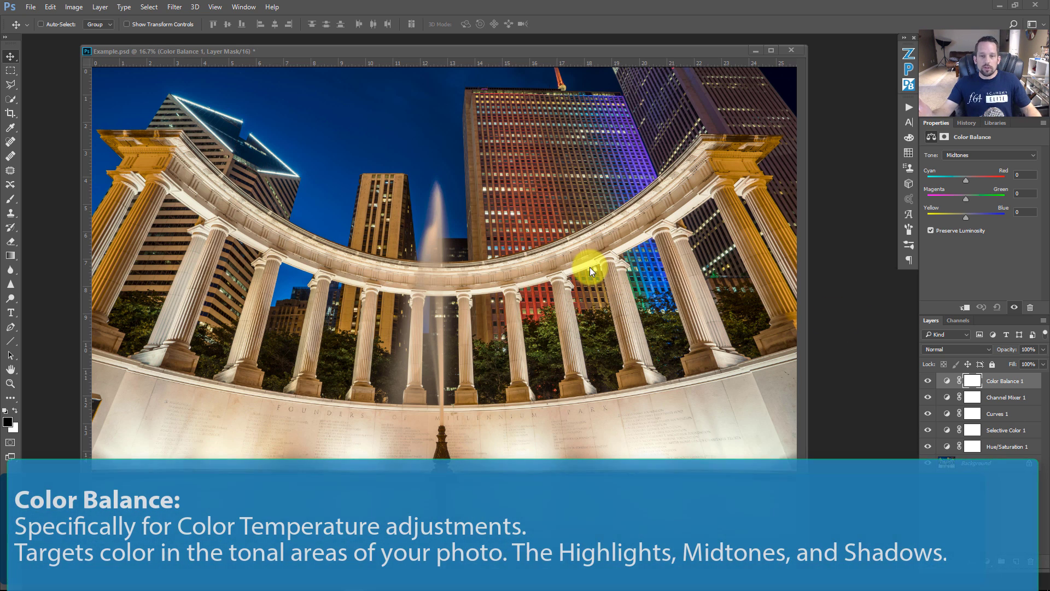
left_click(971, 155)
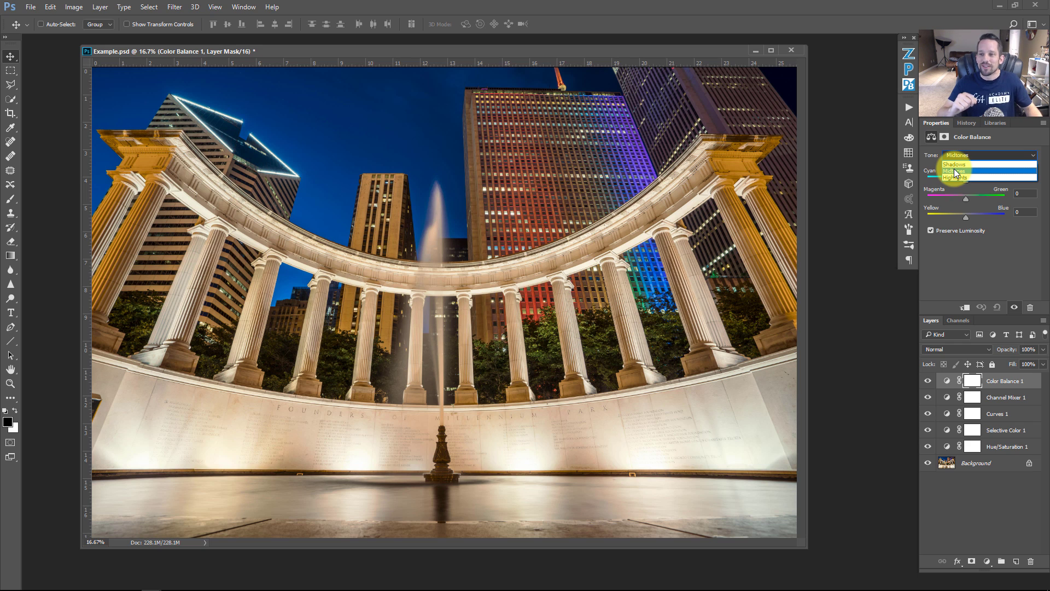
left_click(953, 164)
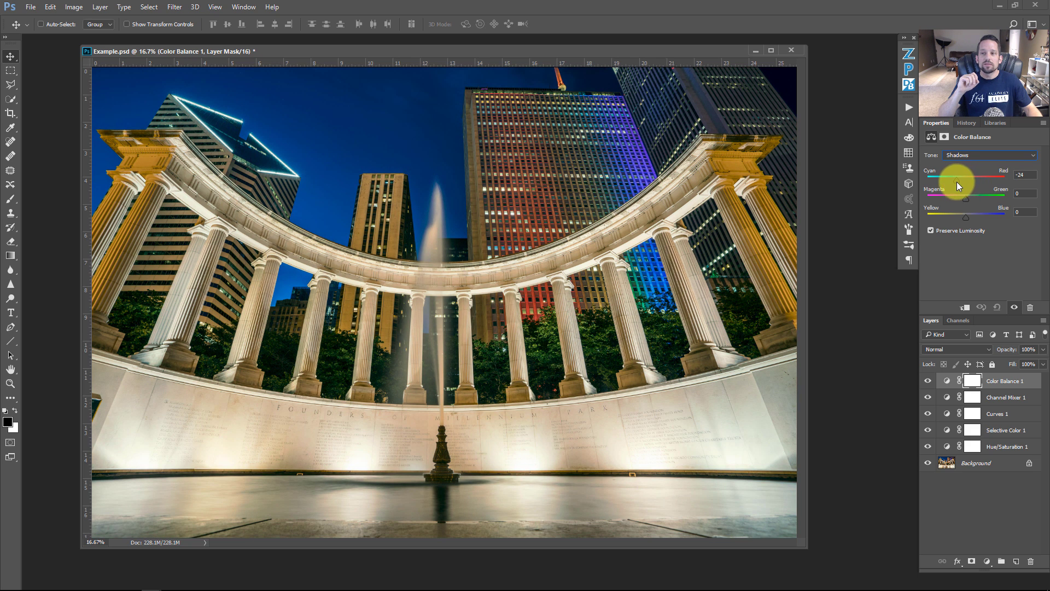
left_click(956, 182)
left_click(967, 218)
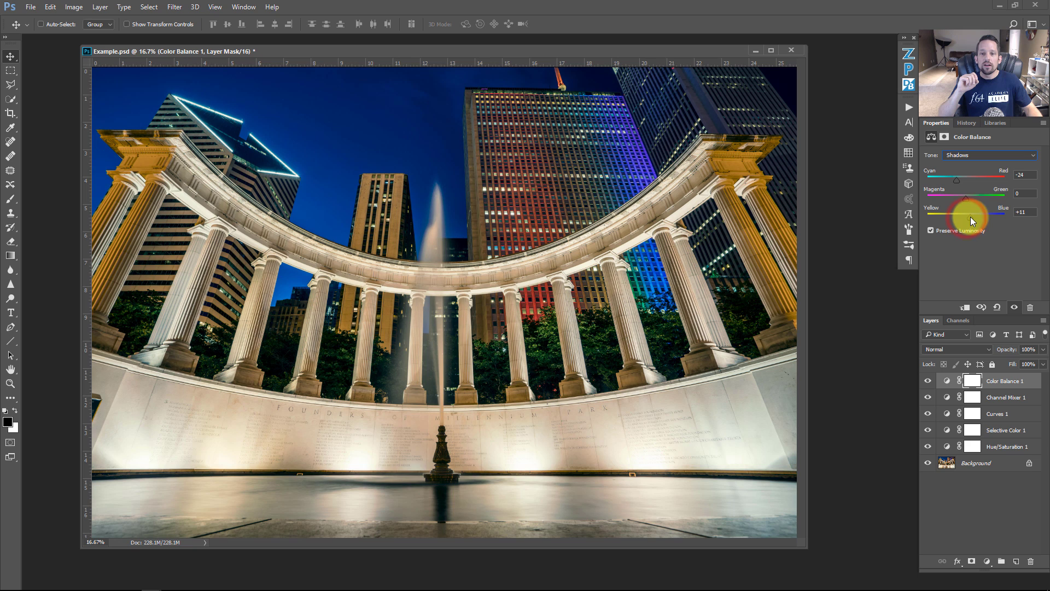
left_click(977, 215)
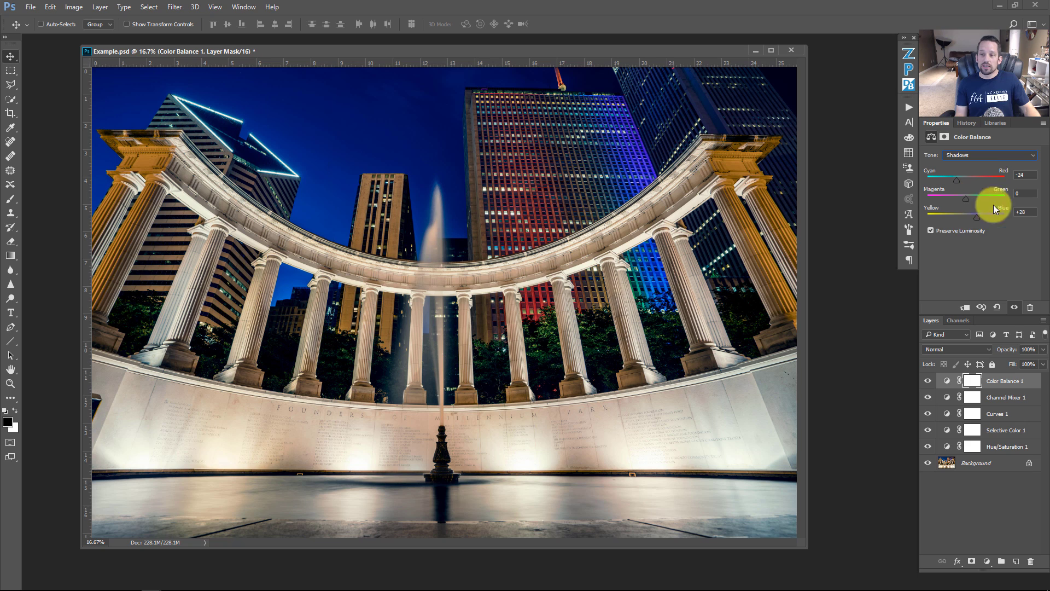
Turn off Preserve Luminosity, raise the shadows' Yellow–Blue balance to +44, and turn Preserve Luminosity back on.
left_click(950, 232)
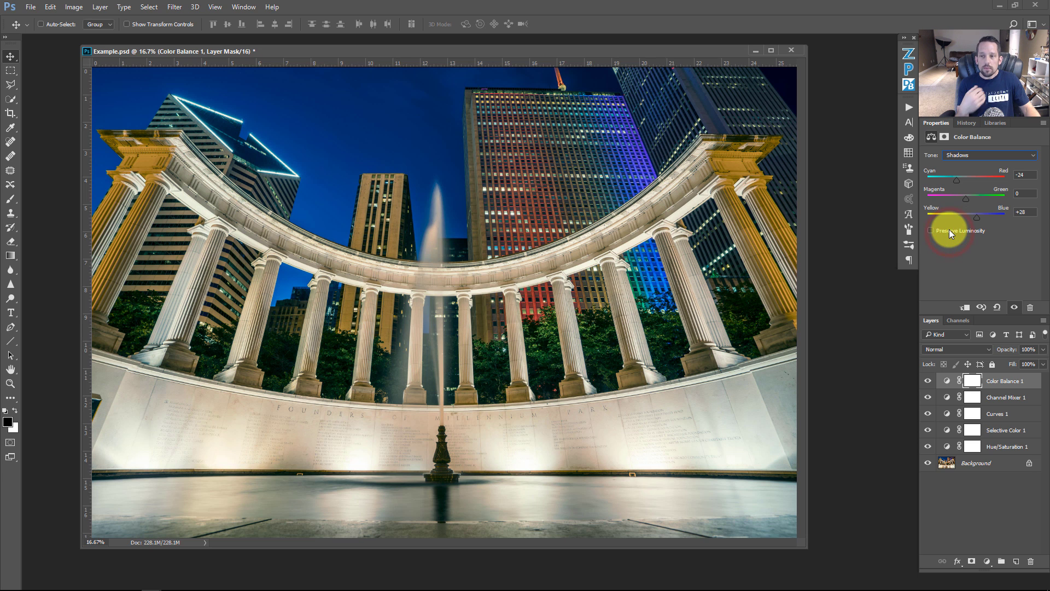
left_click_drag(976, 218, 984, 218)
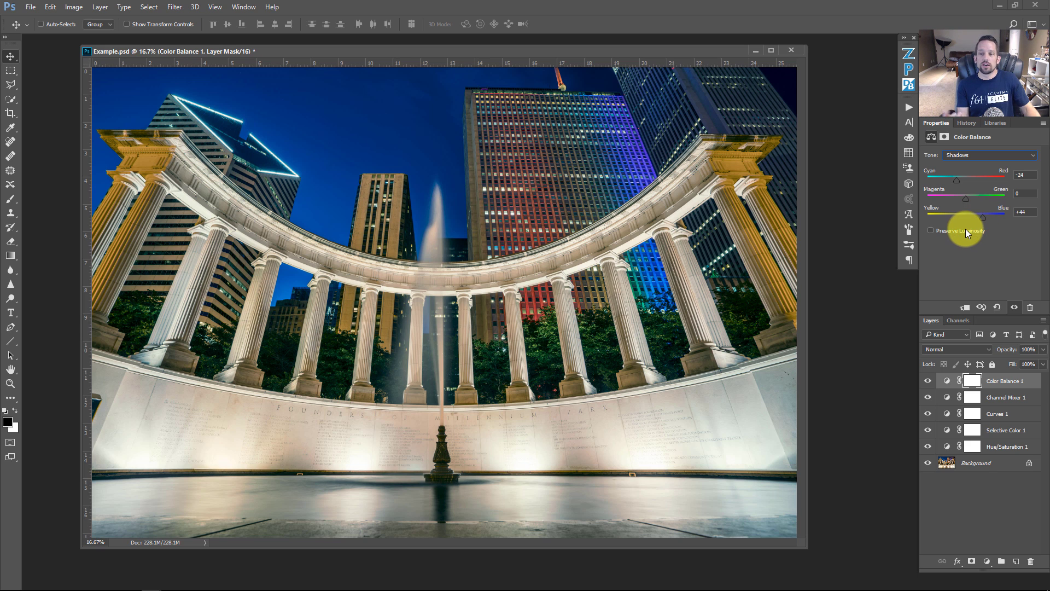
left_click(966, 231)
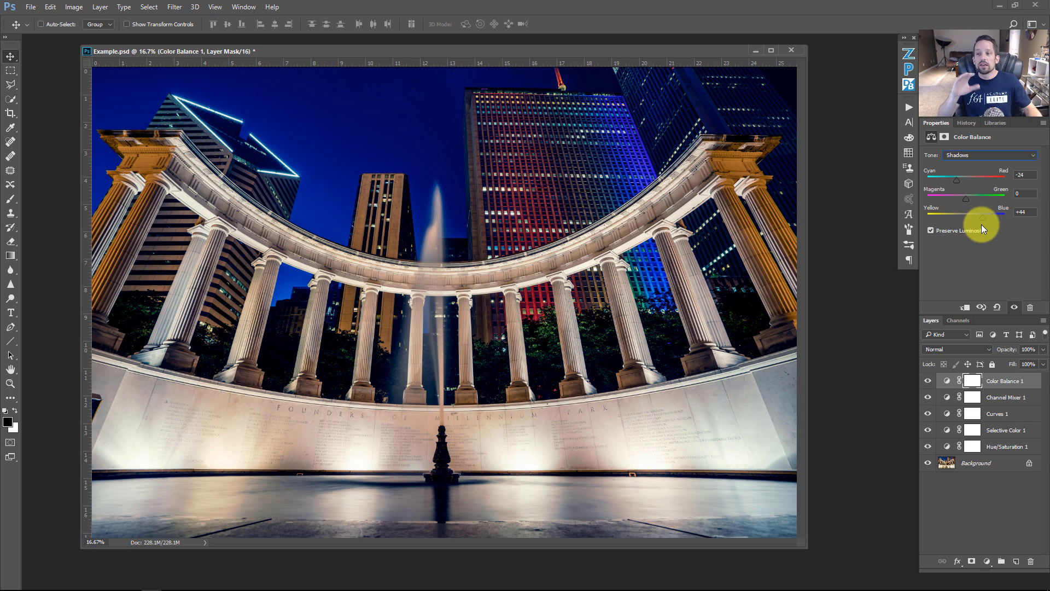
Set the shadows to +34 Yellow–Blue and -17 Cyan–Red, comparing the image with Preserve Luminosity off and on.
left_click_drag(982, 219, 980, 217)
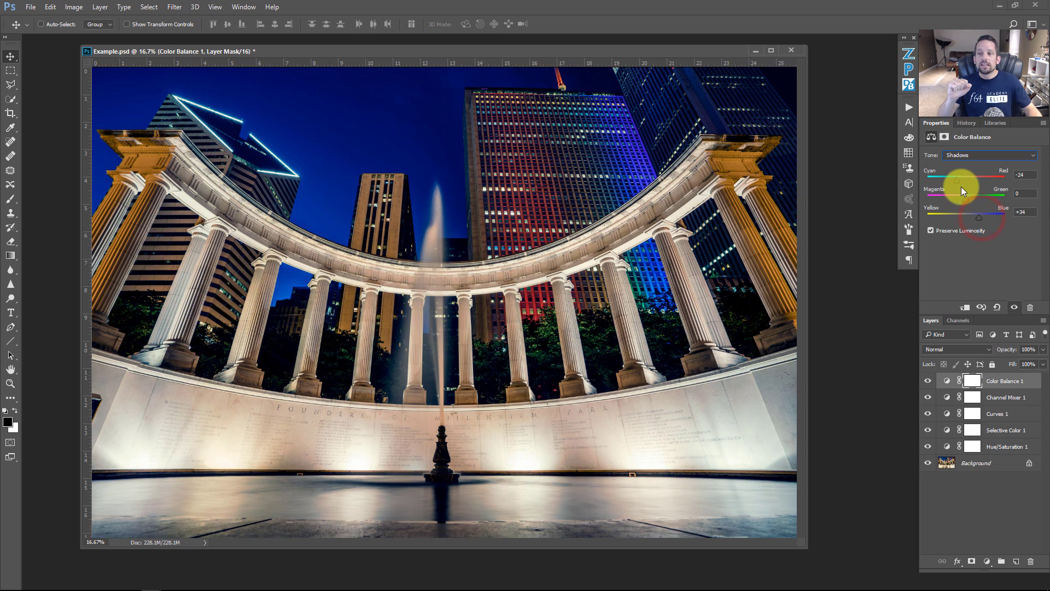
left_click(953, 231)
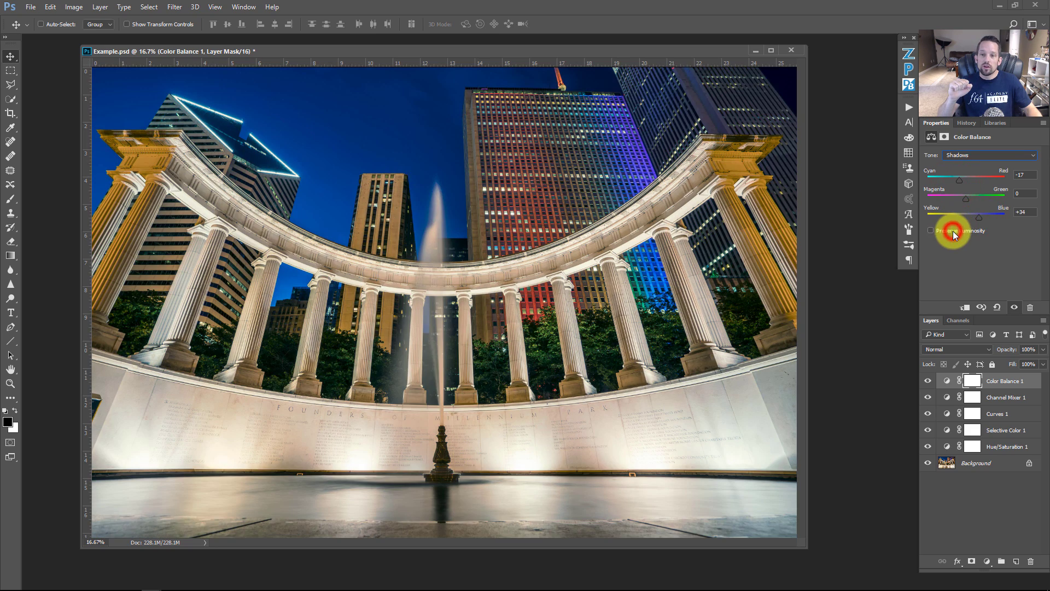
left_click(953, 231)
left_click(953, 231)
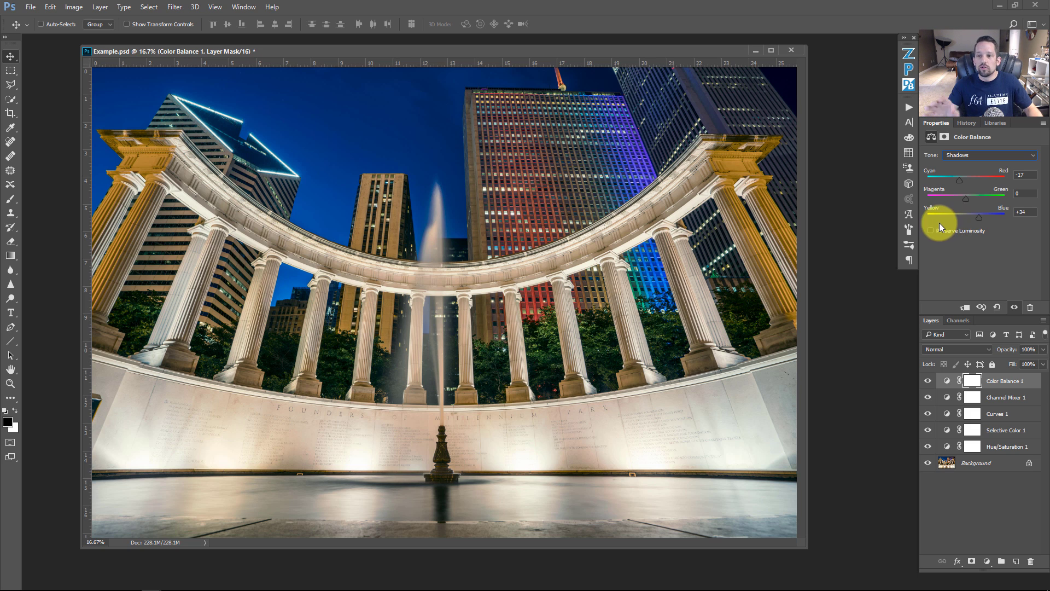
left_click(943, 229)
Set the shadows' Yellow–Blue to +23, and the highlights to -6 Cyan–Red, +3 Magenta–Green and +24 Yellow–Blue.
left_click_drag(979, 218, 975, 218)
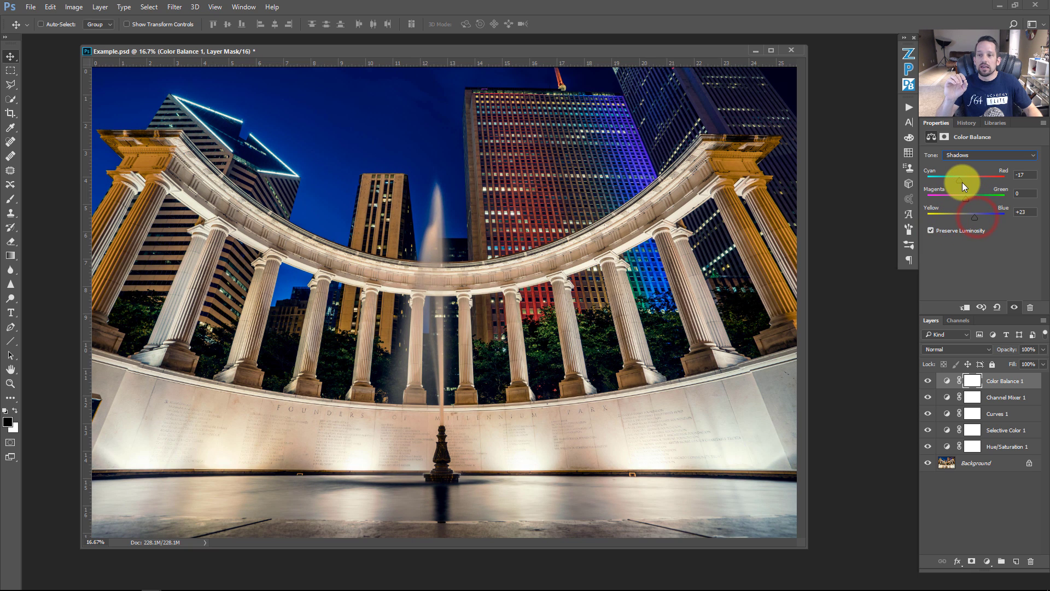
left_click_drag(961, 180, 966, 196)
left_click(964, 155)
left_click(966, 174)
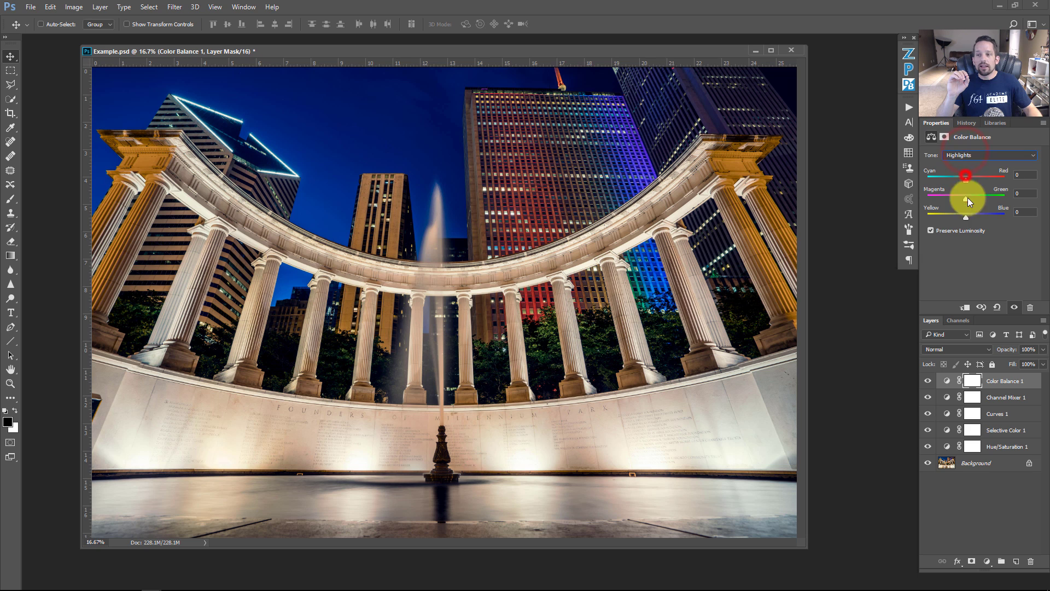
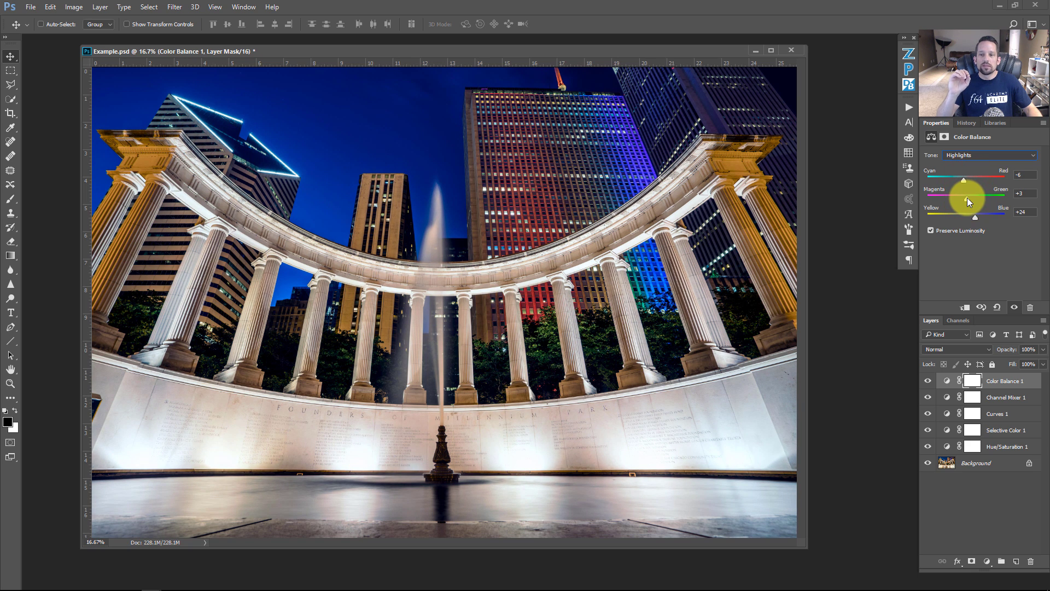
Toggle the Color Balance 1 layer's visibility repeatedly to compare the photo before and after the correction.
left_click(929, 382)
left_click(929, 382)
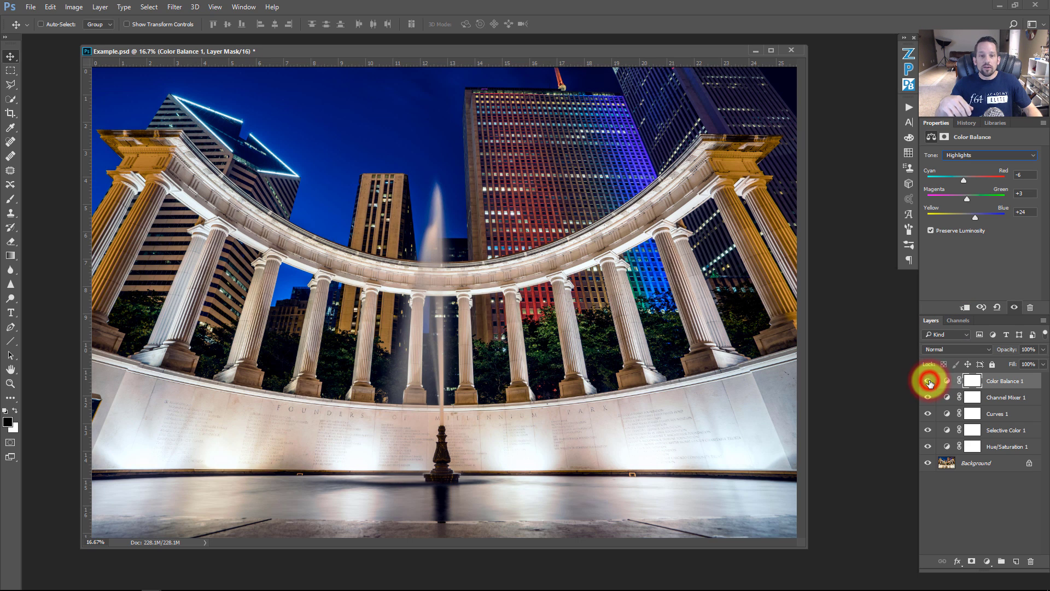
left_click(929, 381)
left_click(929, 382)
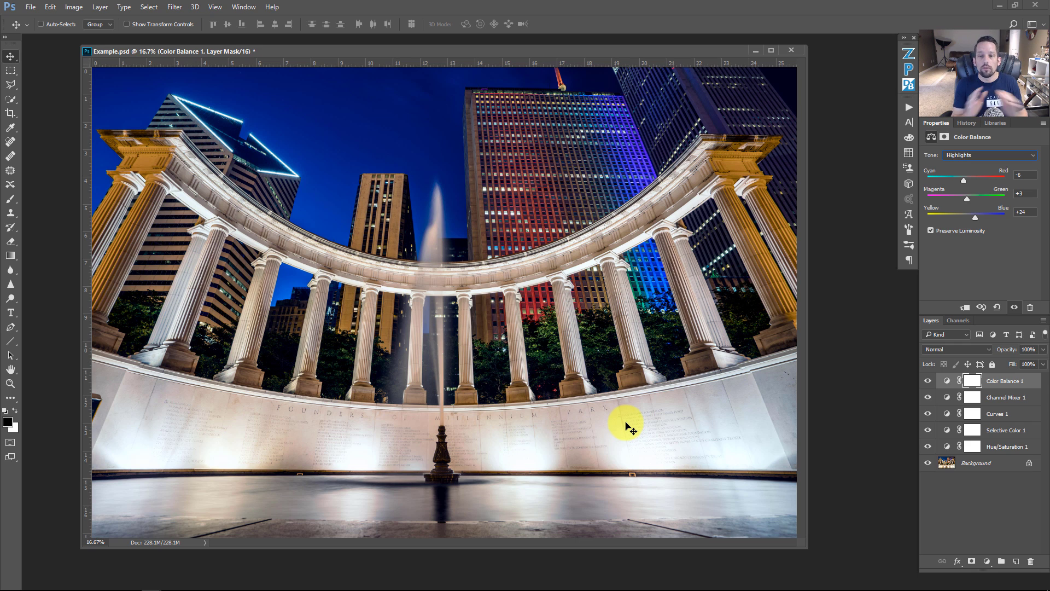
Open the Background layer in the Camera Raw Filter to view its Temperature and Tint controls, and cancel without applying.
left_click(979, 464)
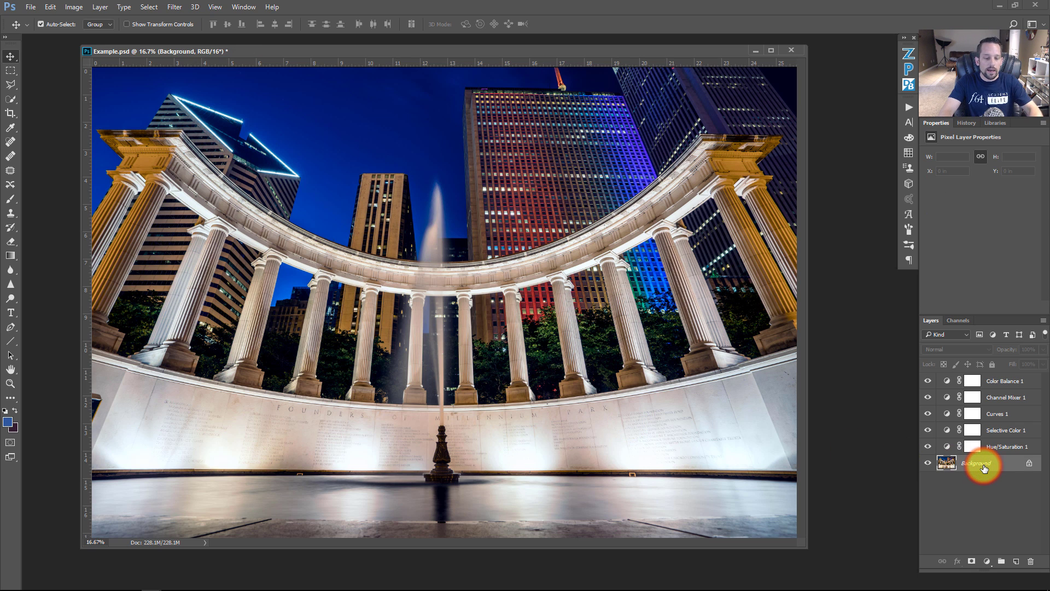
key("shift+ctrl+a")
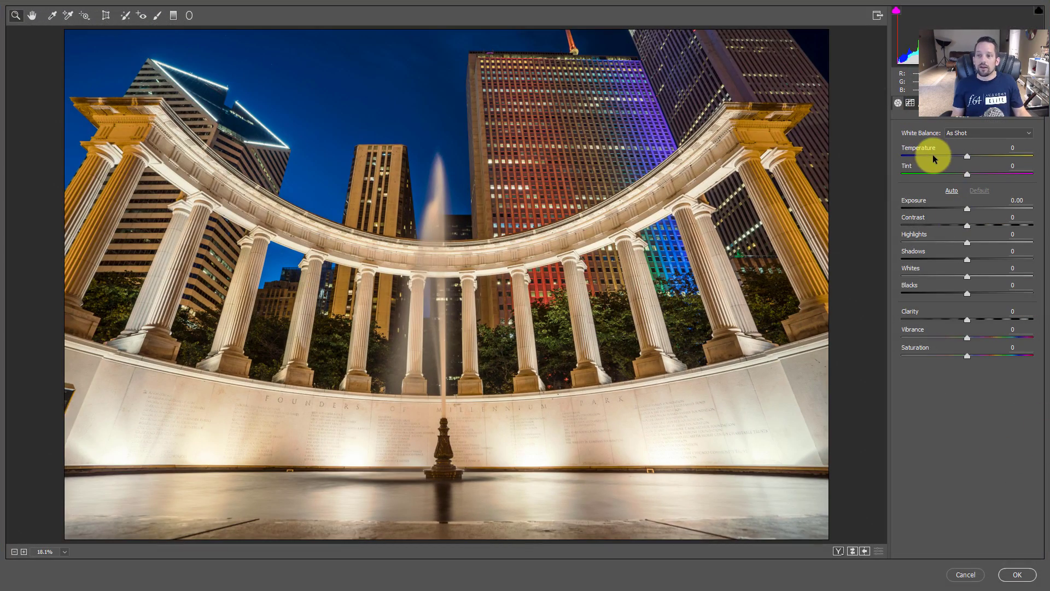
left_click(960, 574)
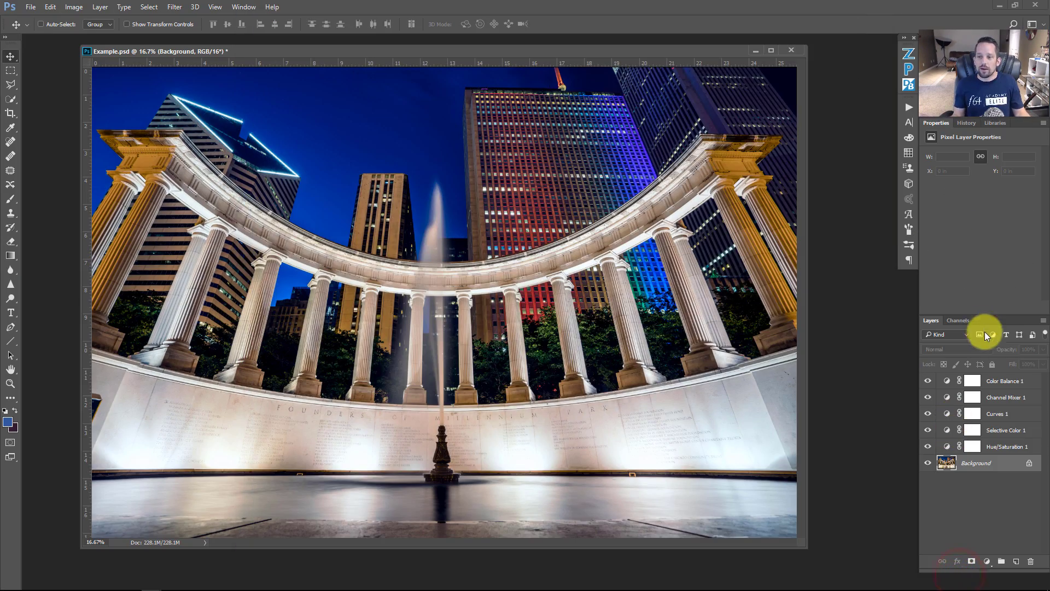
Hide the Color Balance 1 adjustment layer and make Channel Mixer 1 the active layer.
left_click(986, 563)
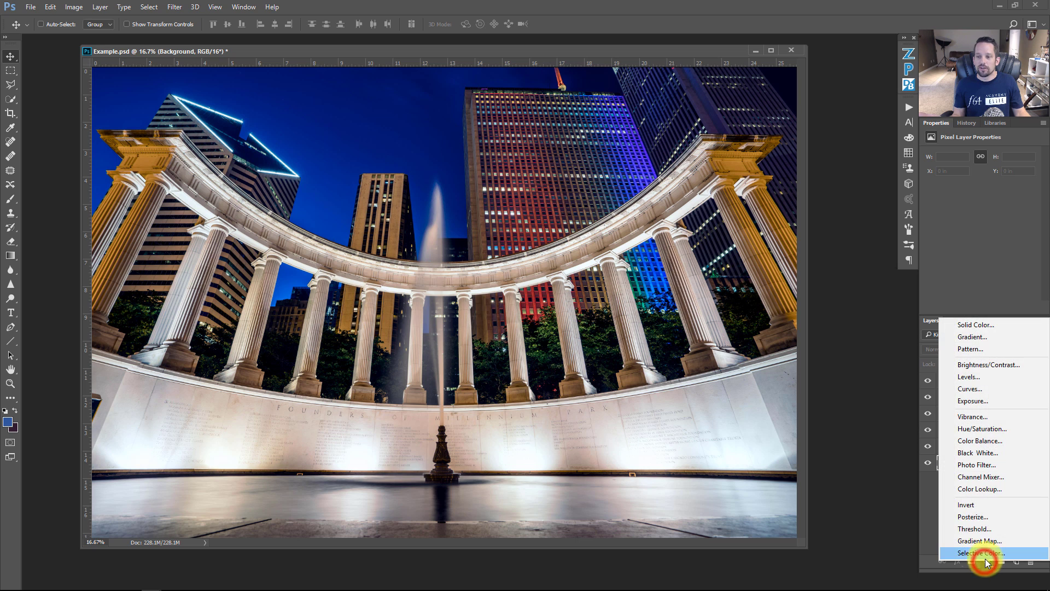
left_click(931, 507)
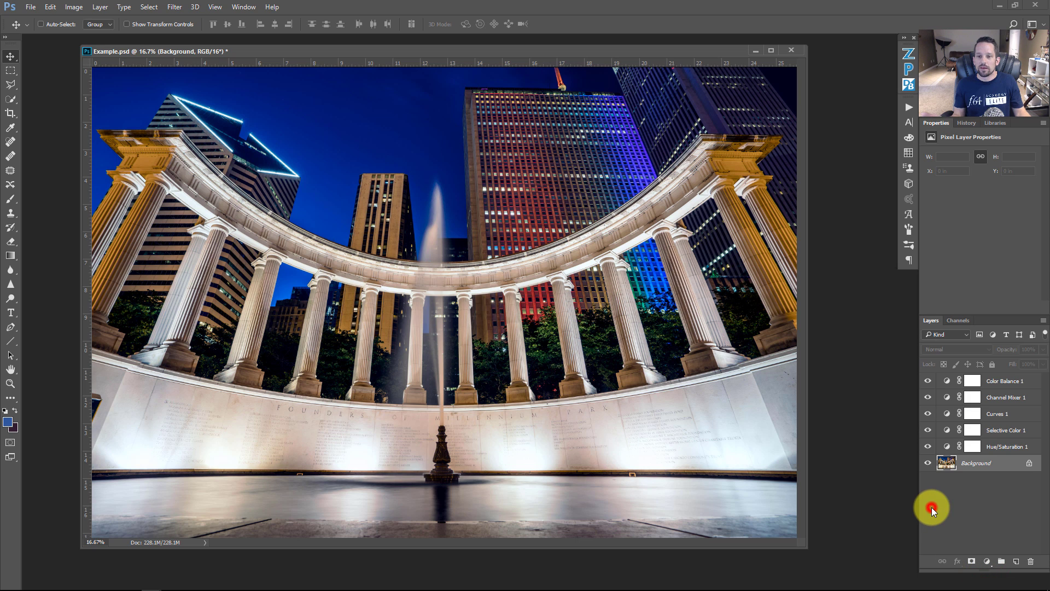
left_click(948, 382)
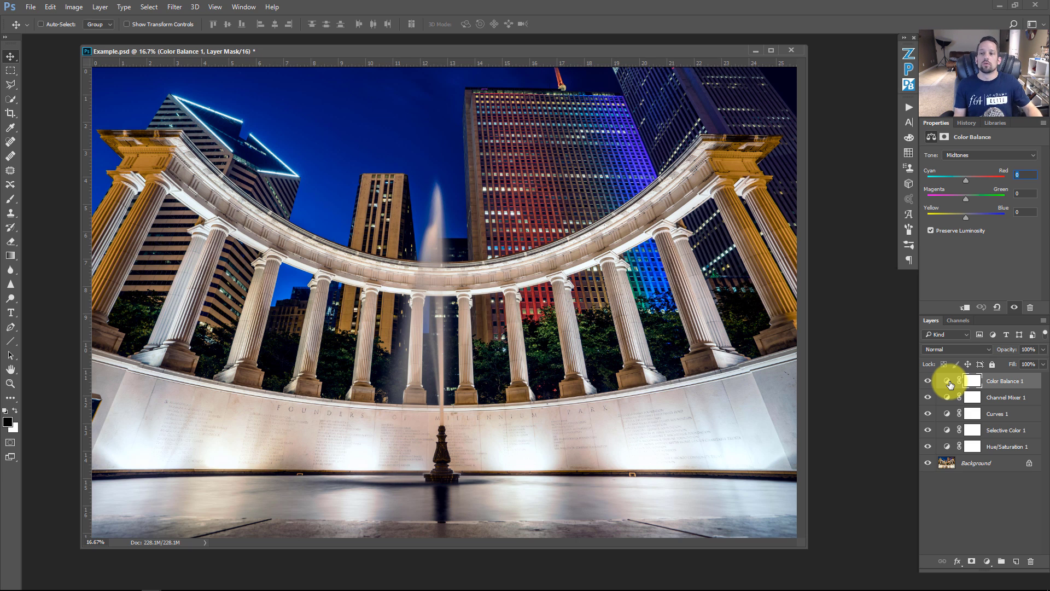
left_click(925, 381)
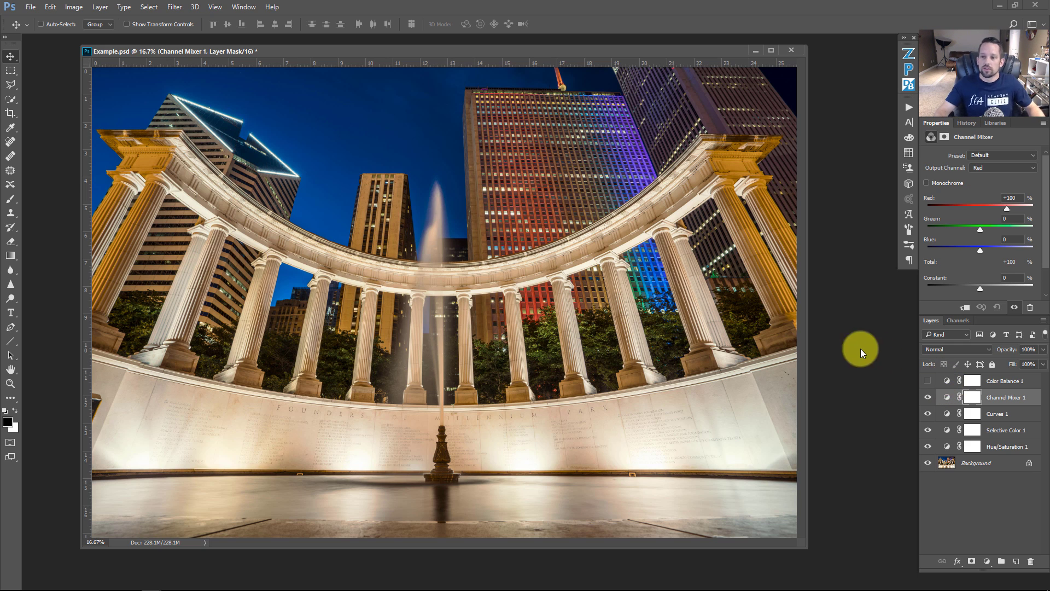
Review the Channel Mixer's output channel choices, keeping Red, and look at the image's red, green and blue channels.
left_click(988, 168)
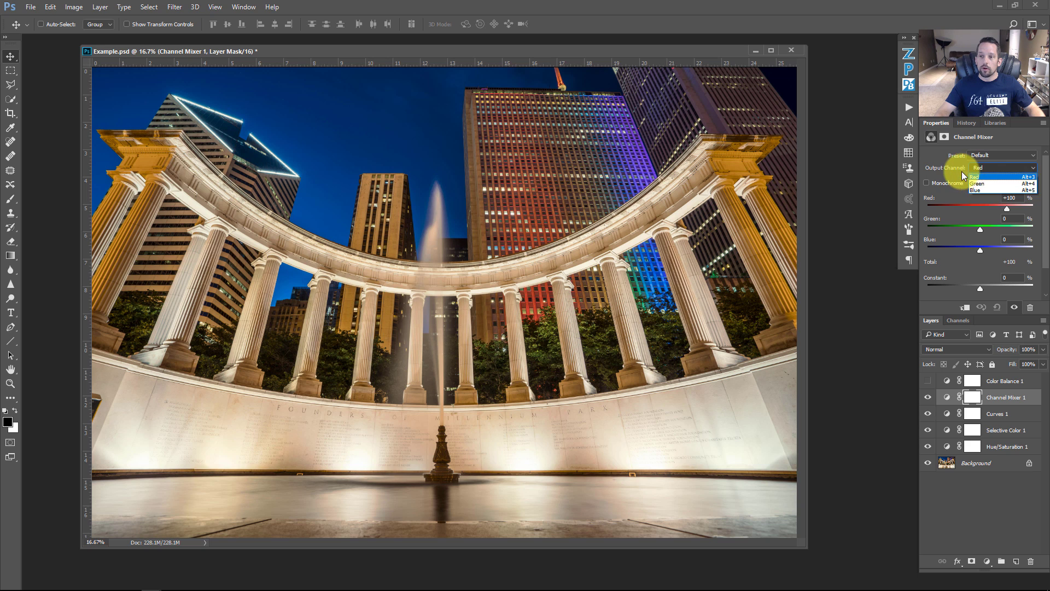
left_click(962, 172)
left_click(956, 321)
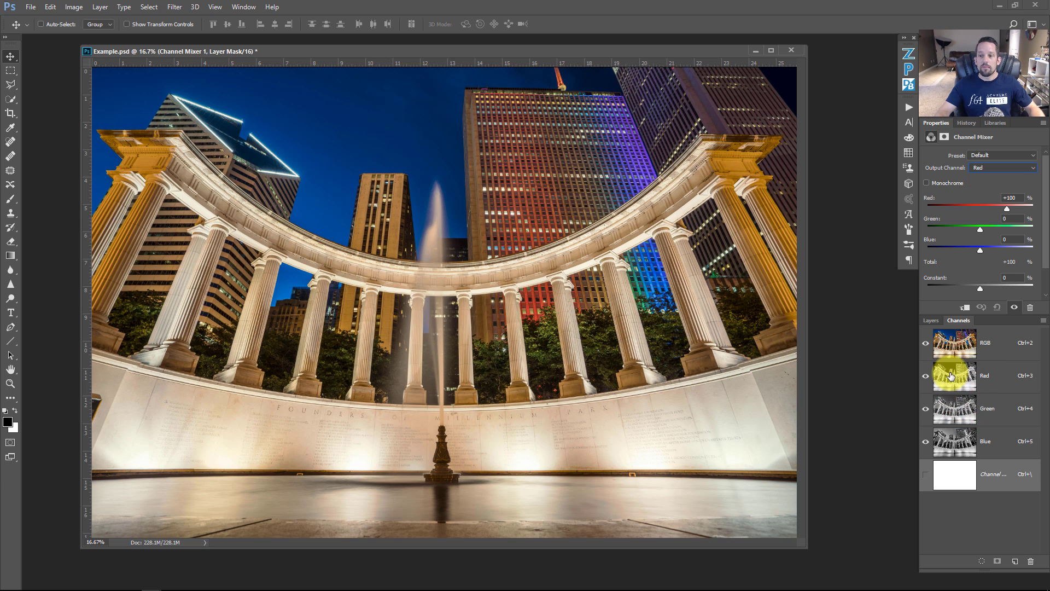
left_click(931, 320)
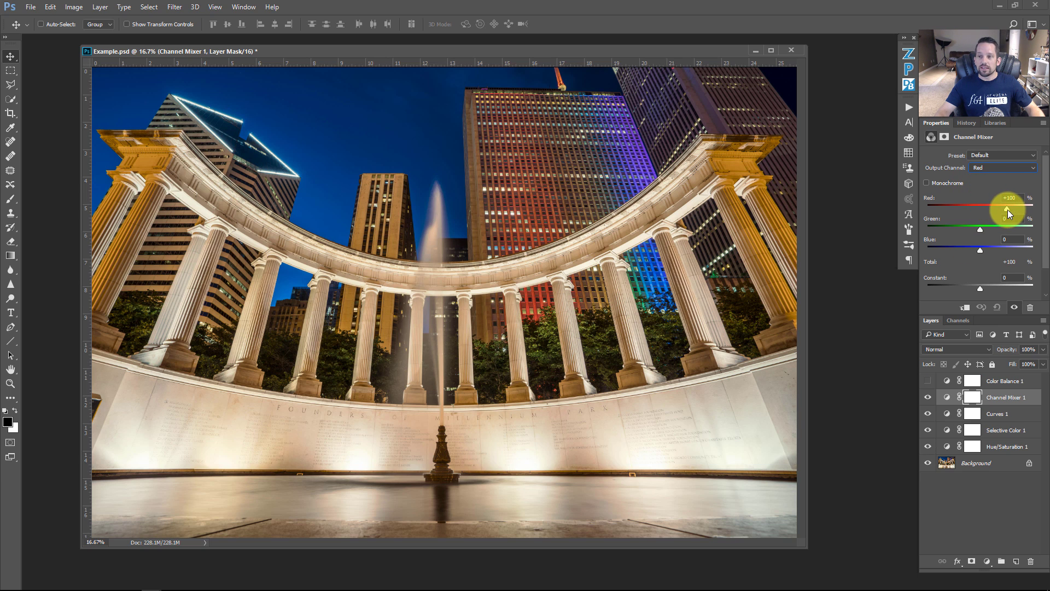
In the Channel Mixer's Red output, set Red to +89 and Green to +16, and try a small Blue change before returning it to 0.
left_click_drag(1008, 208, 1006, 207)
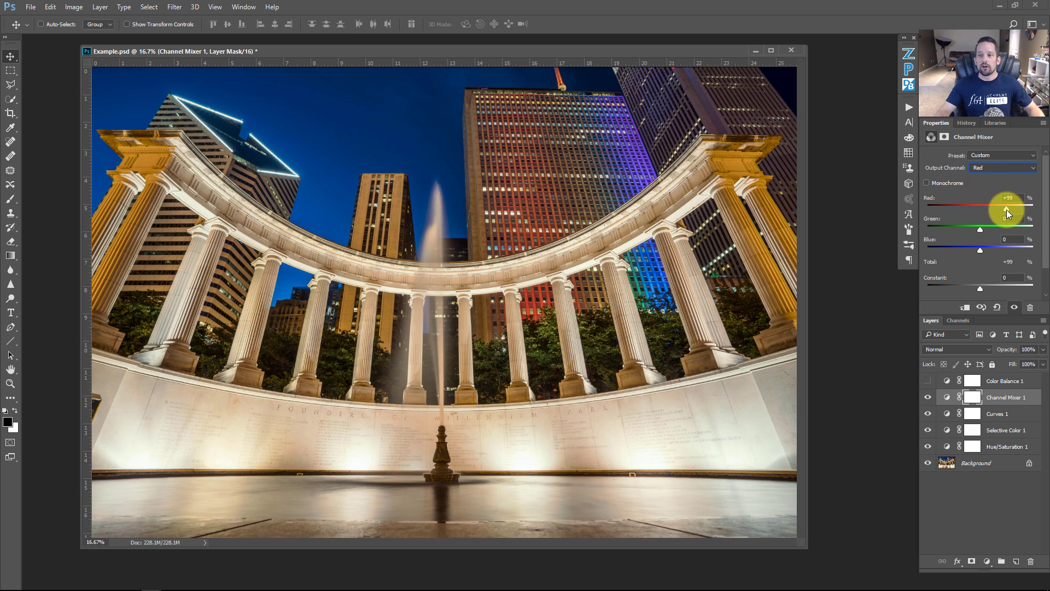
left_click_drag(1006, 209, 1005, 210)
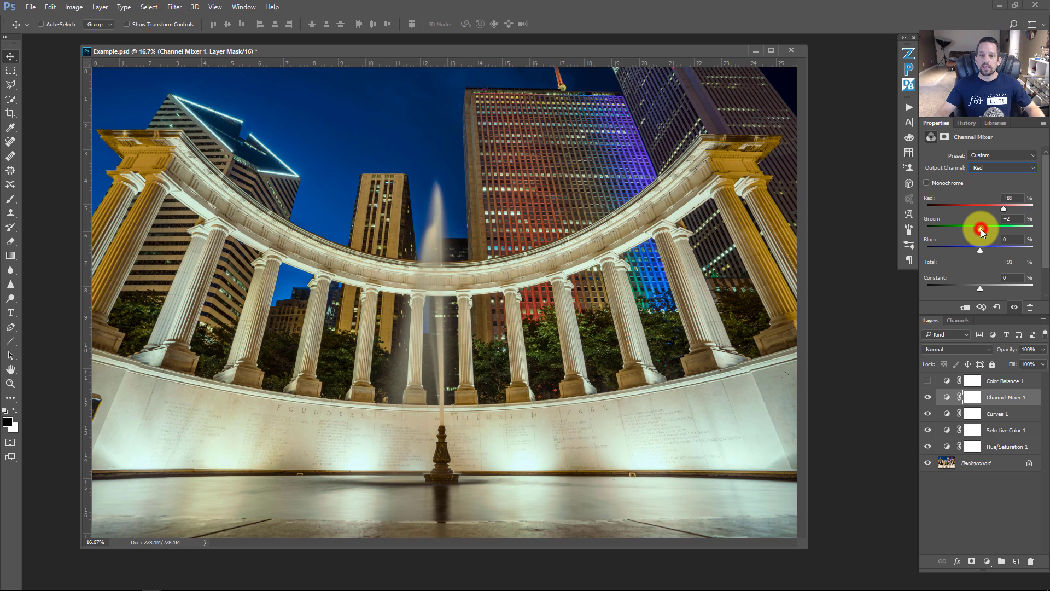
left_click_drag(982, 228, 984, 228)
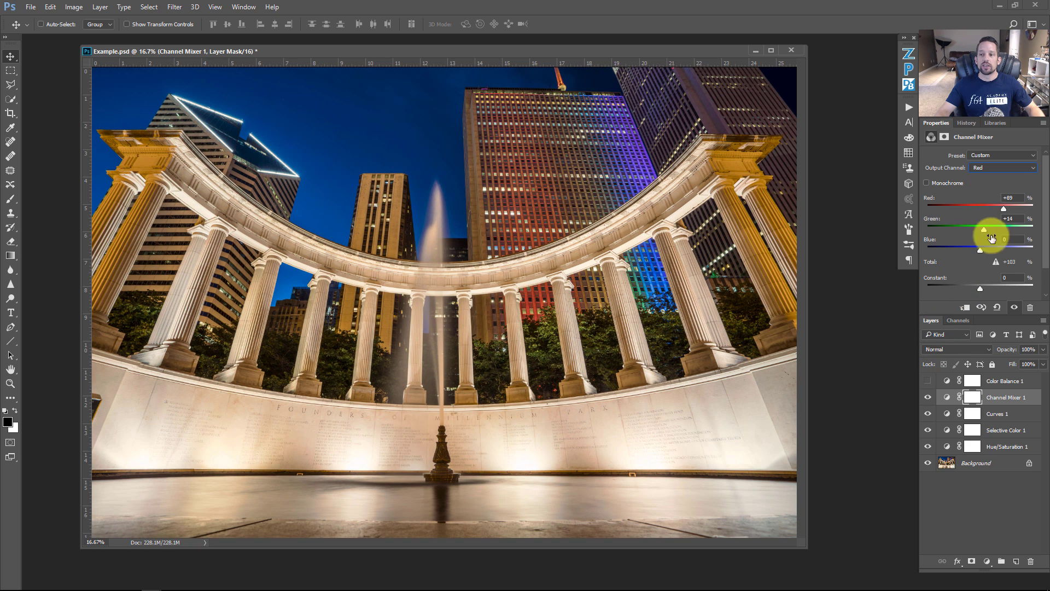
left_click_drag(986, 229, 994, 231)
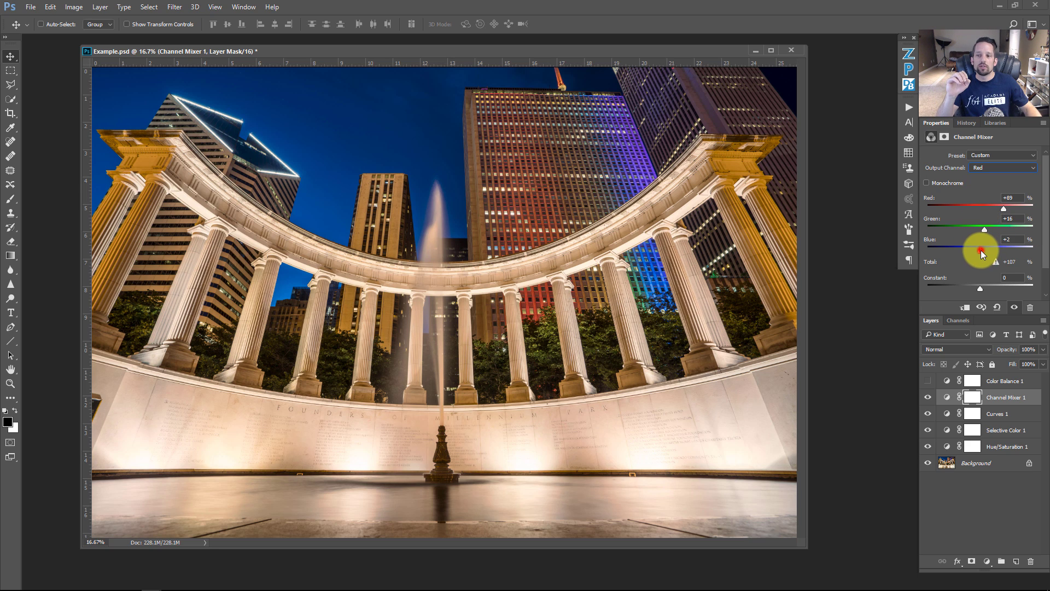
mouse_move(981, 251)
left_mouse_down()
mouse_move(931, 248)
mouse_move(1011, 245)
mouse_move(964, 244)
mouse_move(1002, 244)
mouse_move(980, 247)
left_mouse_up()
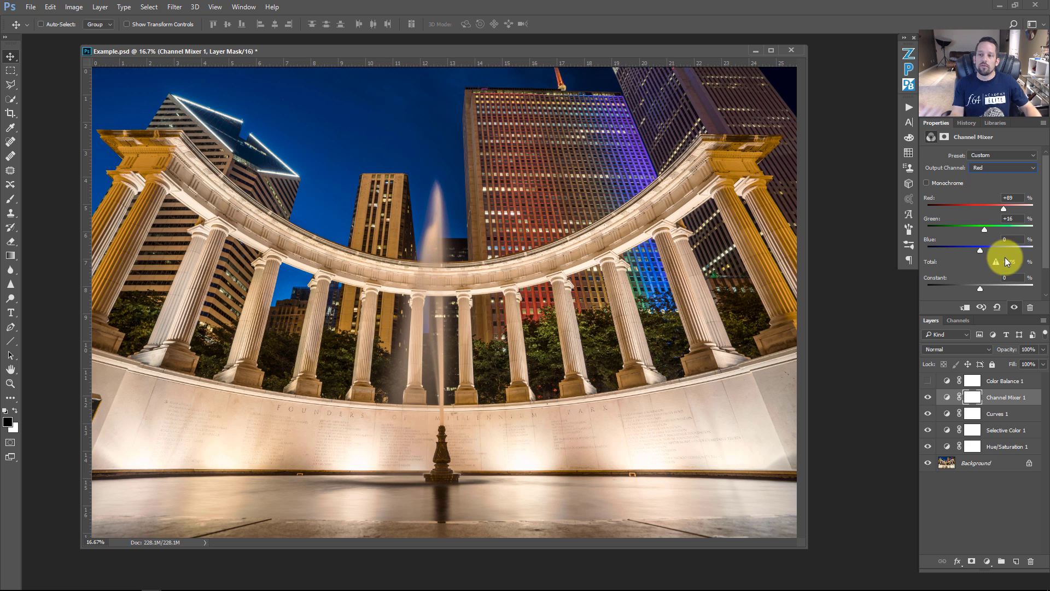
Restore the Red output channel's mix by setting Green to 0 and Red to 100.
left_click(1007, 239)
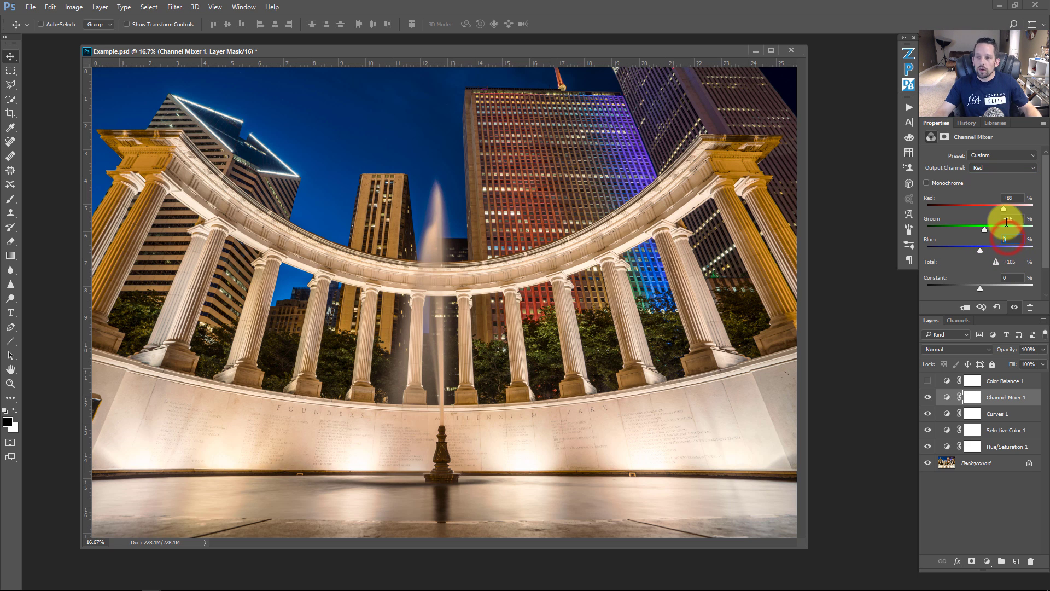
left_click(1011, 219)
type("0")
left_click(1016, 201)
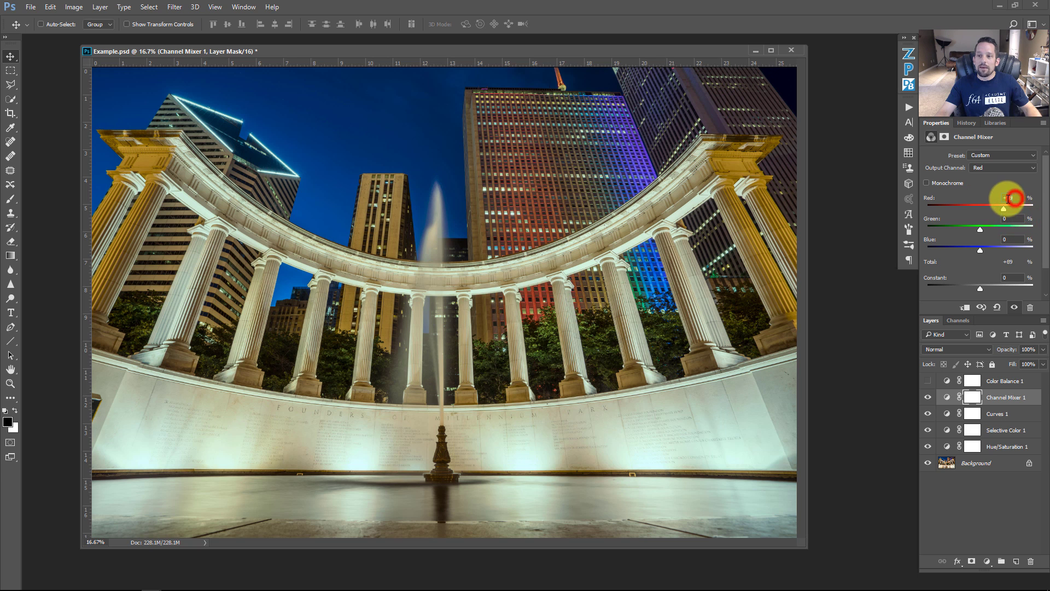
type("100")
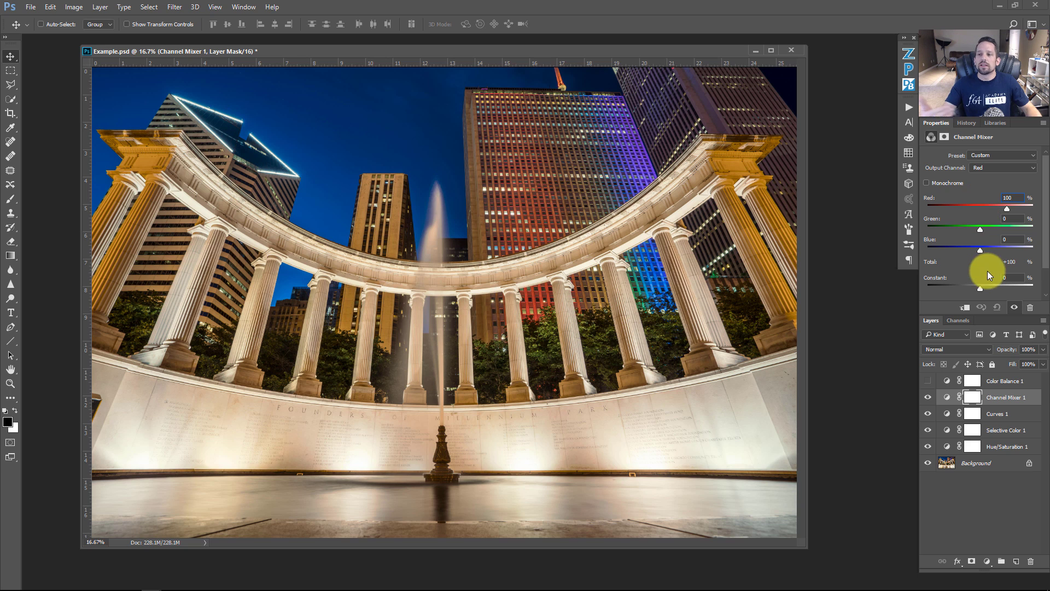
Switch off the image's other color channels to examine the red channel alone in grayscale.
left_click(959, 320)
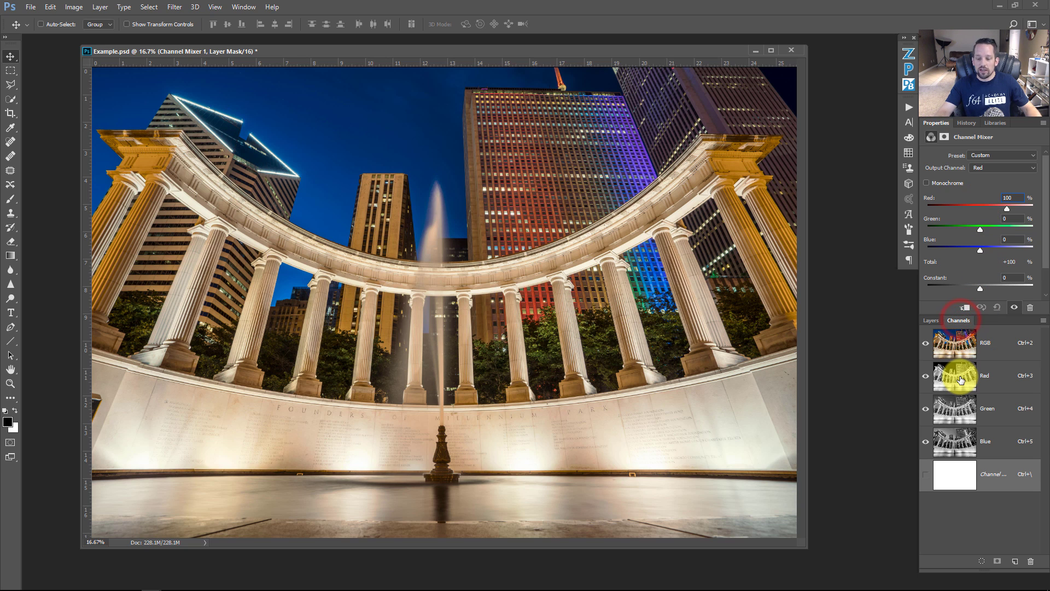
left_click(926, 376)
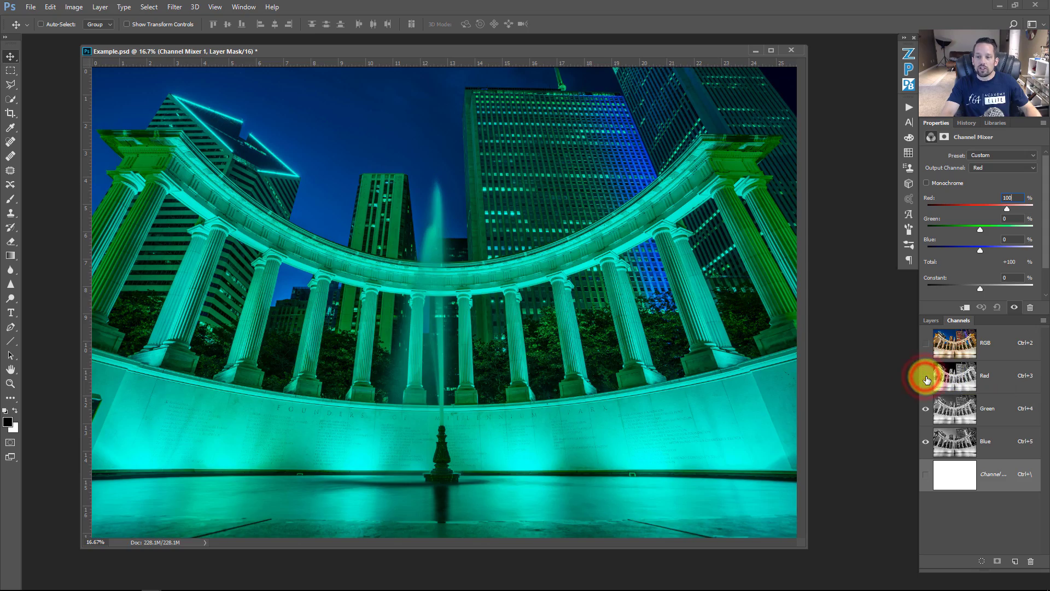
left_click(926, 409)
left_click(925, 376)
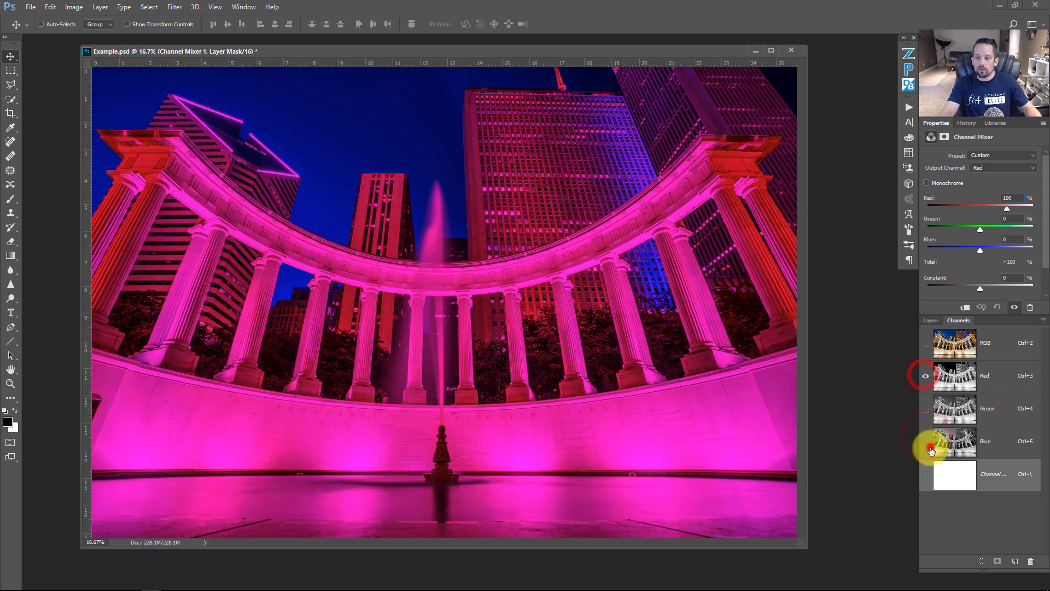
left_click(926, 442)
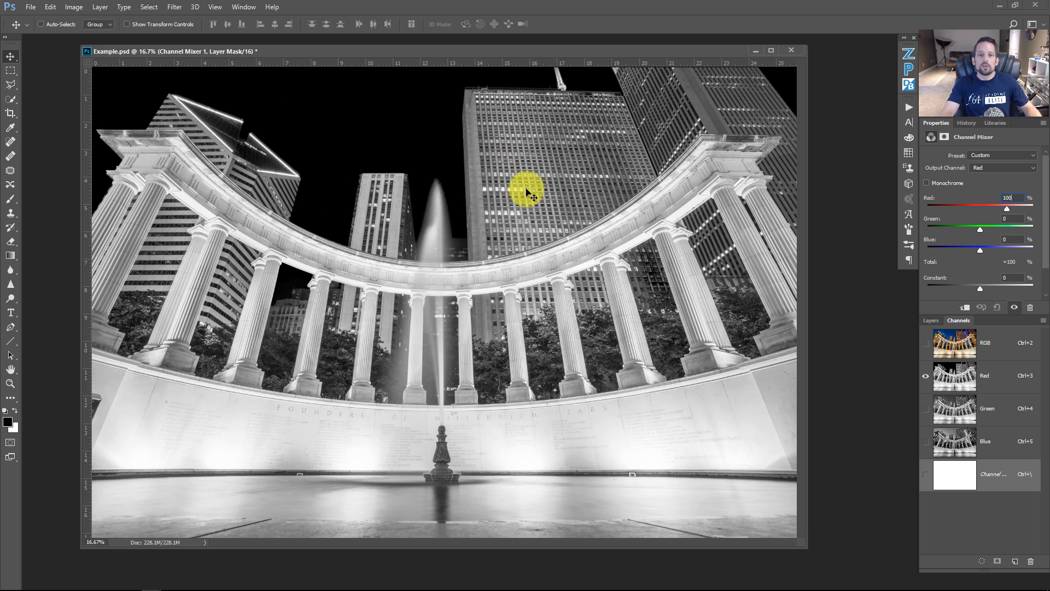
View the green channel on its own in grayscale, and show all the color channels again.
left_click(925, 376)
left_click(925, 408)
left_click(926, 376)
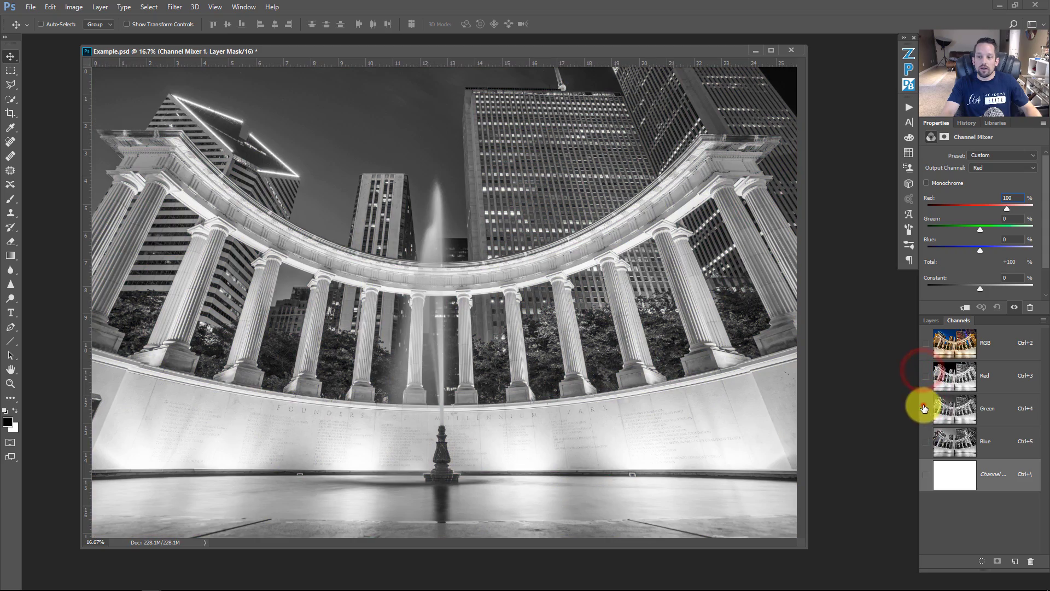
left_click(925, 441)
left_click(926, 410)
left_click(926, 408)
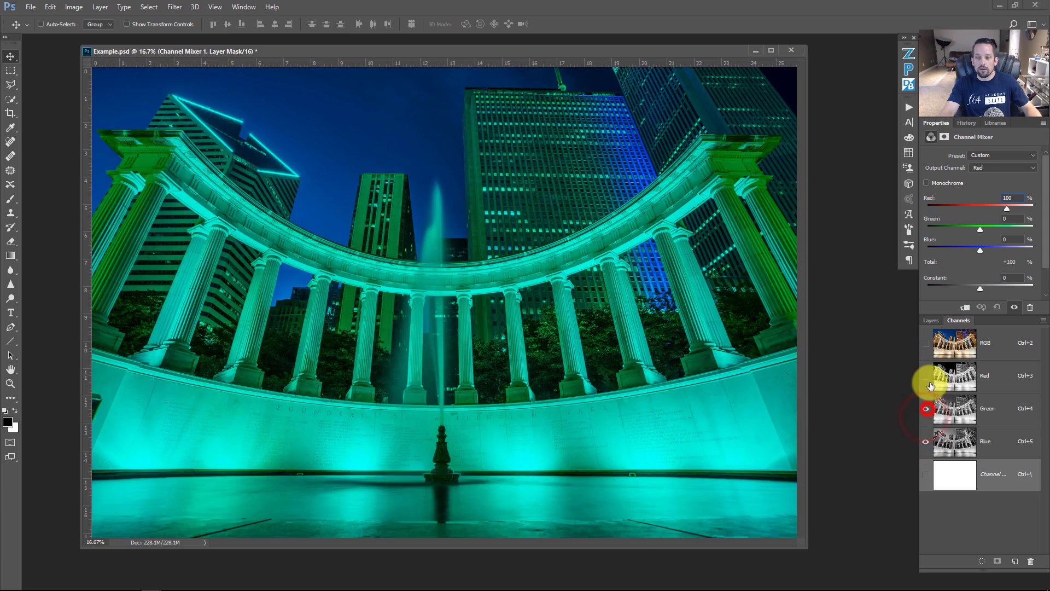
left_click(926, 376)
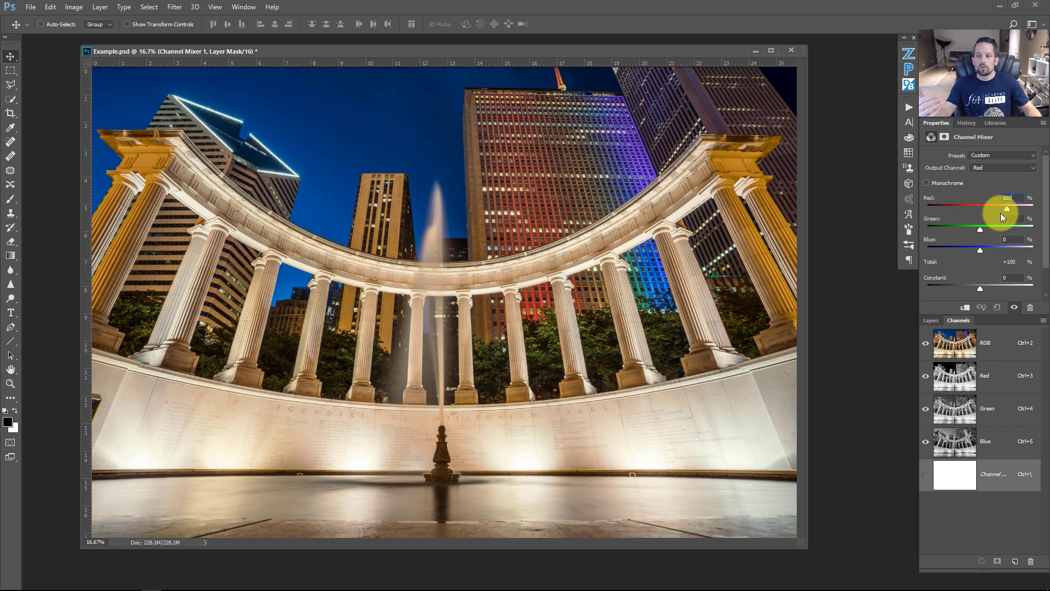
Raise Red to +200 in the Channel Mixer's Red output and isolate the red channel to examine the effect.
left_click(930, 322)
left_click_drag(1007, 214, 1048, 198)
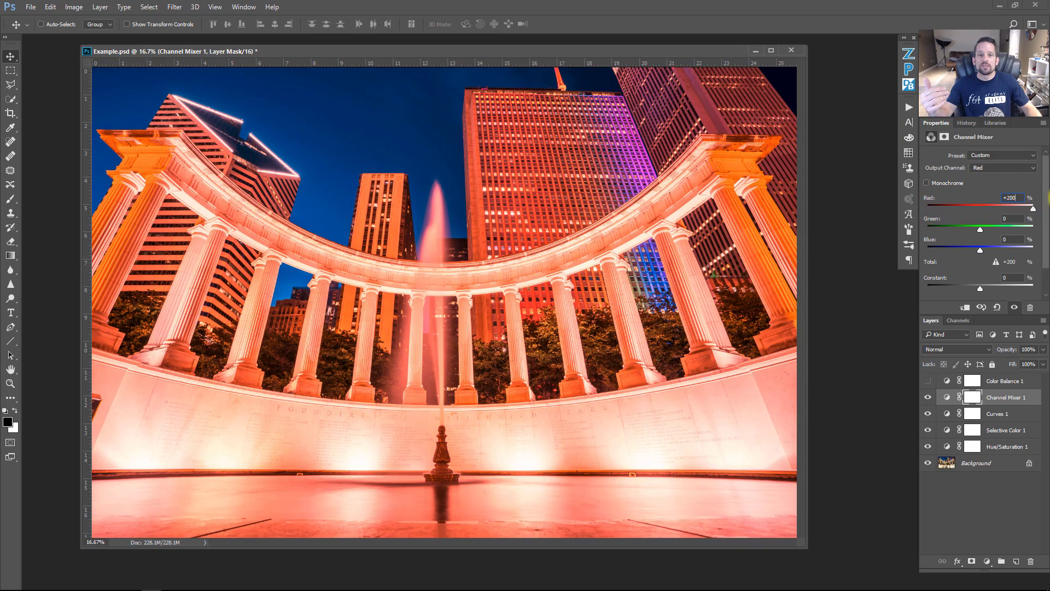
left_click(967, 321)
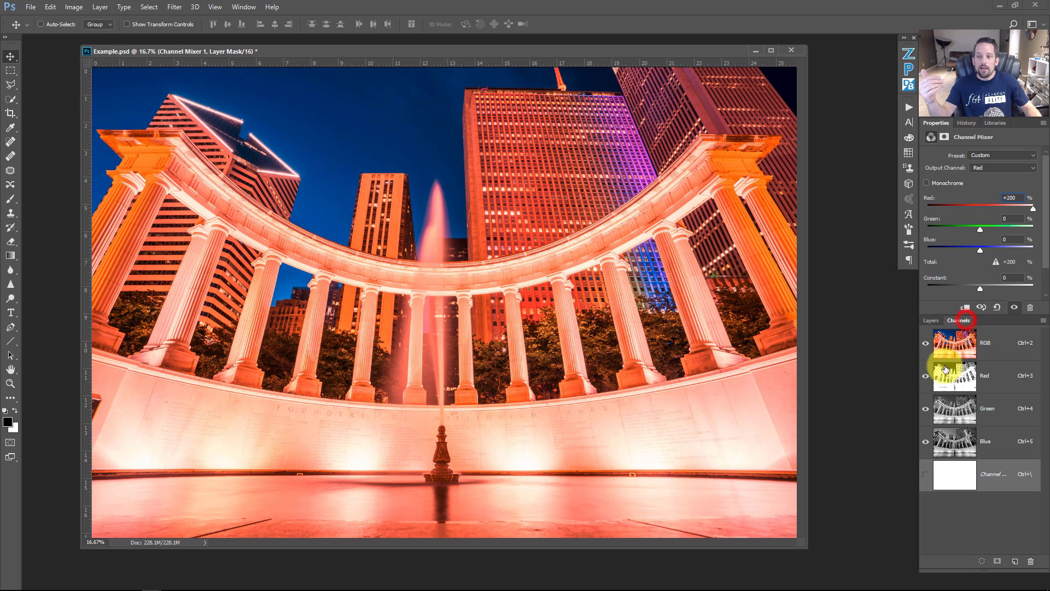
left_click(926, 377)
left_click(925, 408)
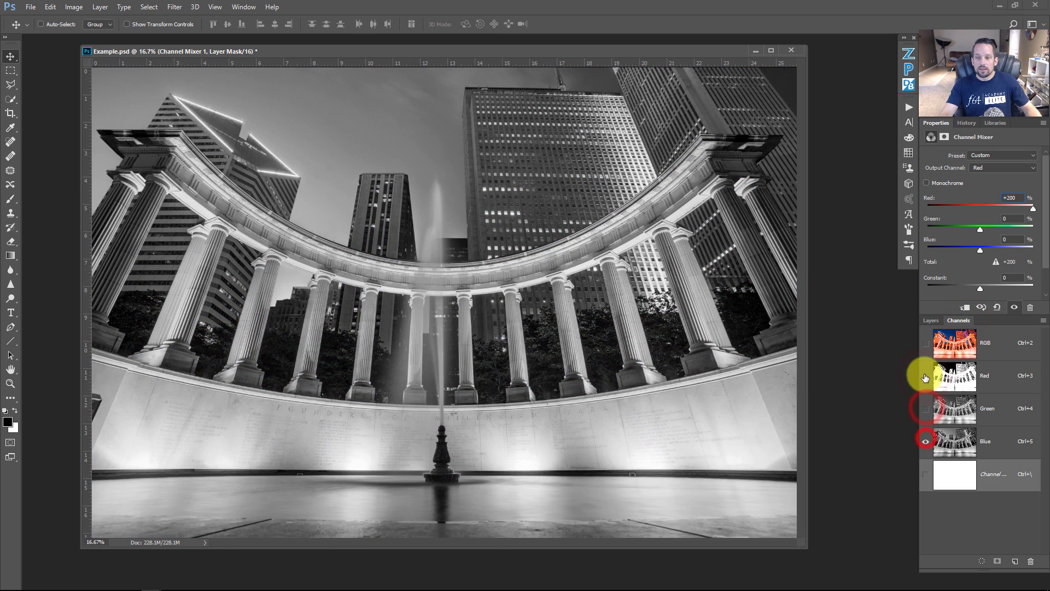
left_click(926, 376)
left_click(926, 441)
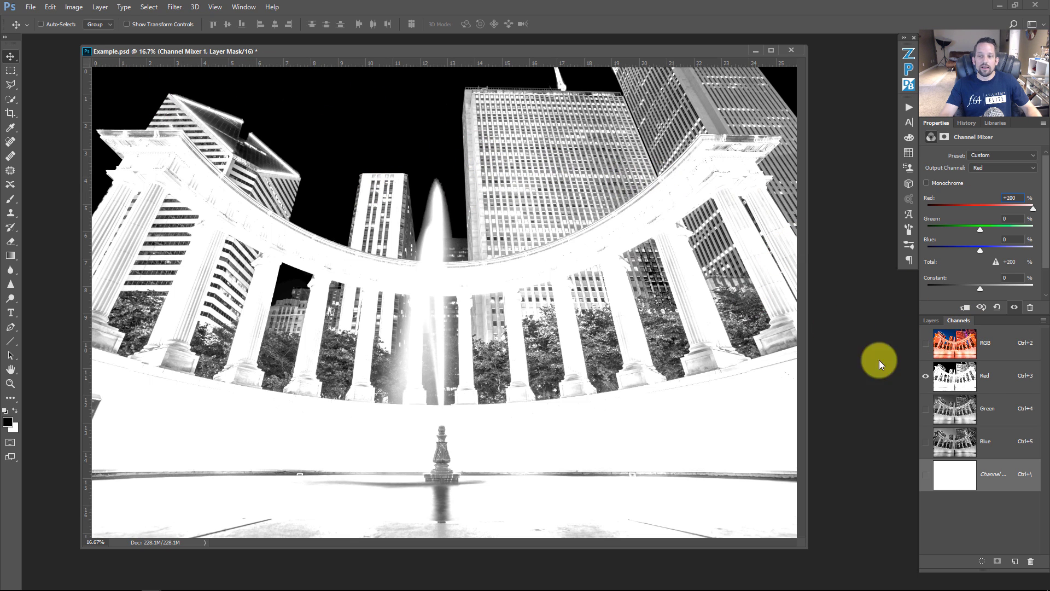
Show all the color channels again and reset the Channel Mixer to its default values.
left_click(927, 409)
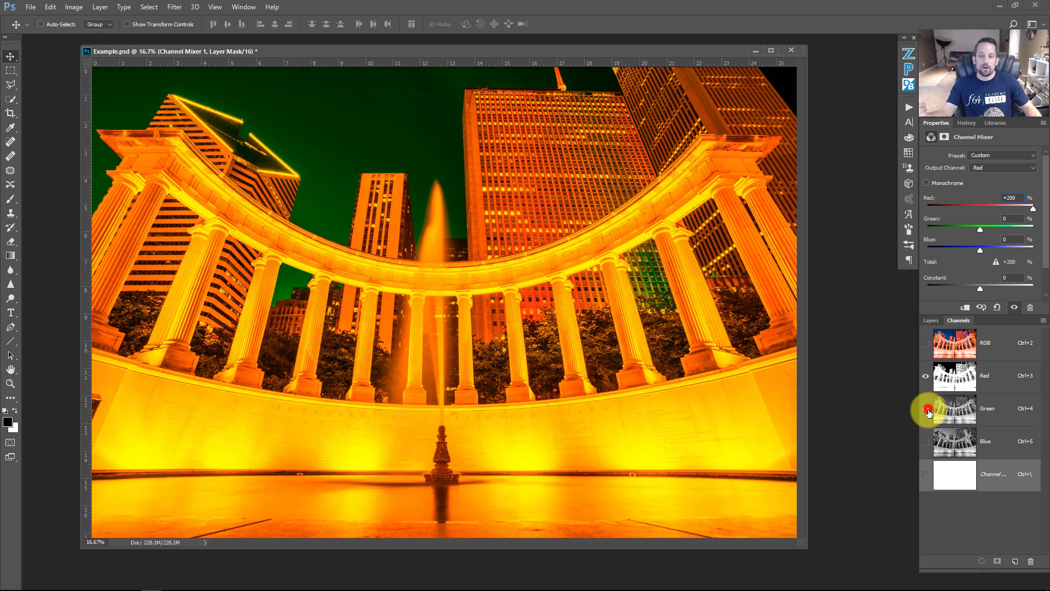
left_click(926, 441)
left_click(931, 320)
left_click(997, 307)
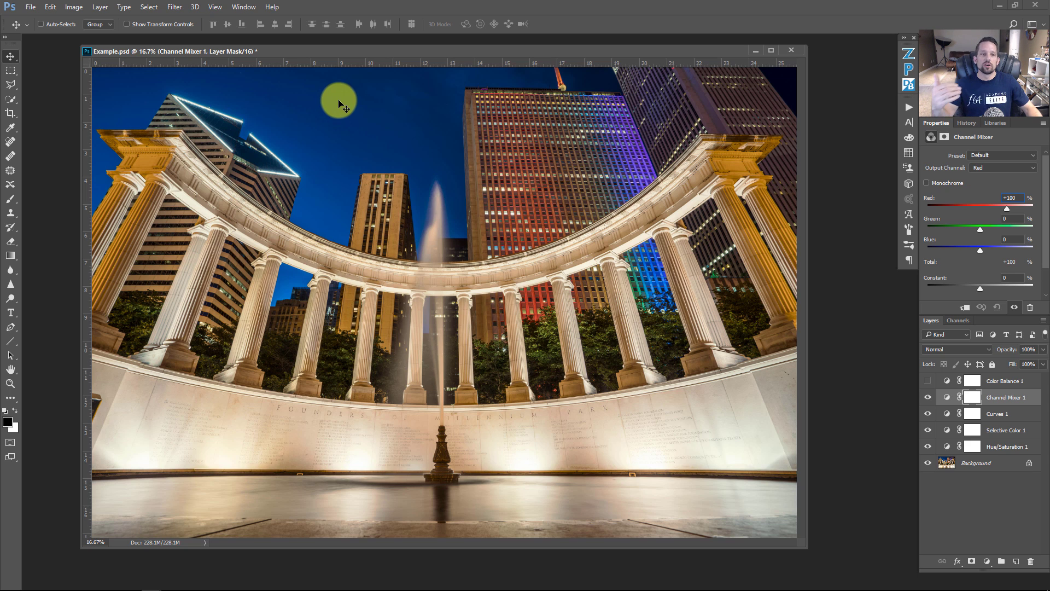
Try selecting the sky beside the angled-roof building with the Quick Selection tool, and deselect it.
left_click(10, 99)
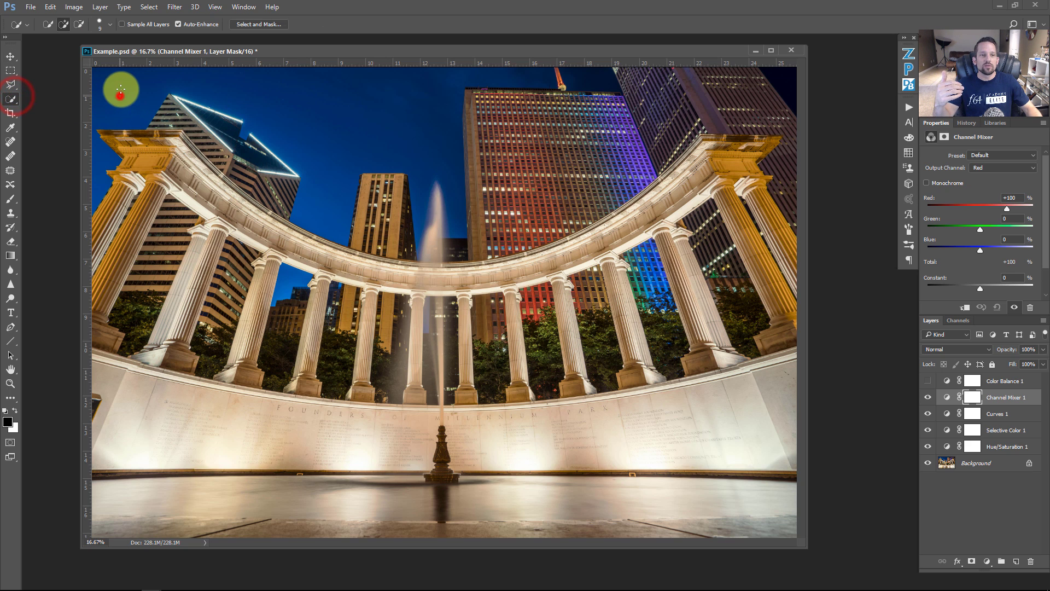
left_click_drag(120, 90, 170, 87)
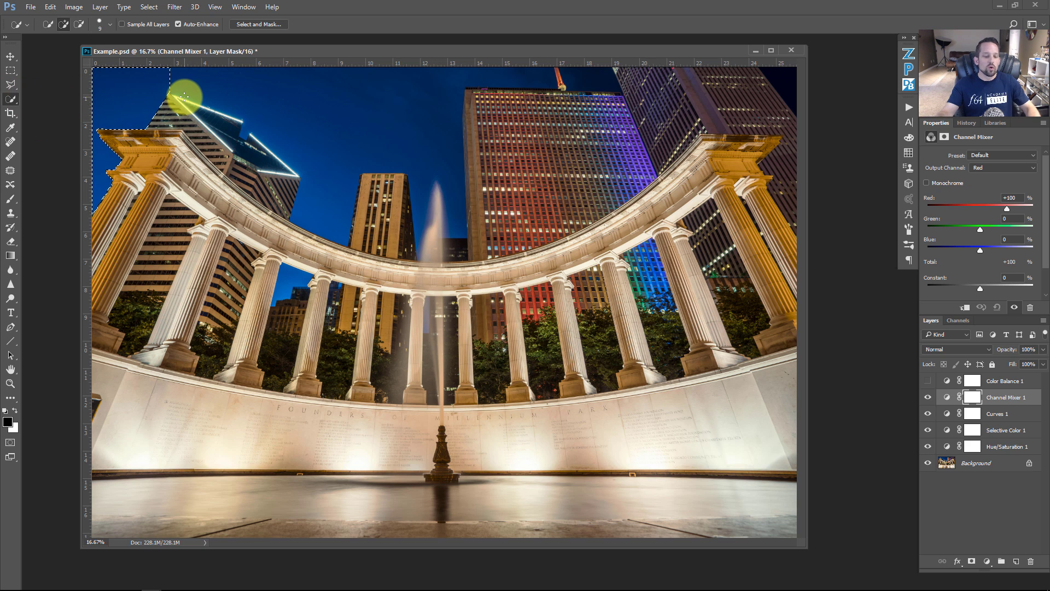
key("ctrl+d")
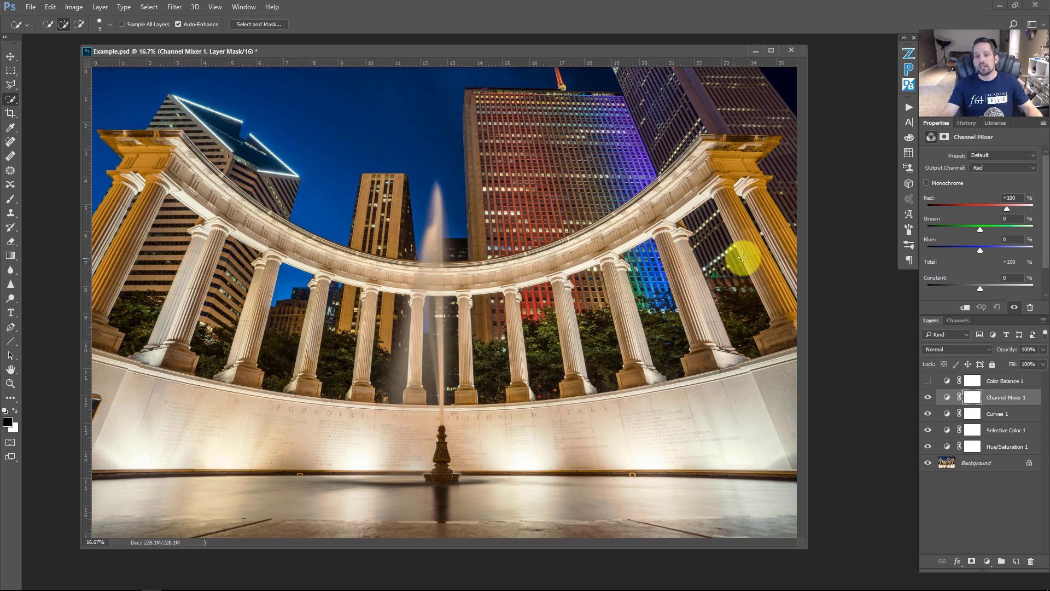
Make Blue the active channel and hide the red and green channels to isolate it in grayscale.
left_click(955, 320)
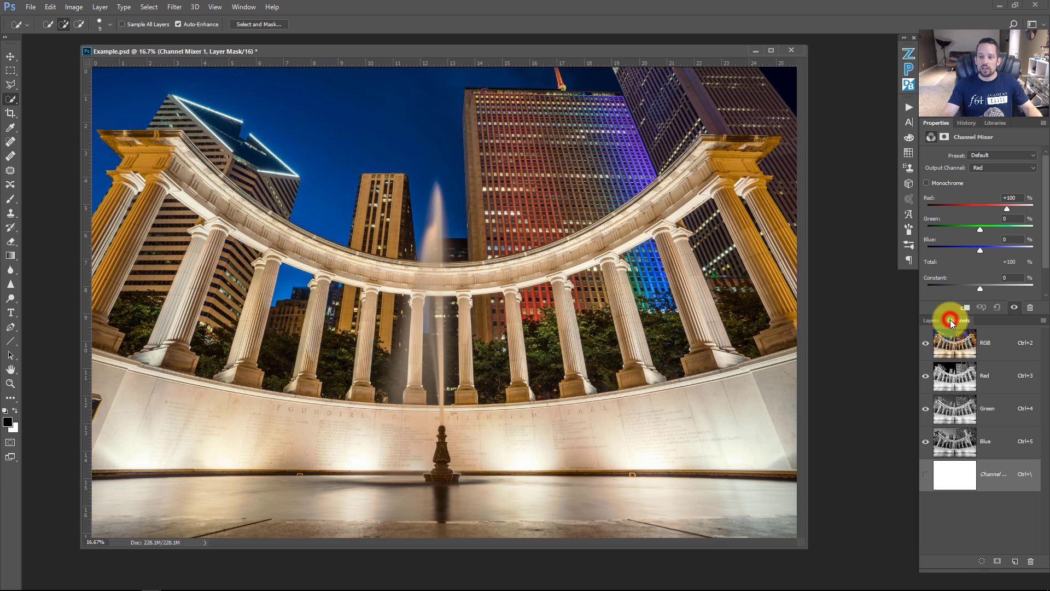
left_click(951, 445)
left_click(925, 409)
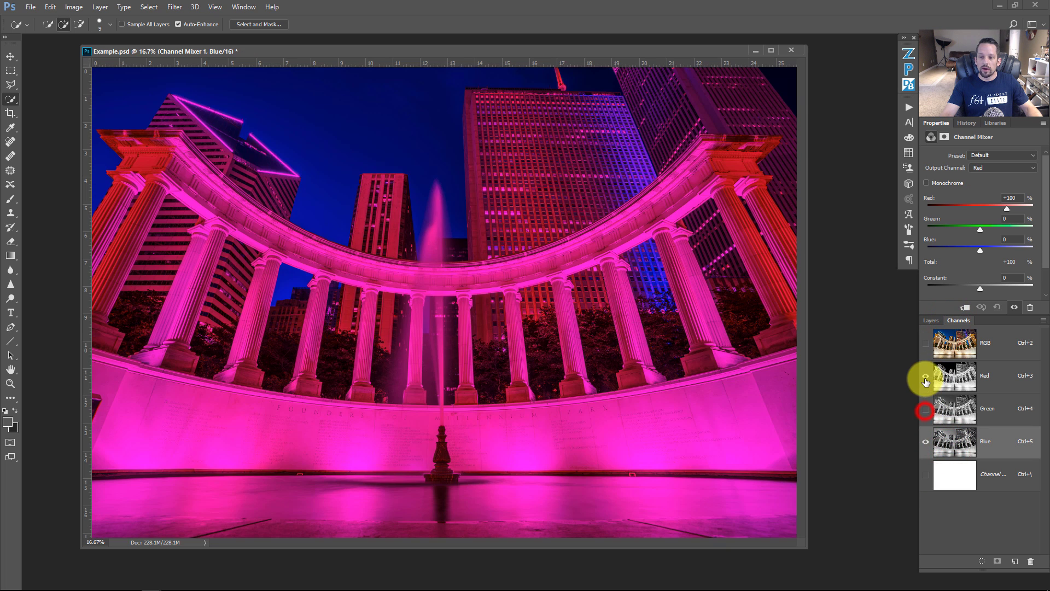
left_click(926, 377)
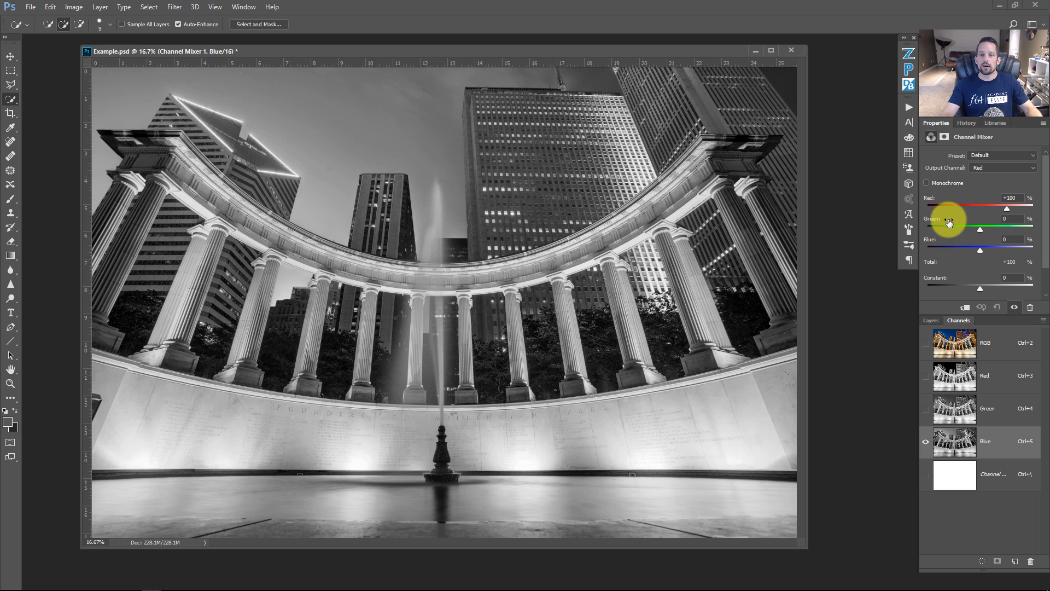
Turn on Monochrome in the Channel Mixer and set Red and Green to +200 and Blue to -111.
left_click(927, 183)
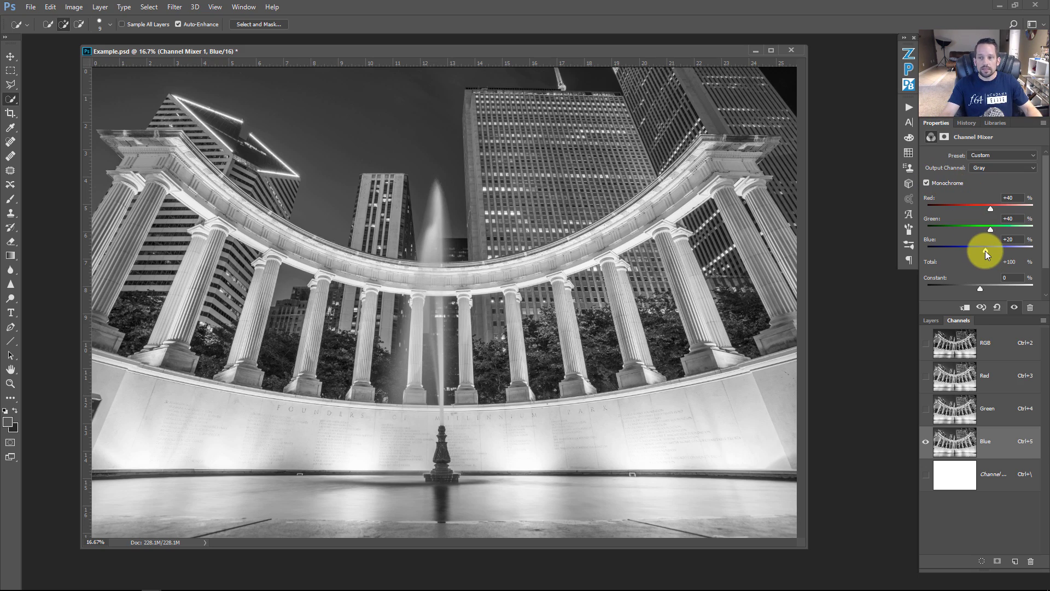
left_click_drag(986, 251, 1029, 209)
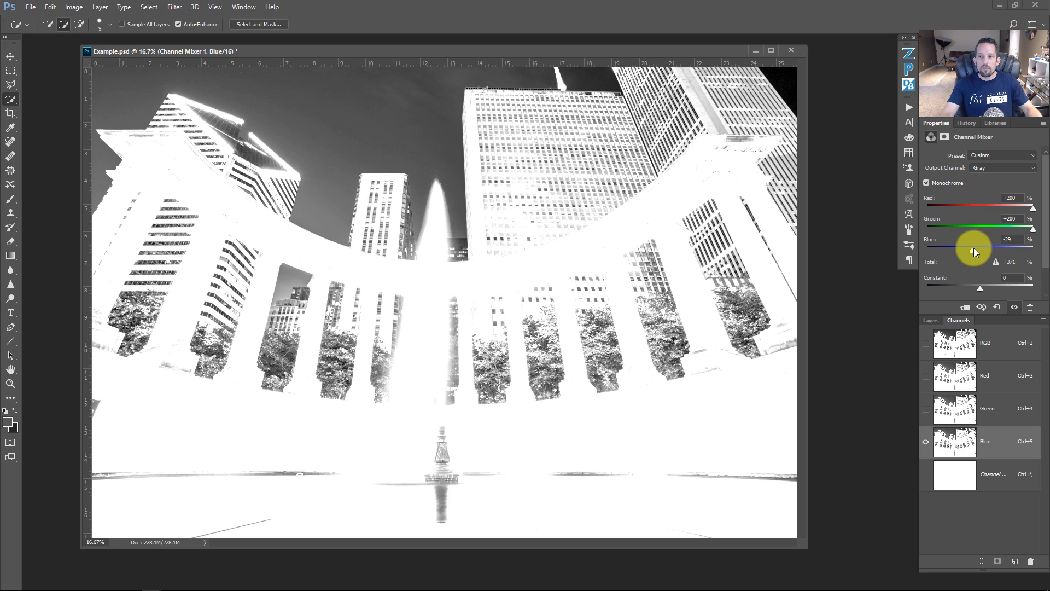
left_click_drag(974, 248, 950, 253)
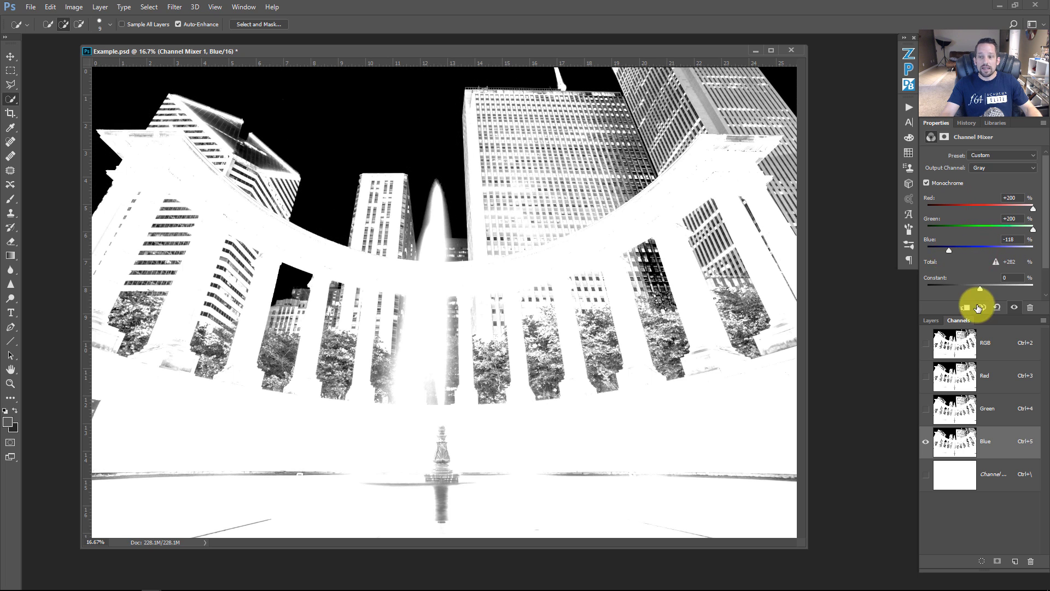
mouse_move(950, 247)
left_mouse_down()
mouse_move(959, 251)
mouse_move(951, 250)
left_mouse_up()
Try a Constant of -91, return it to 0, and fine-tune Blue to -109.
left_click_drag(979, 285, 956, 281)
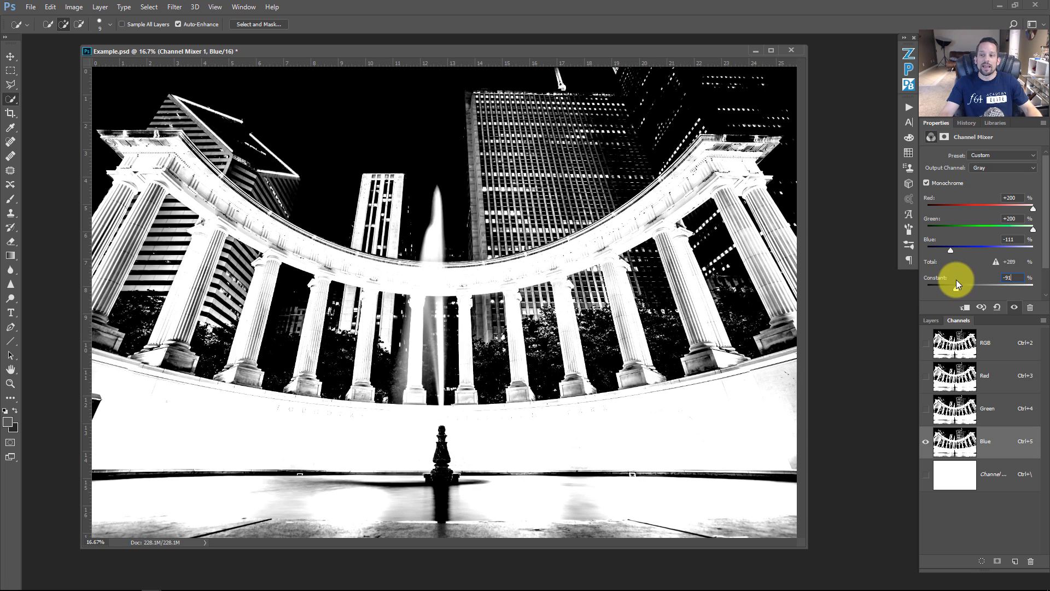
left_click(1014, 277)
type("0")
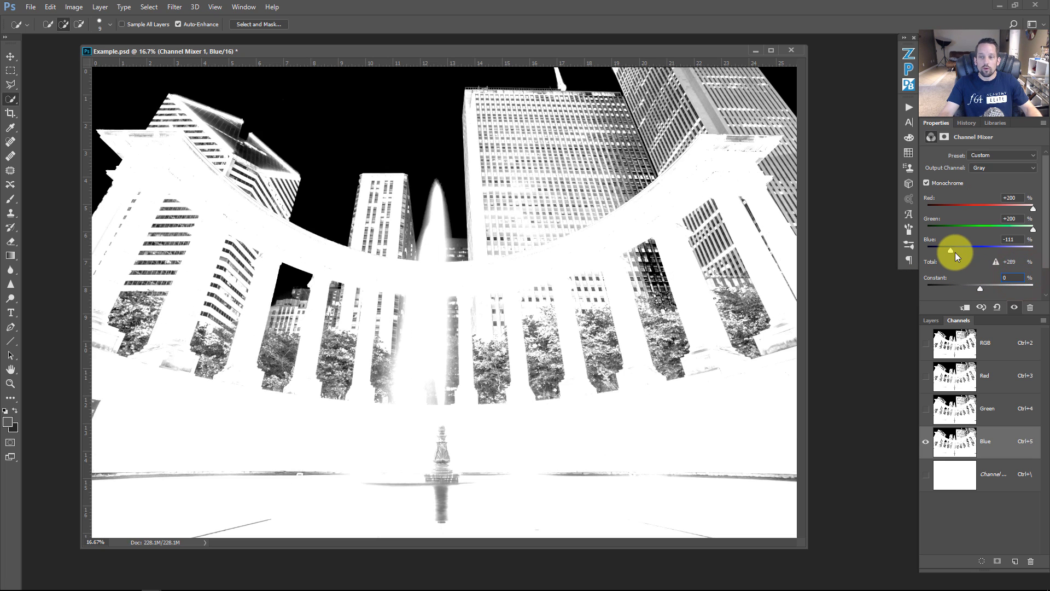
left_click_drag(950, 251, 951, 251)
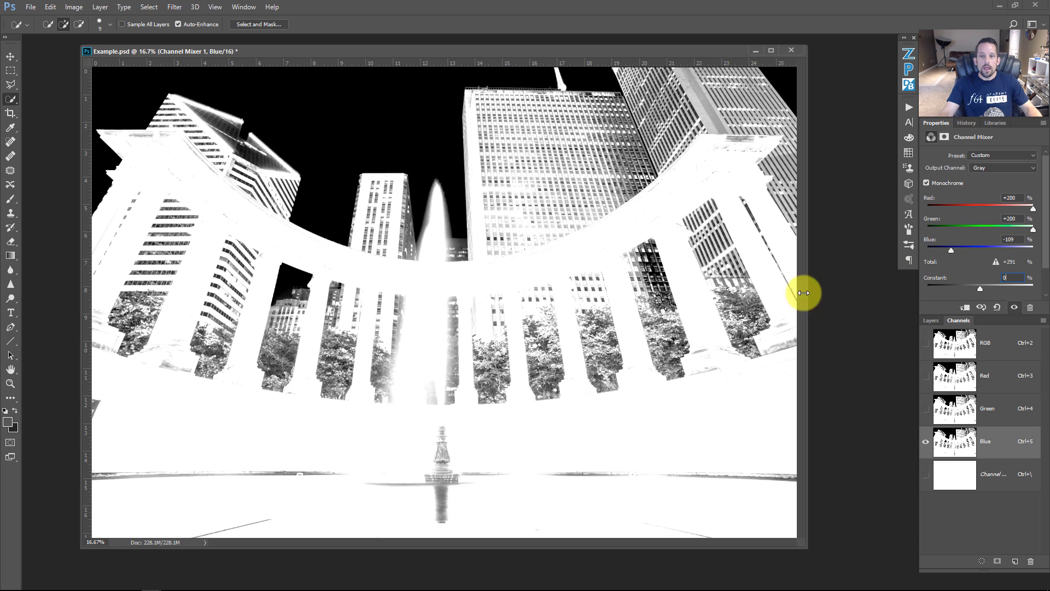
Select the dark sky with Color Range by sampling it above the columns and setting Fuzziness to 18.
left_click(150, 7)
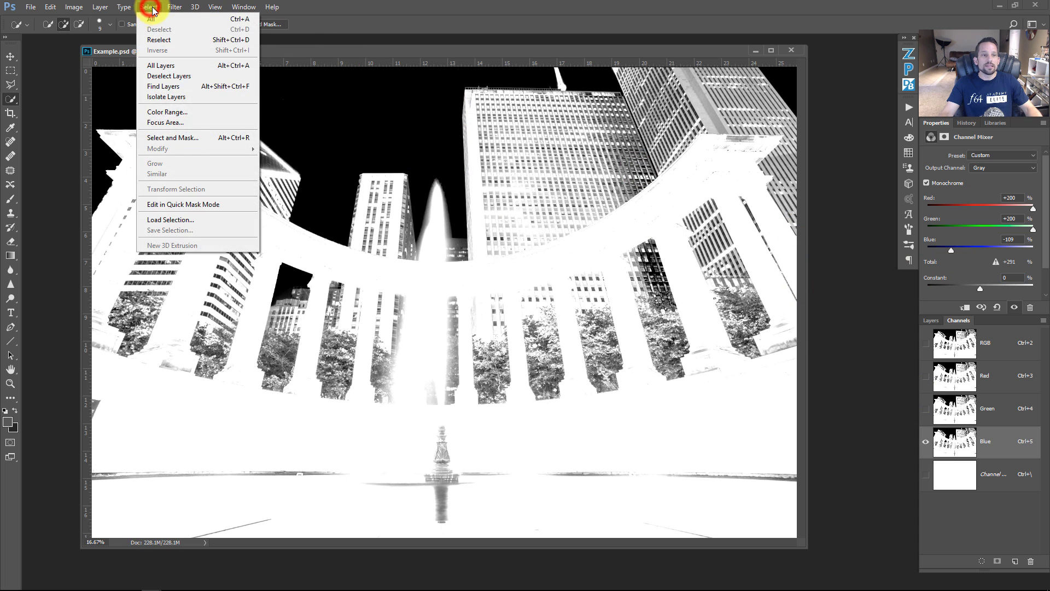
left_click(190, 119)
left_click(361, 110)
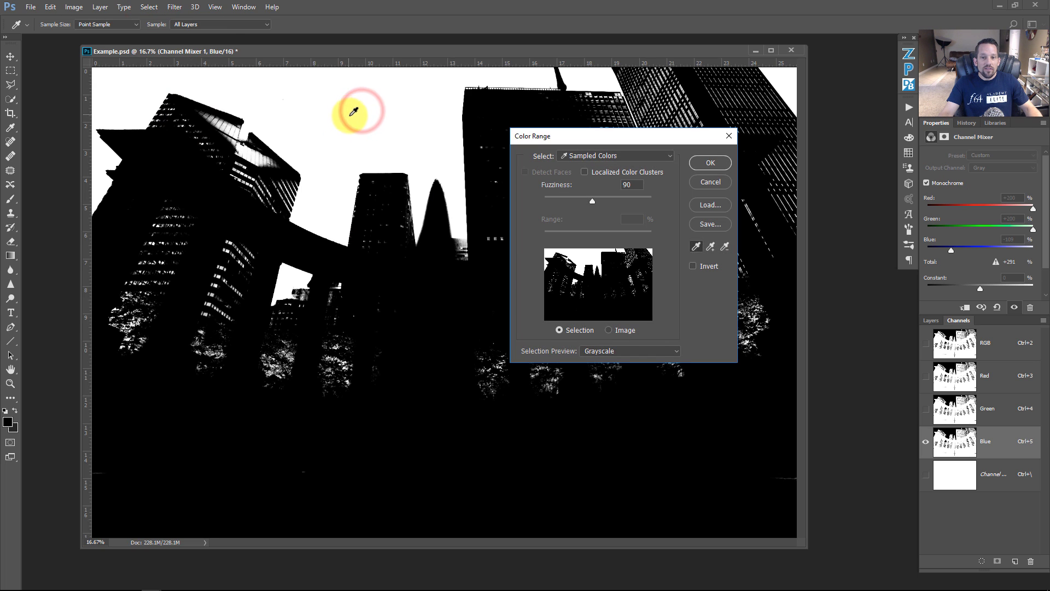
left_click_drag(592, 201, 559, 191)
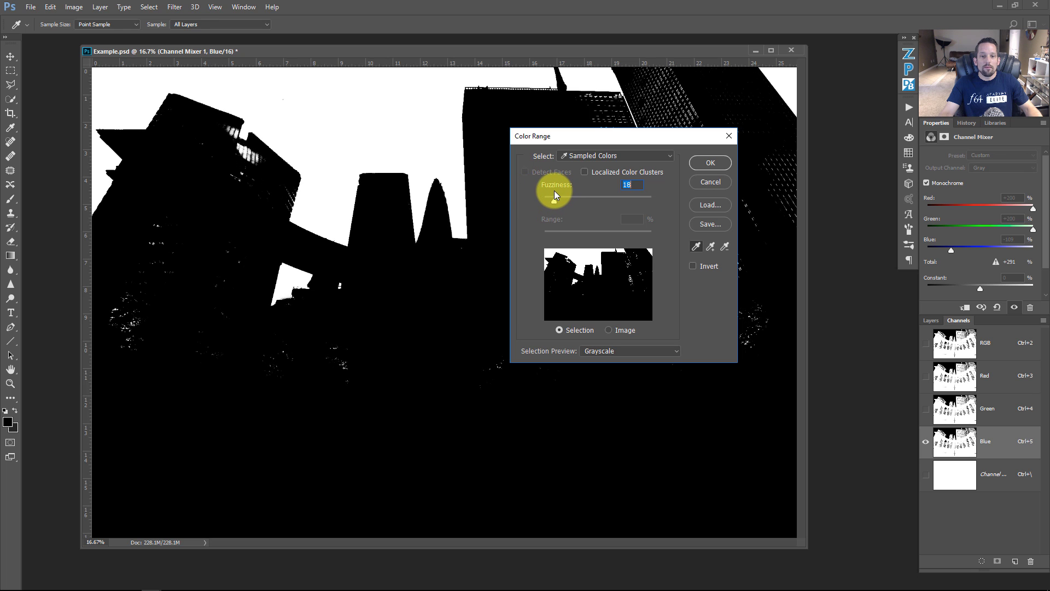
left_click(710, 163)
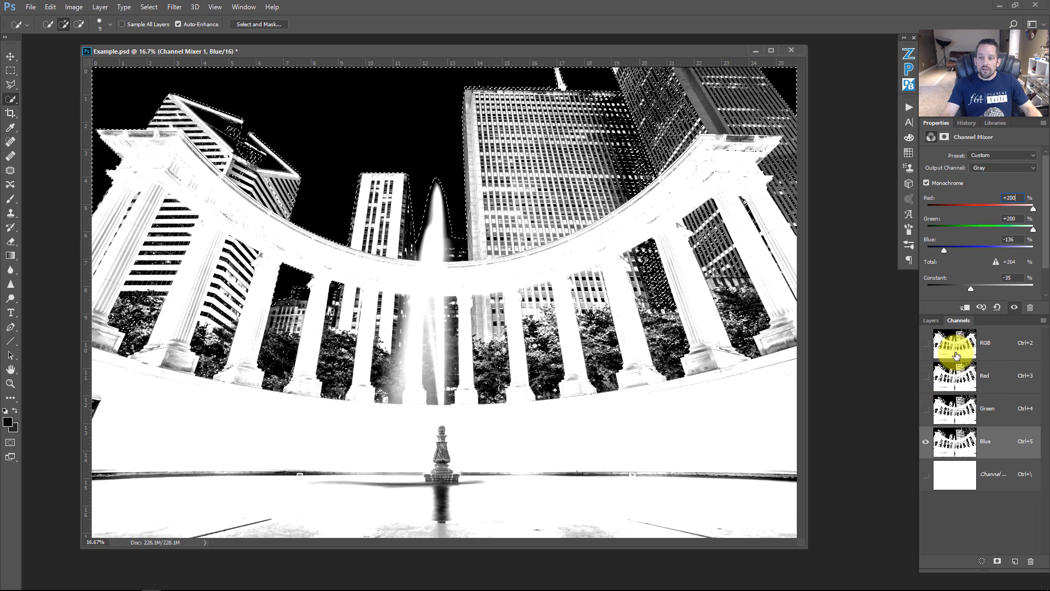
Make all color channels visible again and hide the Channel Mixer 1 layer.
left_click(926, 344)
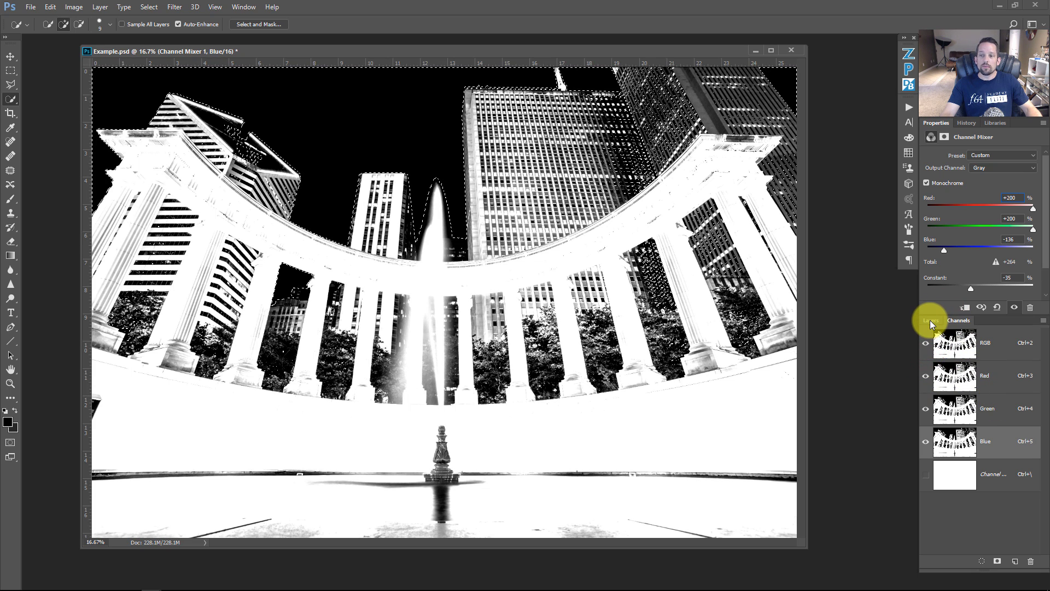
left_click(930, 320)
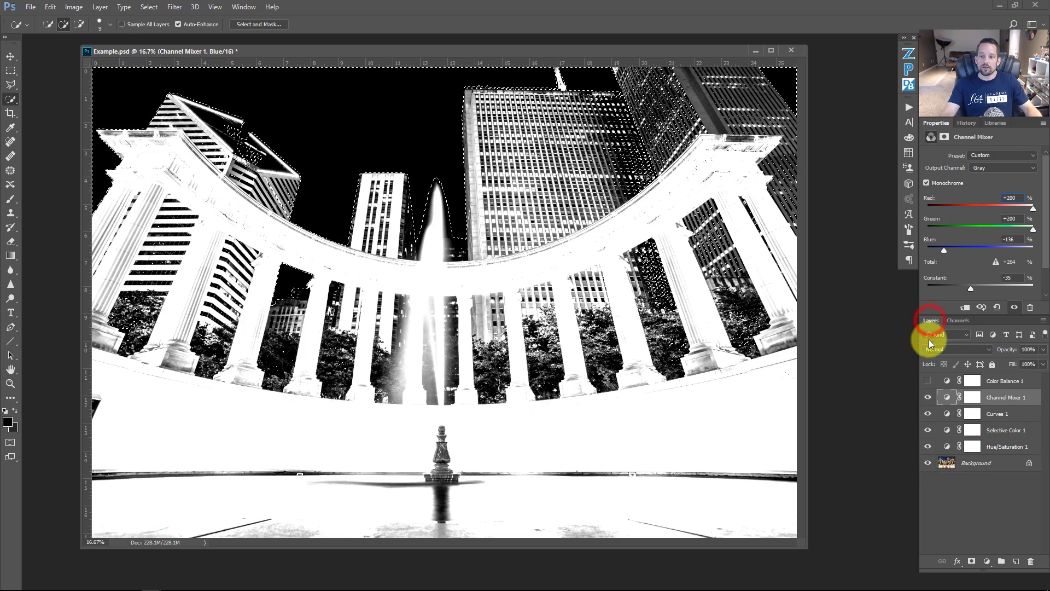
left_click(928, 397)
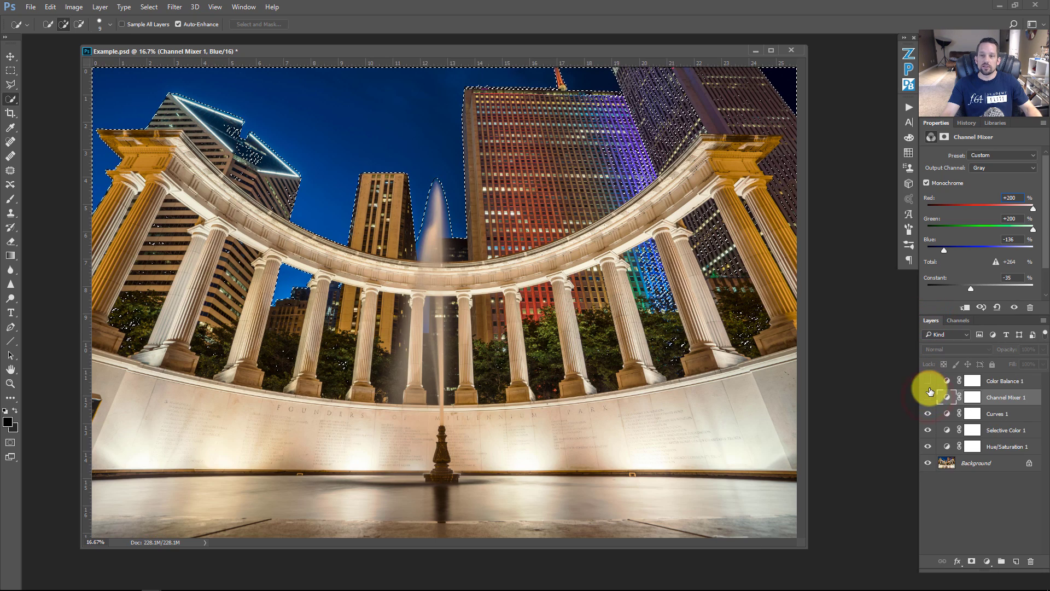
left_click(928, 381)
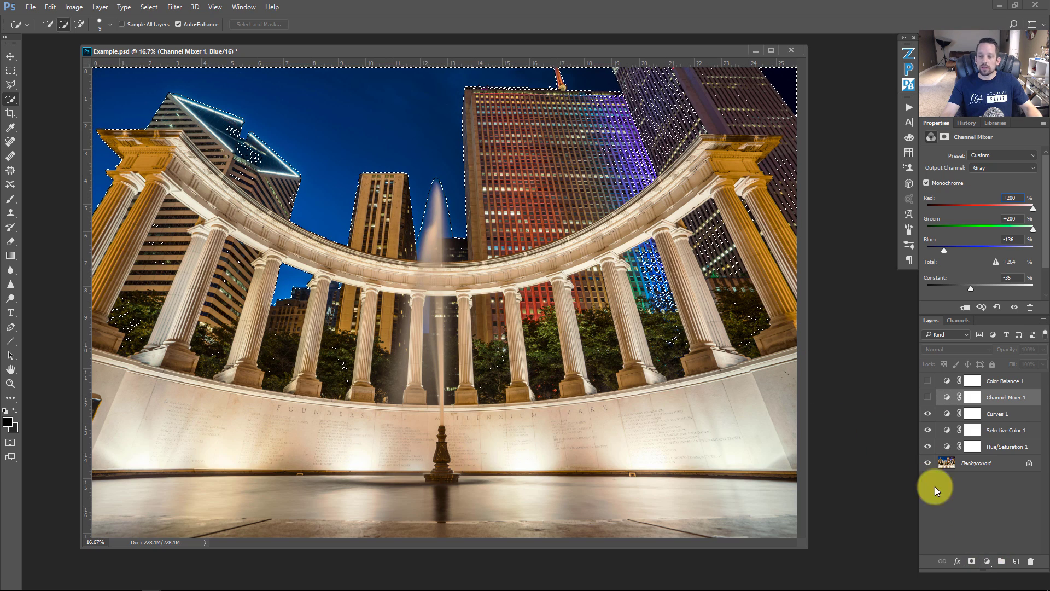
Add a Curves adjustment layer masked by the sky selection, view its mask alone, and return to the curve.
left_click(986, 561)
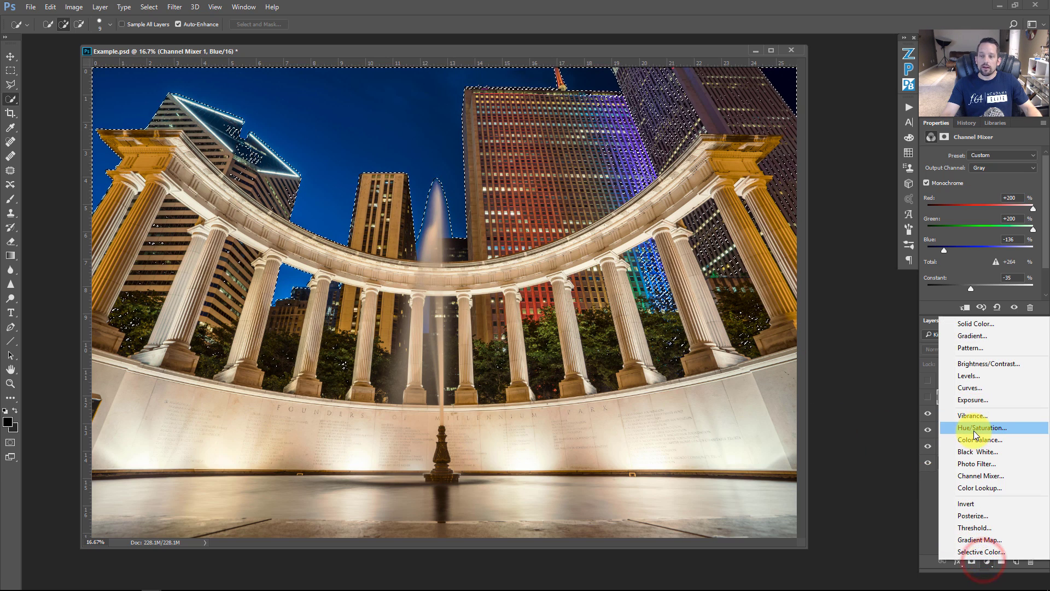
left_click(972, 398)
left_click(974, 399, "alt")
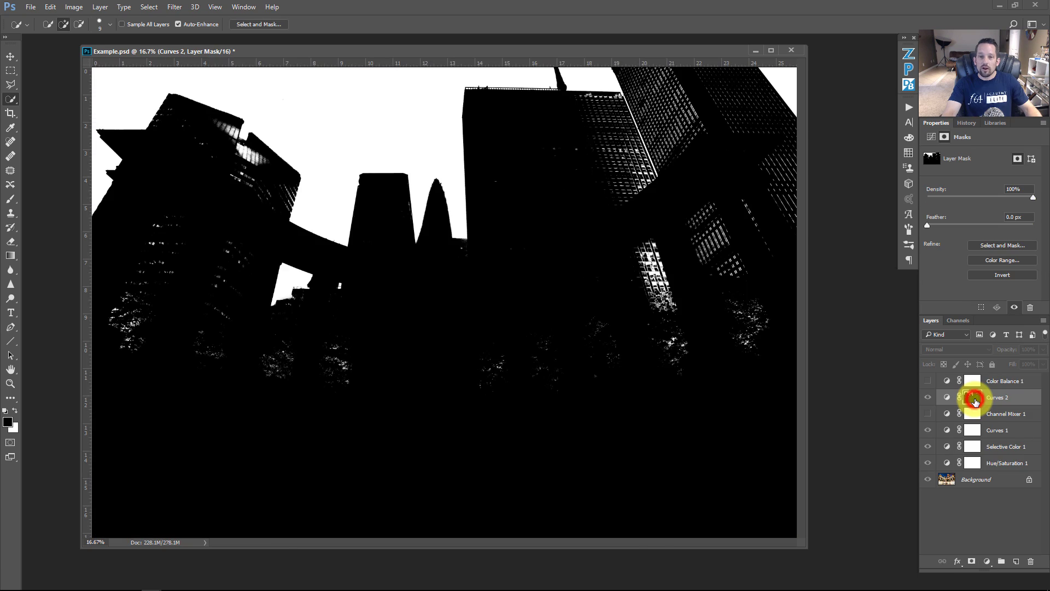
left_click(943, 398)
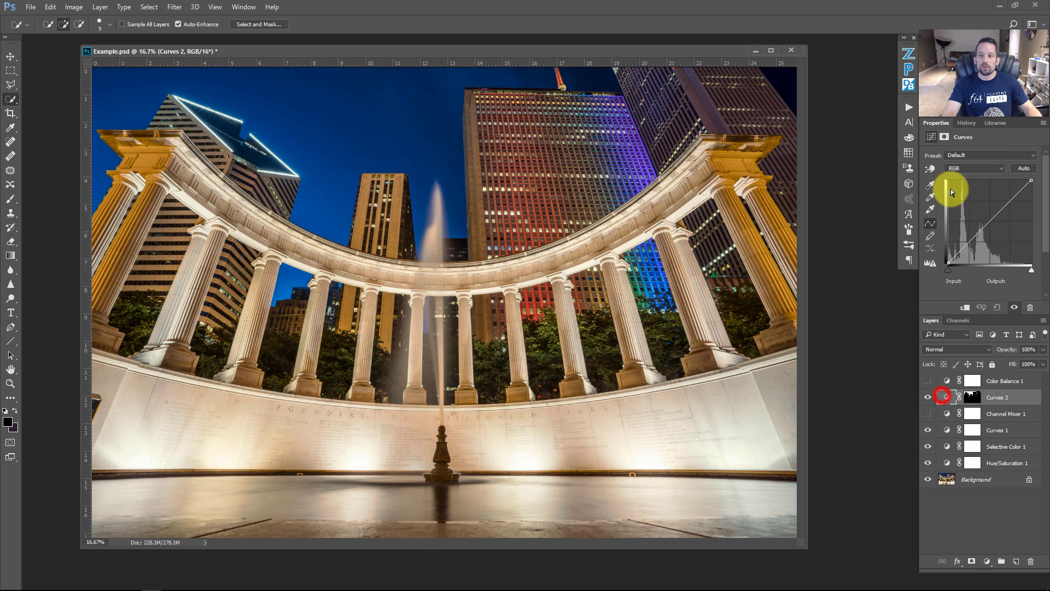
Try a contrast curve on the sky with points at 70/64 and 172/223, and delete that Curves layer.
left_click_drag(967, 233, 974, 247)
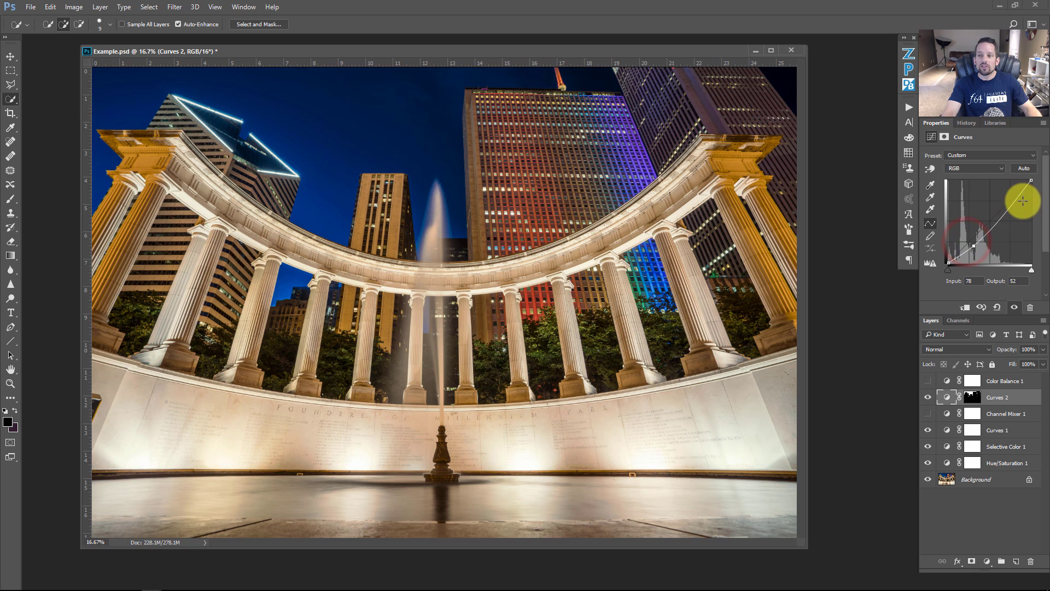
left_click_drag(1010, 200, 1004, 191)
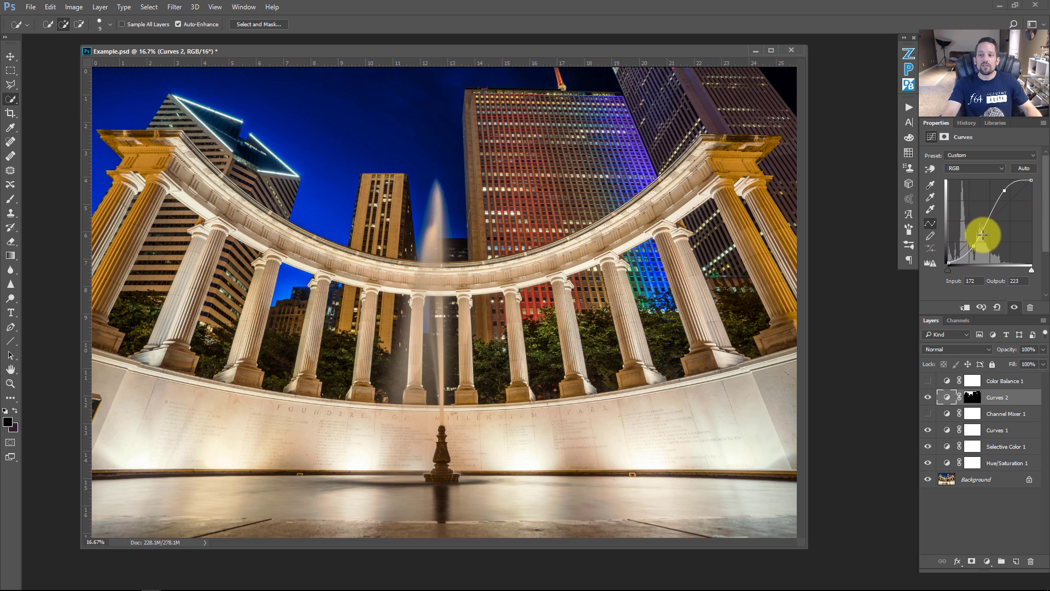
mouse_move(974, 244)
left_mouse_down()
mouse_move(963, 224)
mouse_move(972, 242)
left_mouse_up()
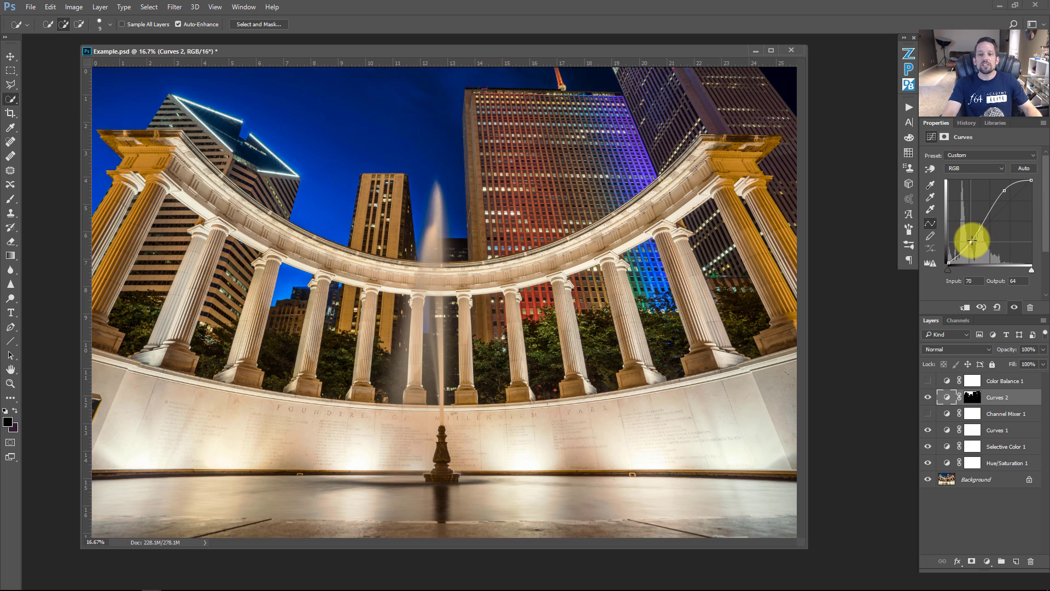
key("Delete")
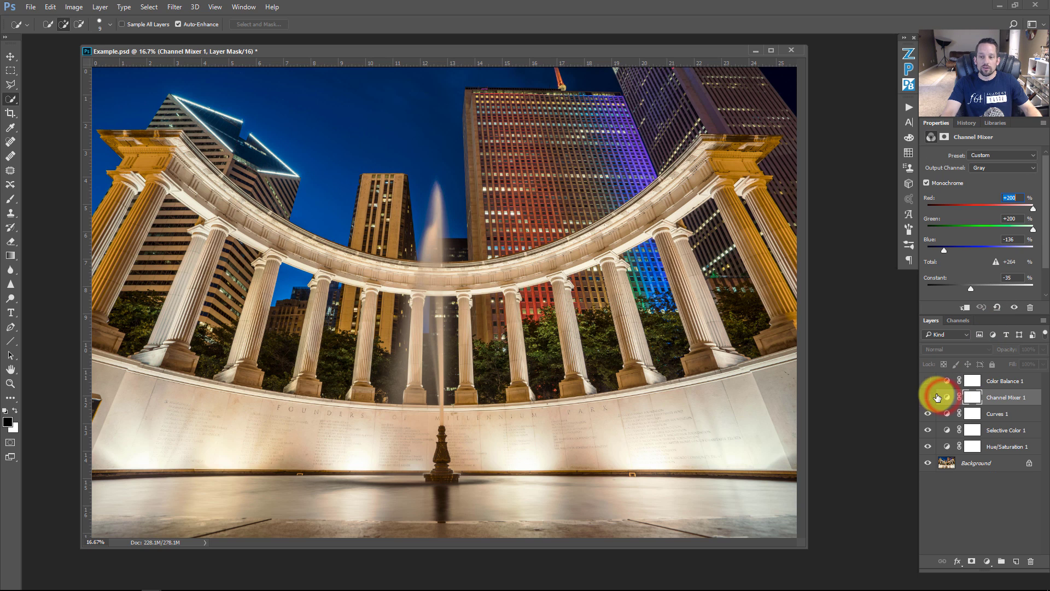
Show Channel Mixer 1, reset it to its defaults, and set Red to +97 for the Red output channel.
left_click(927, 398)
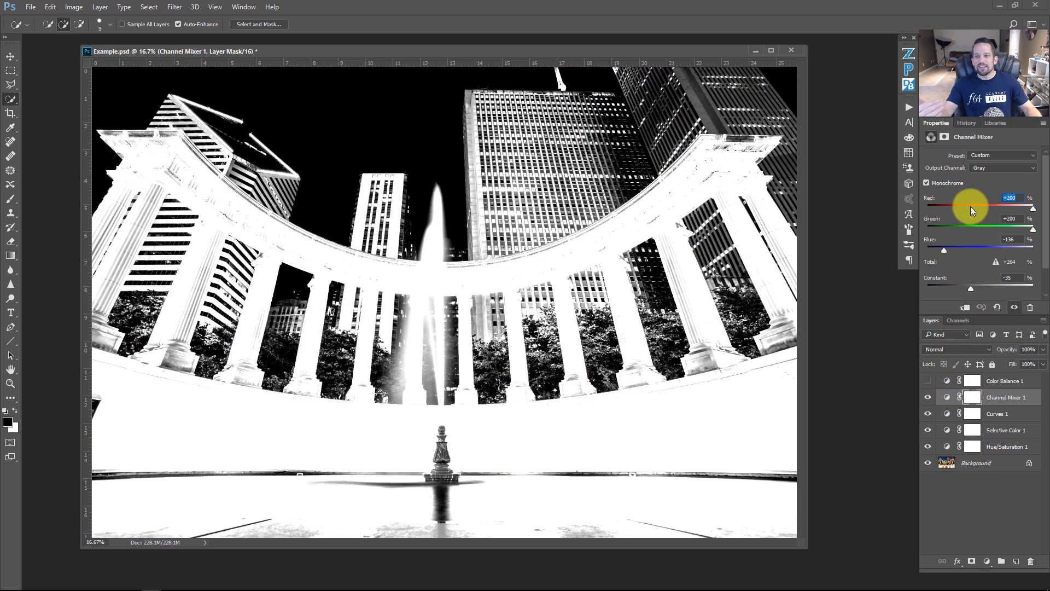
left_click(997, 307)
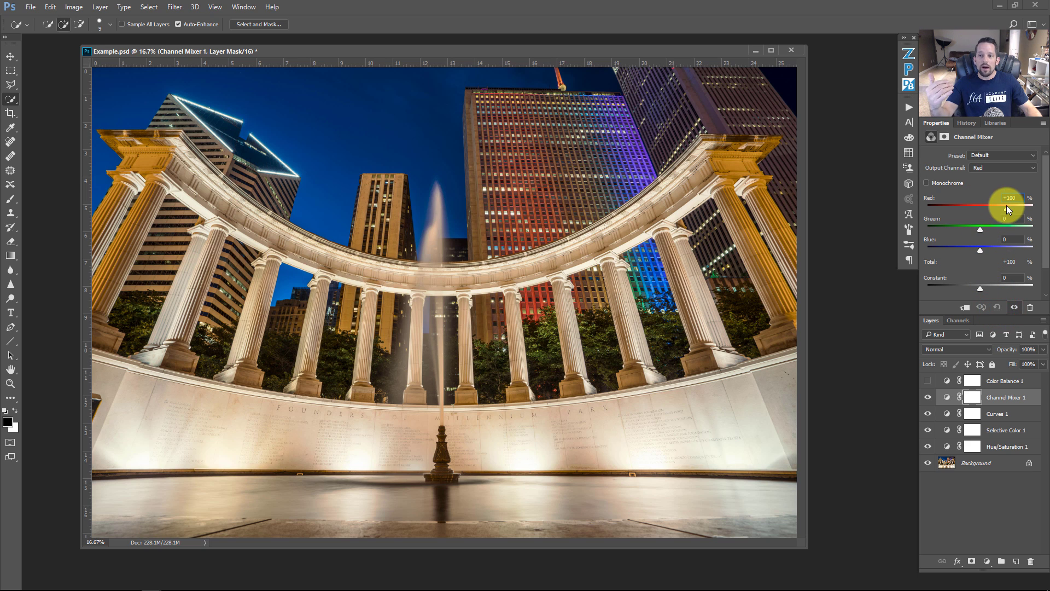
left_click_drag(1007, 206, 984, 231)
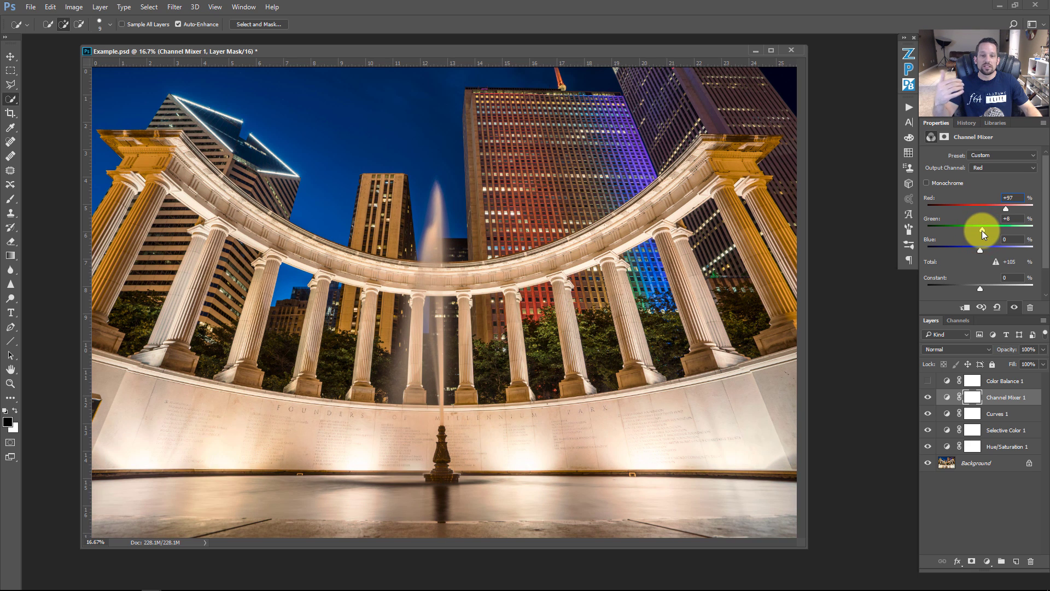
left_click(927, 396)
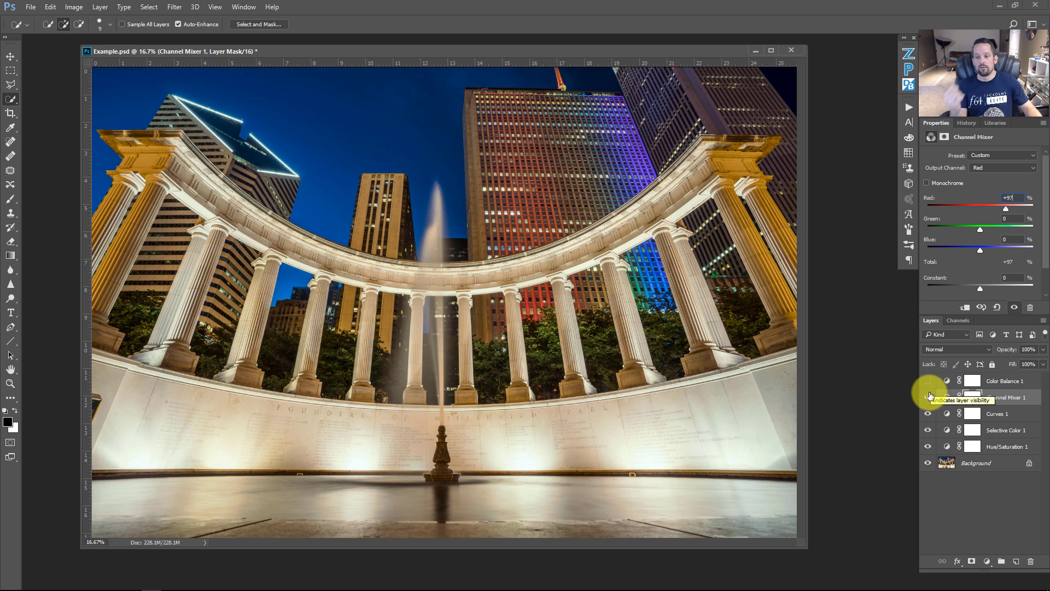
Open the Curves 1 adjustment and switch its curve to the Red channel.
left_click(951, 412)
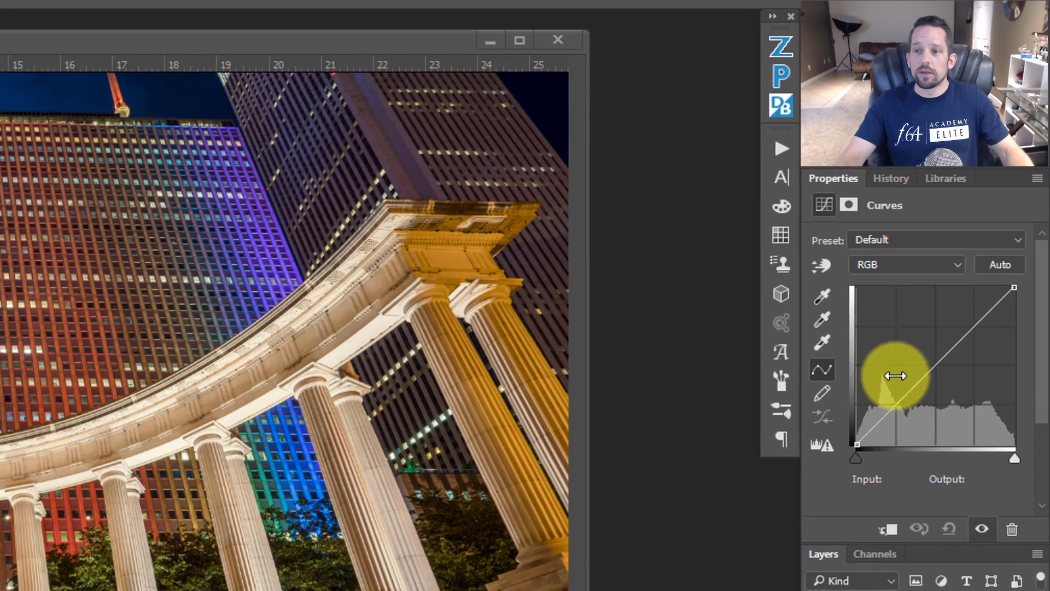
left_click_drag(895, 376, 681, 456)
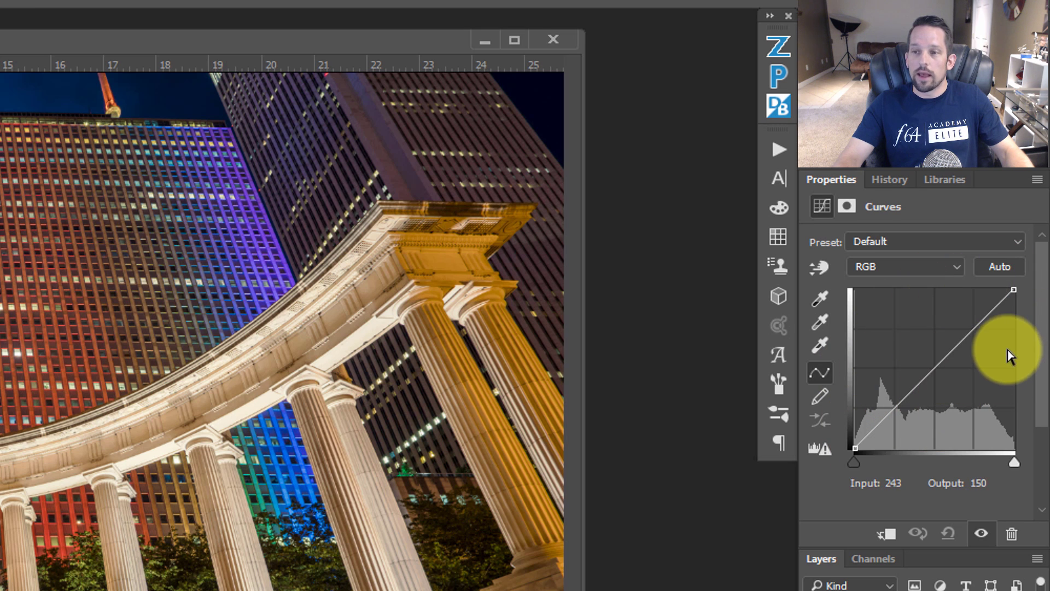
left_click(888, 269)
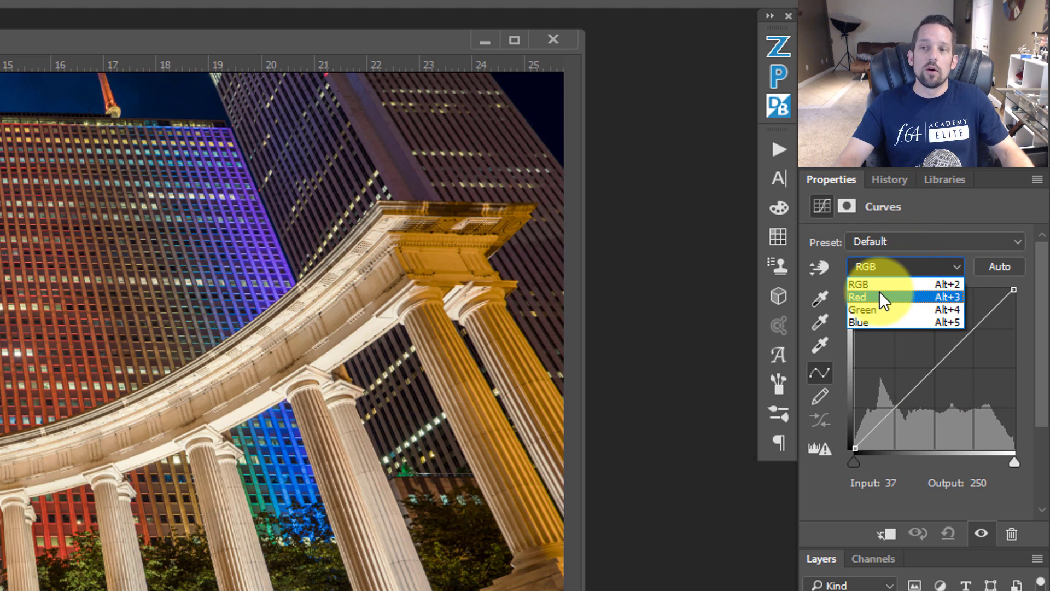
left_click(881, 296)
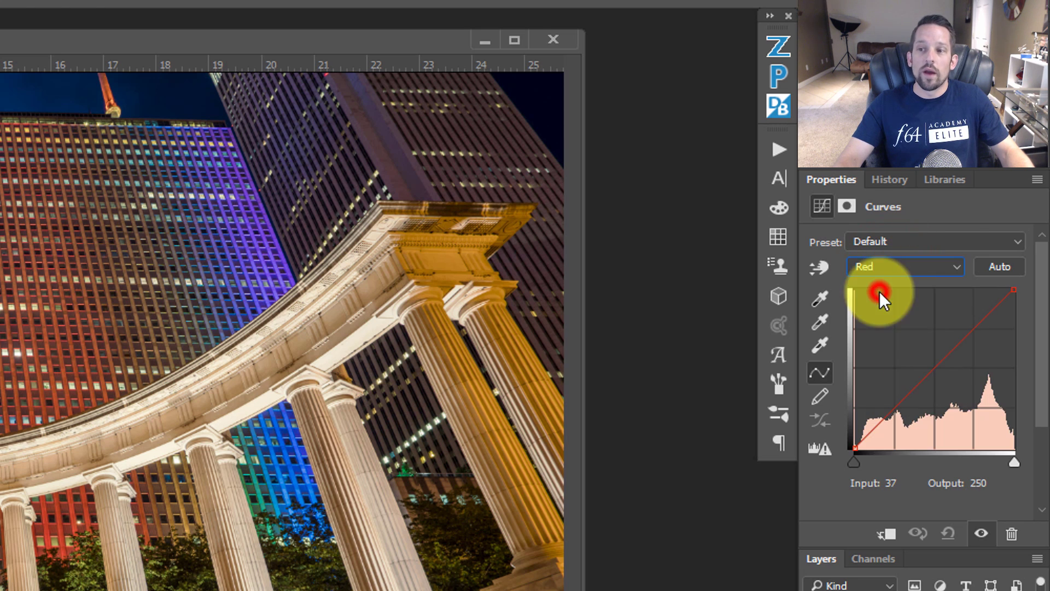
Try lowering the red curve's midtones to input 138, output 113, with anchor points in the shadows and highlights.
left_click(935, 366)
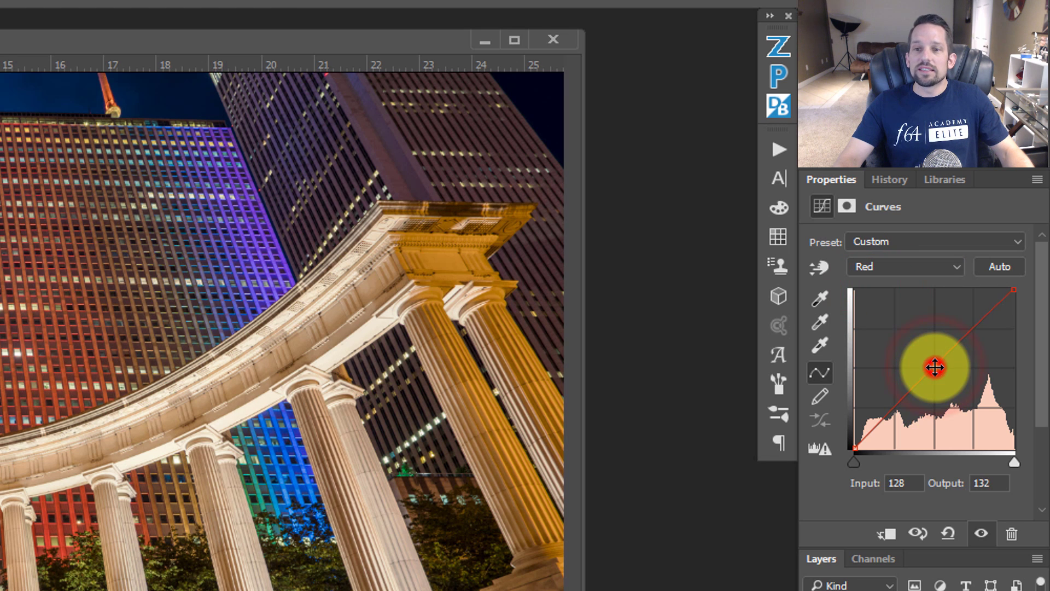
left_click_drag(935, 366, 942, 379)
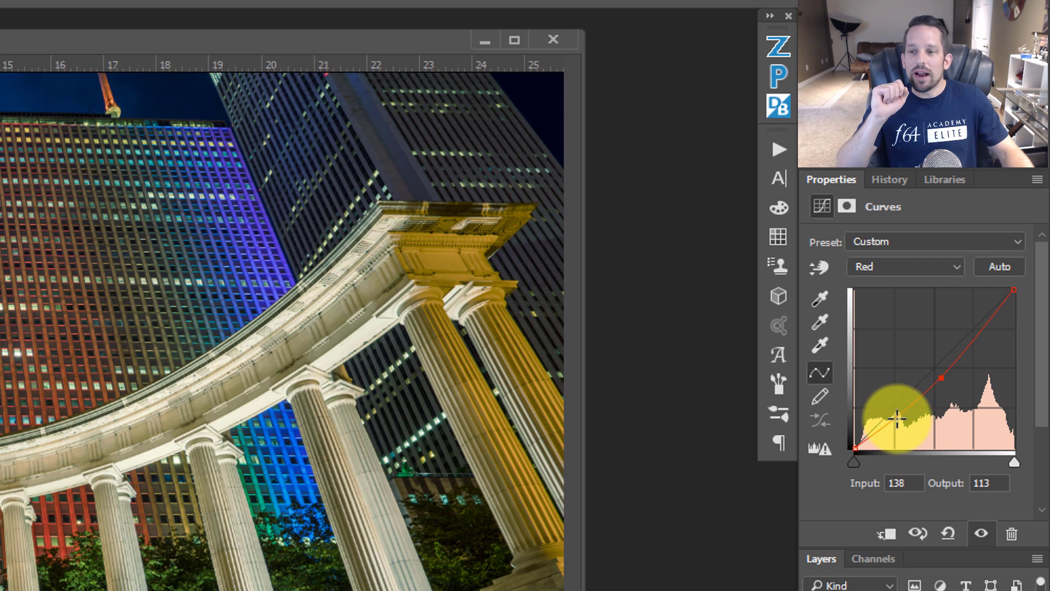
left_click_drag(898, 418, 895, 410)
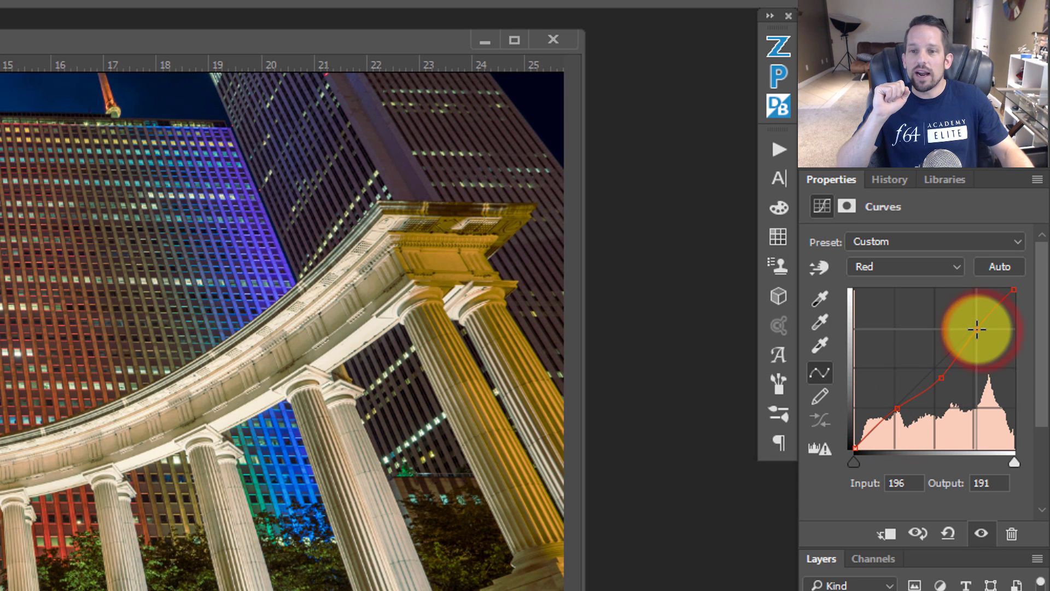
left_click_drag(947, 379, 910, 395)
Clear the remaining points from the red curve, including a trial midtone point at input 157, output 98.
left_click(896, 406)
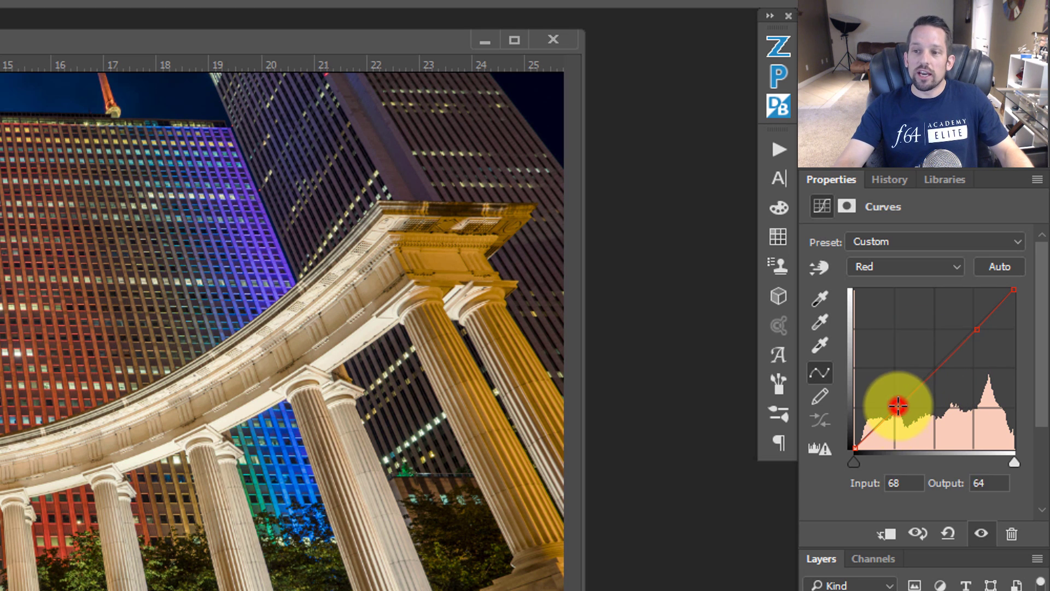
left_click(978, 330)
left_click_drag(978, 330, 841, 469)
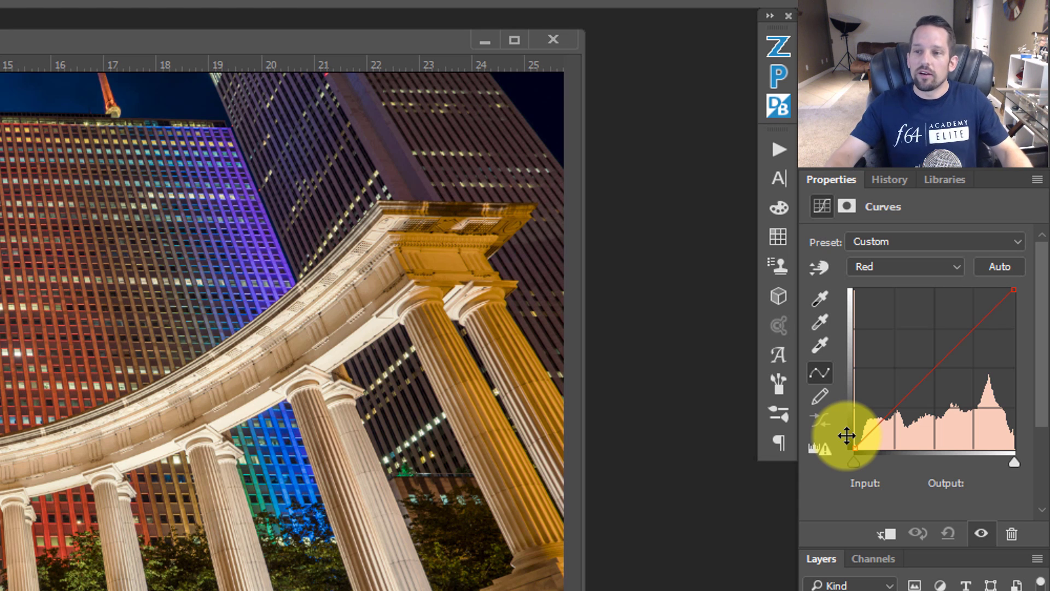
left_click_drag(938, 368, 952, 403)
key("Delete")
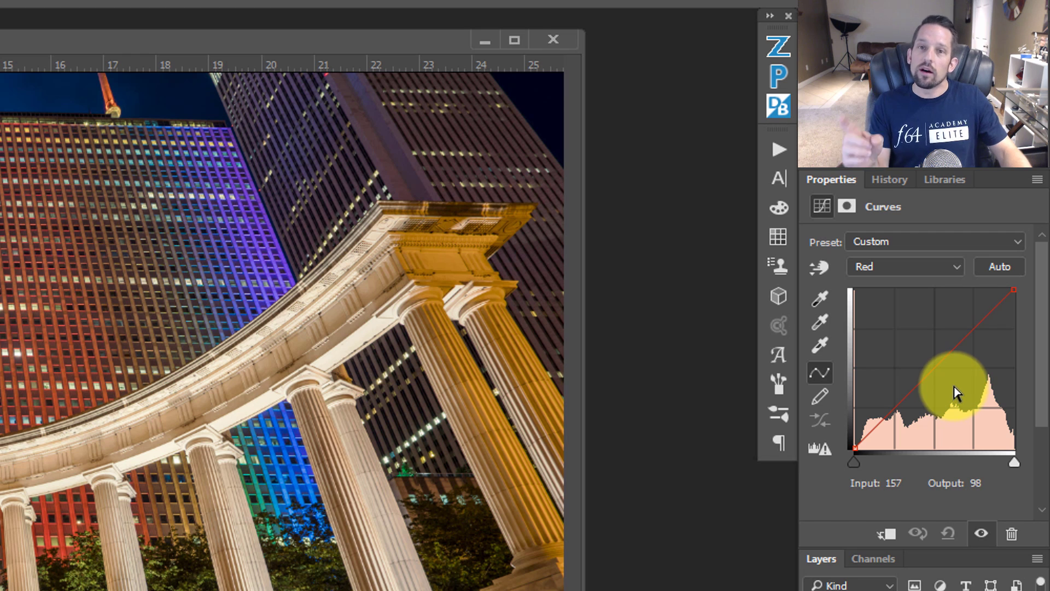
Try raising the midtones of the Green channel's curve.
left_click(937, 267)
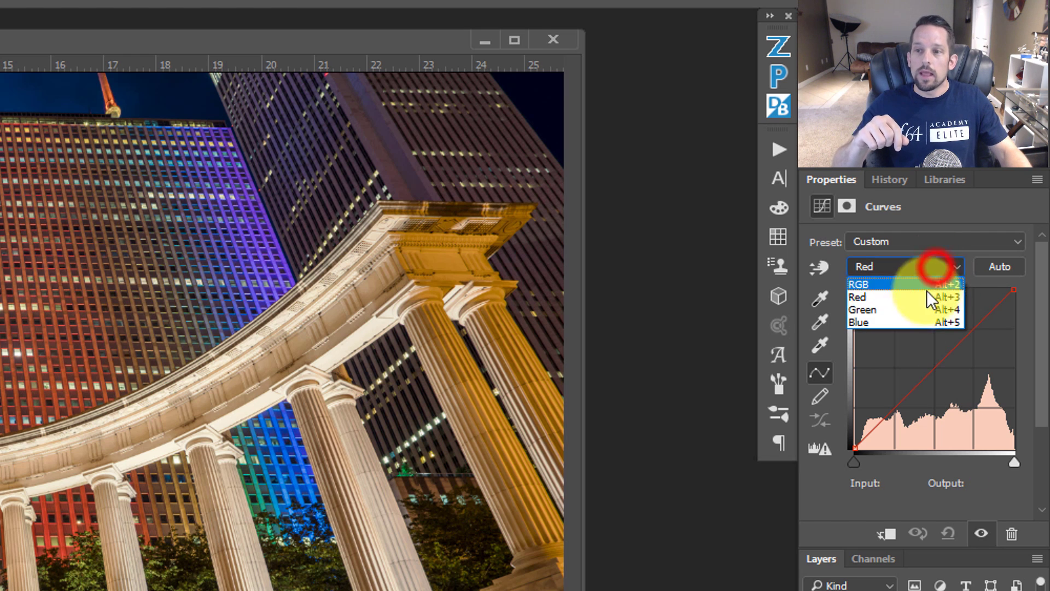
left_click(922, 309)
left_click_drag(933, 368, 926, 307)
On the Blue curve, raise the highlights to input 184, output 208, anchor the midtones near neutral, and add a shadow point at 64/59.
left_click(900, 266)
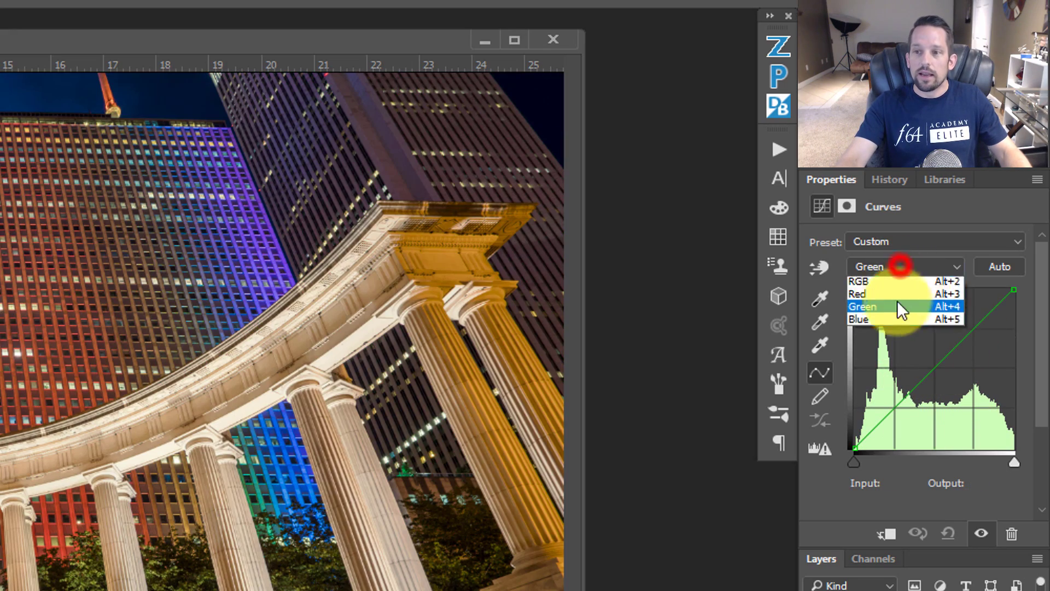
left_click(886, 319)
mouse_move(934, 367)
left_mouse_down()
mouse_move(878, 328)
mouse_move(990, 415)
mouse_move(930, 359)
left_mouse_up()
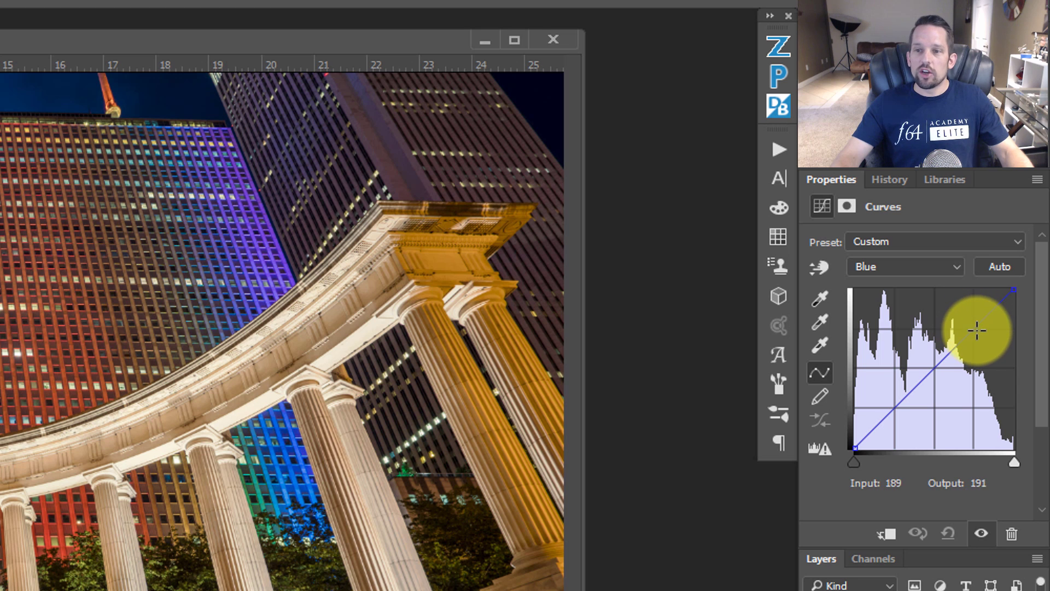
left_click_drag(978, 330, 970, 319)
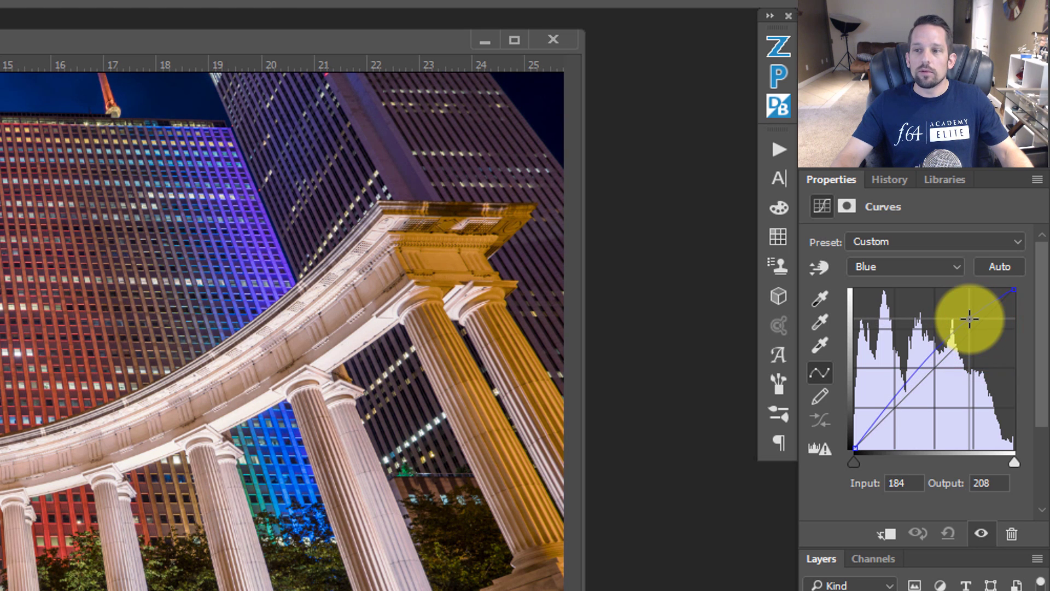
left_click(928, 367)
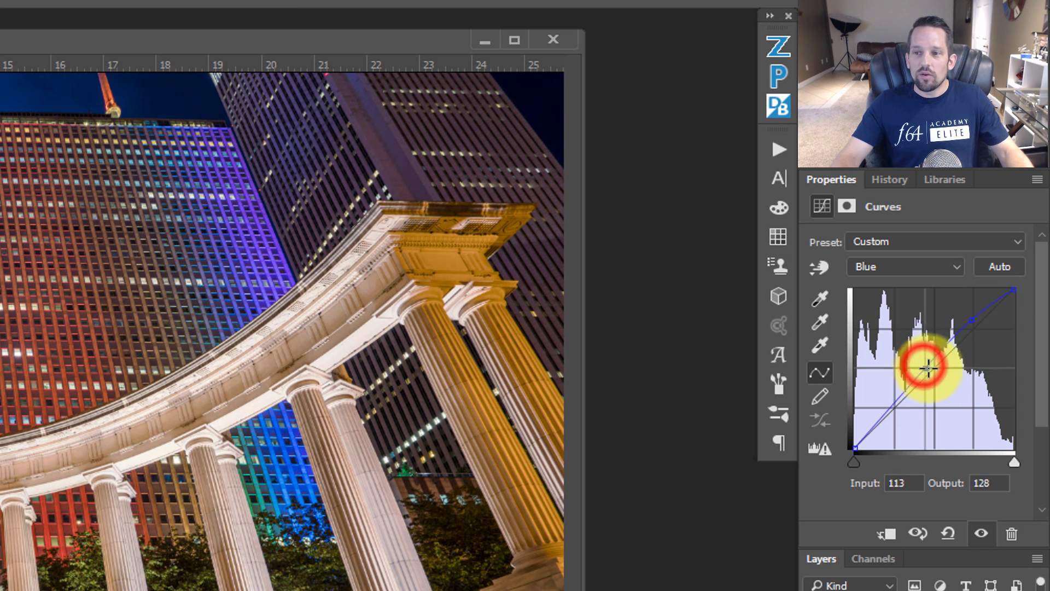
left_click_drag(928, 367, 936, 370)
left_click(895, 412)
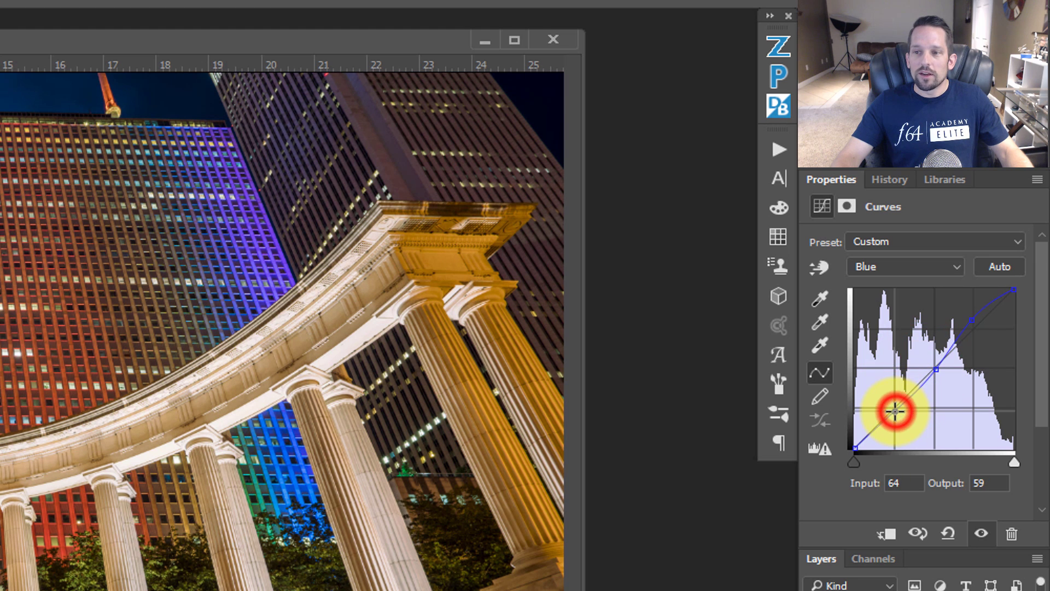
Refine the Blue curve with a midtone anchor at 127/128, highlights raised to about 196/213, and the shadow point at 64/62.
left_click_drag(895, 411, 900, 403)
left_click(933, 368)
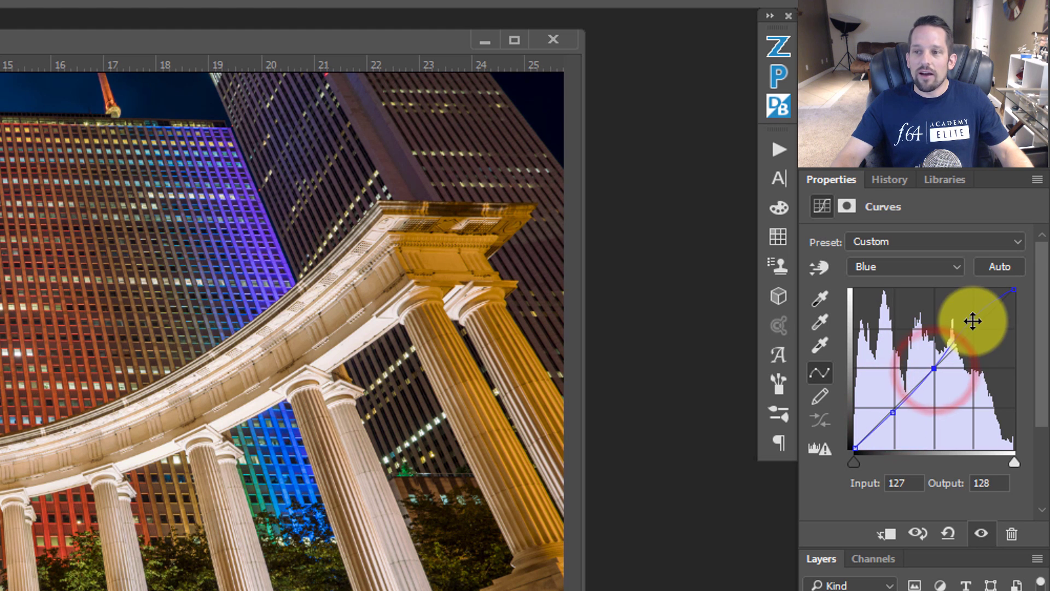
left_click(970, 322)
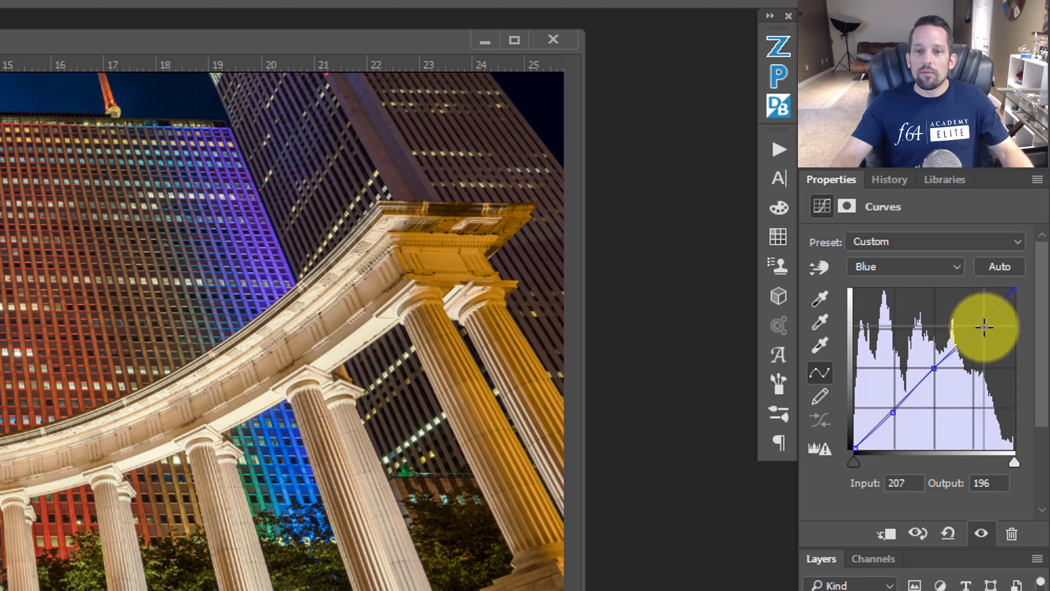
mouse_move(984, 328)
left_mouse_down()
mouse_move(971, 319)
mouse_move(1001, 334)
mouse_move(978, 317)
left_mouse_up()
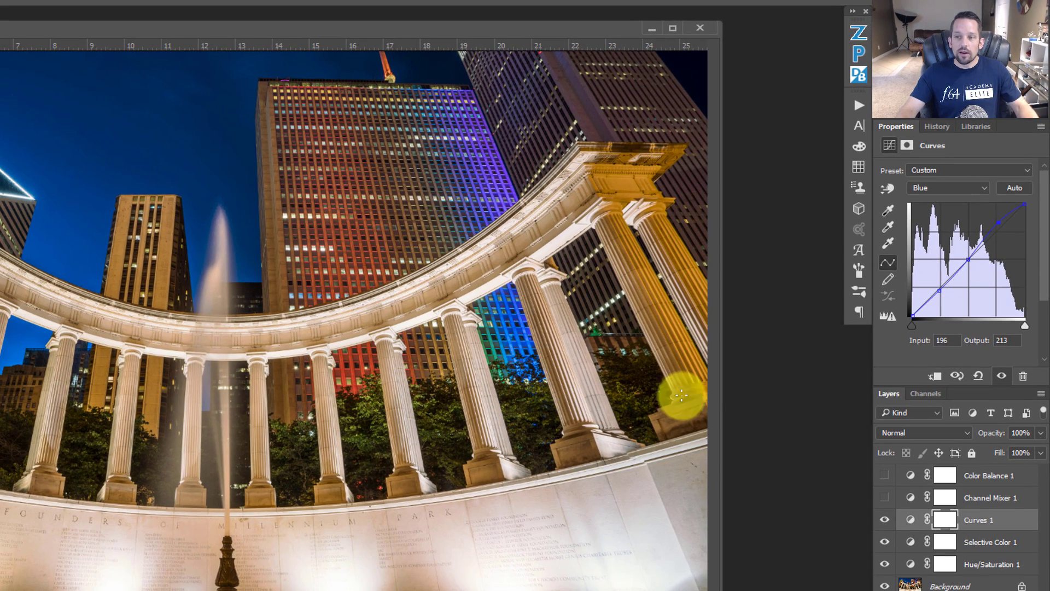
left_click_drag(999, 221, 1000, 220)
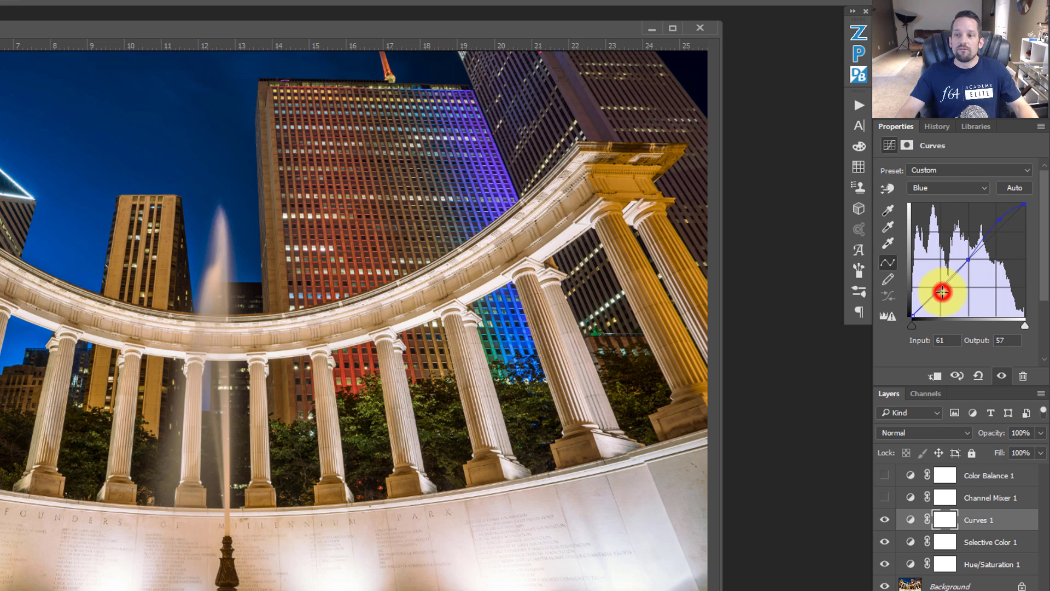
left_click_drag(942, 291, 942, 289)
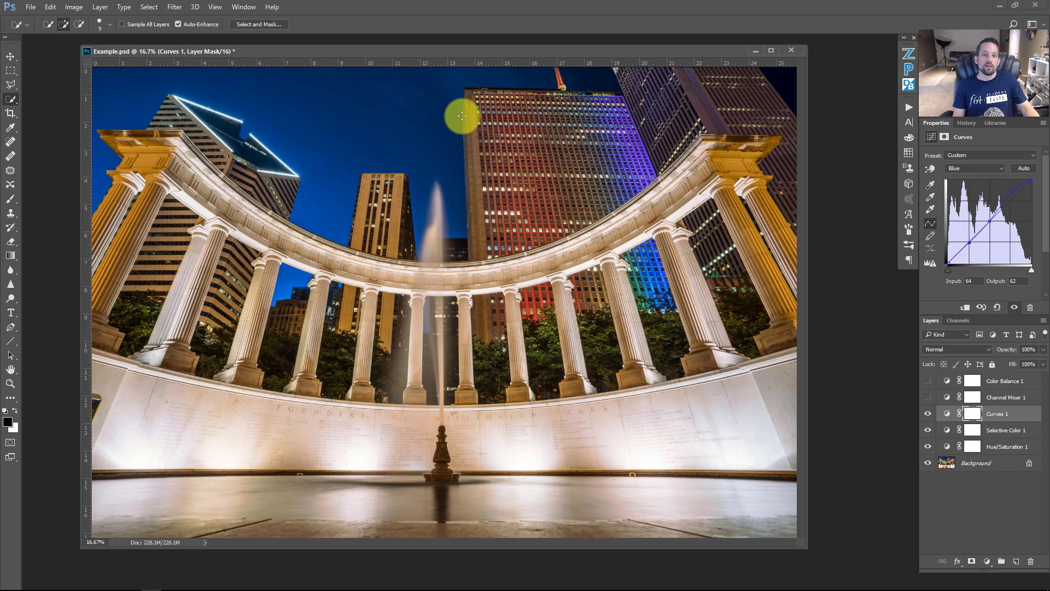
Hide the Curves 1 layer and open the adjustment settings of the Selective Color 1 layer.
left_click(928, 381)
left_click(929, 414)
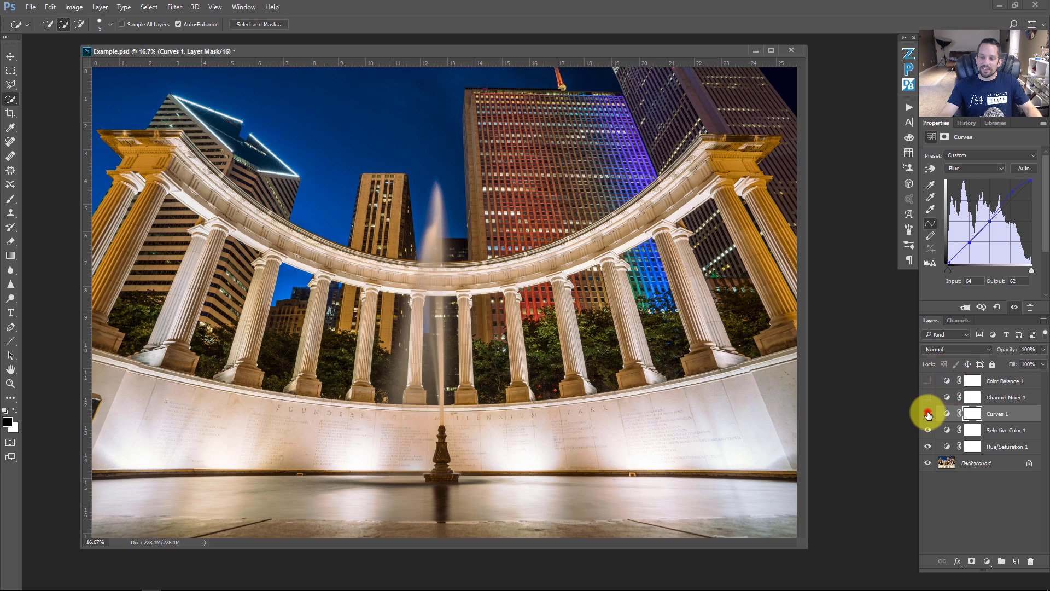
left_click(949, 435)
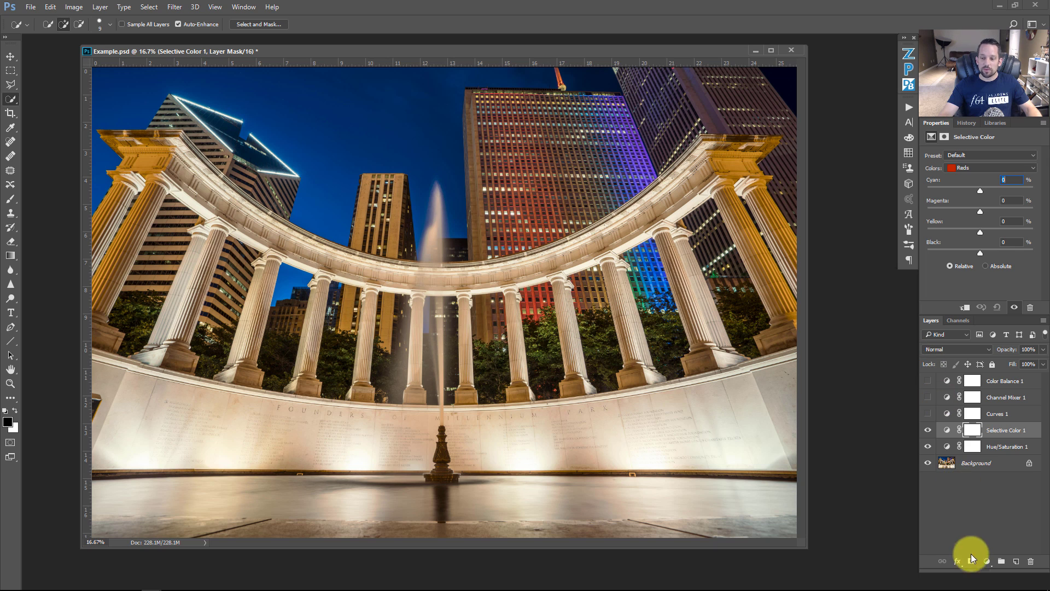
left_click(987, 562)
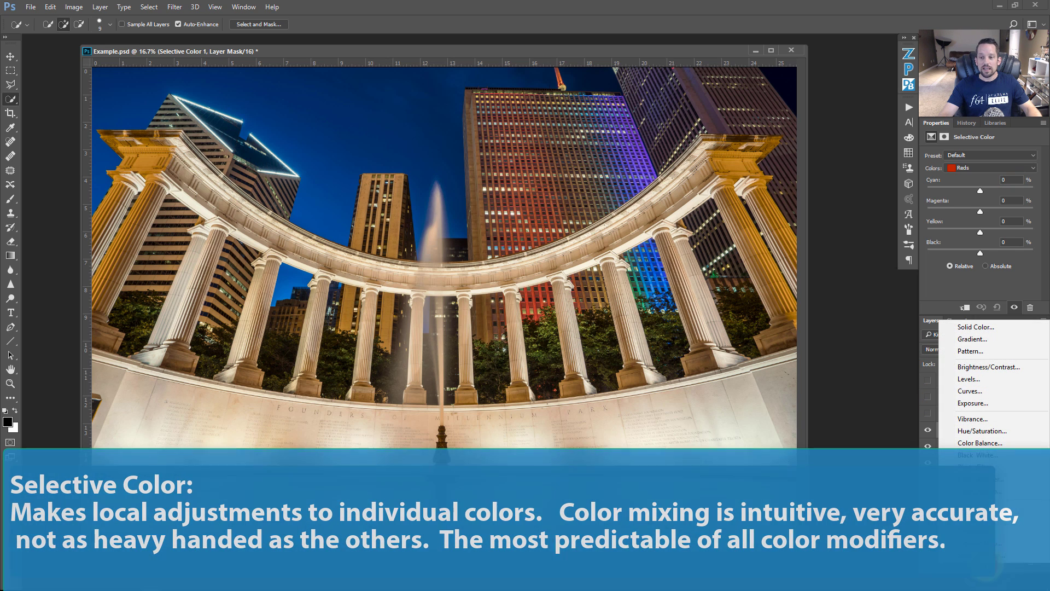
key("Escape")
left_click(996, 430)
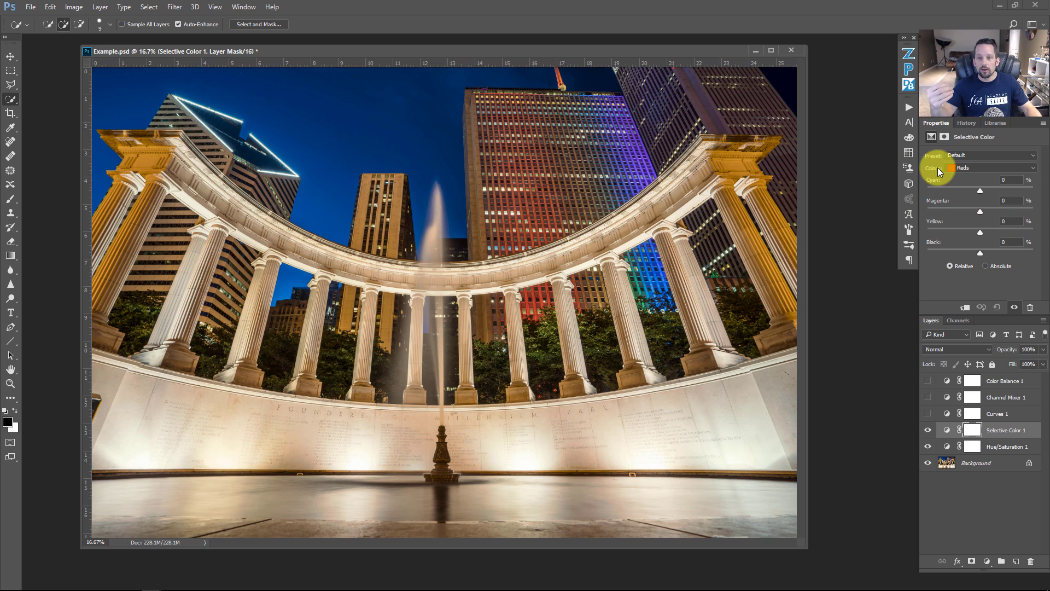
left_click(948, 430)
Target the Blues in Selective Color, test Cyan at -100%, and settle it at +32%.
left_click(963, 153)
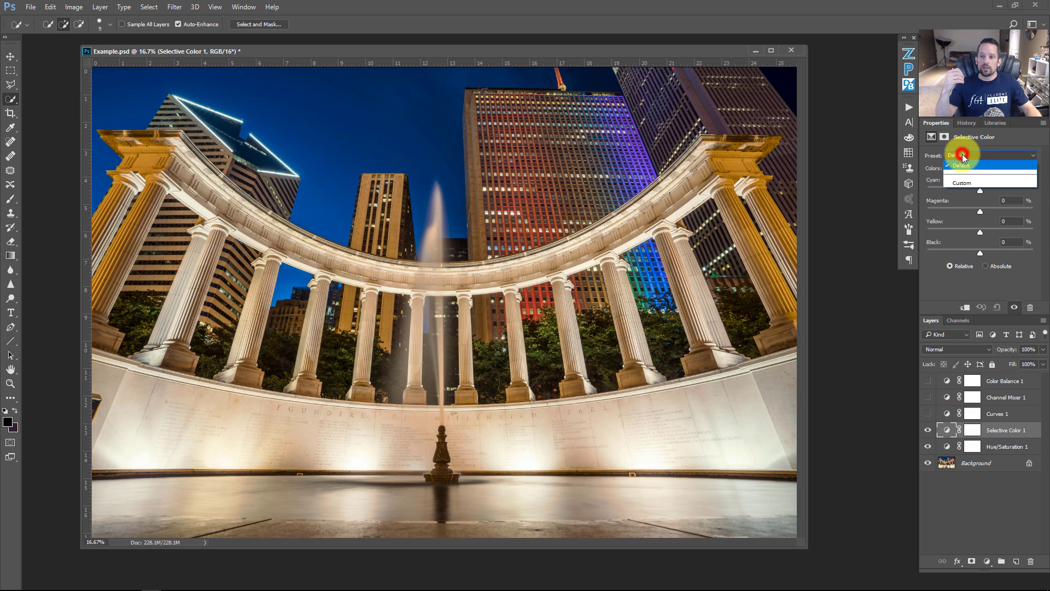
left_click(963, 155)
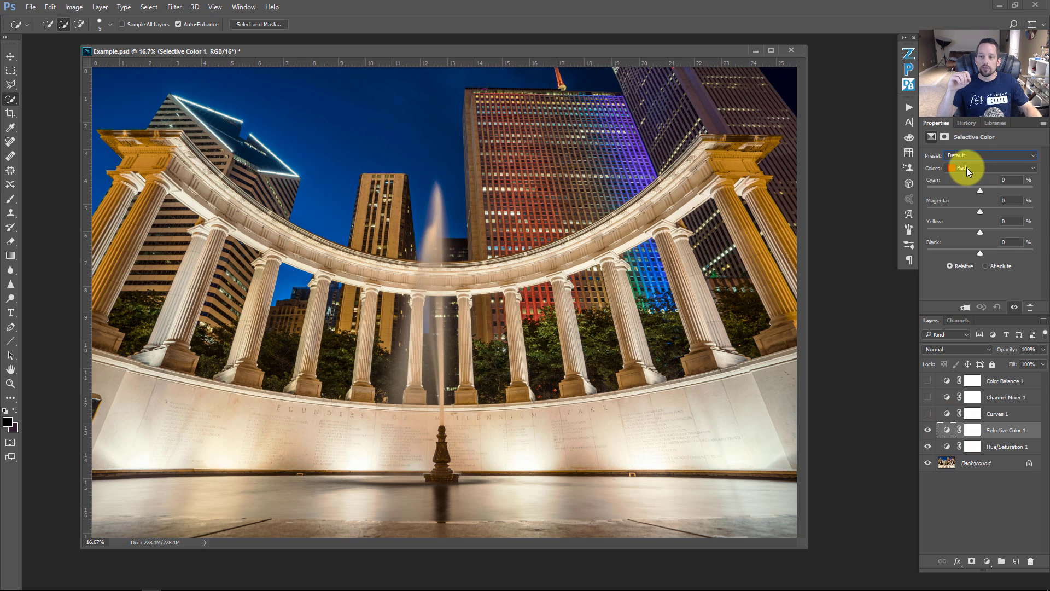
left_click(967, 167)
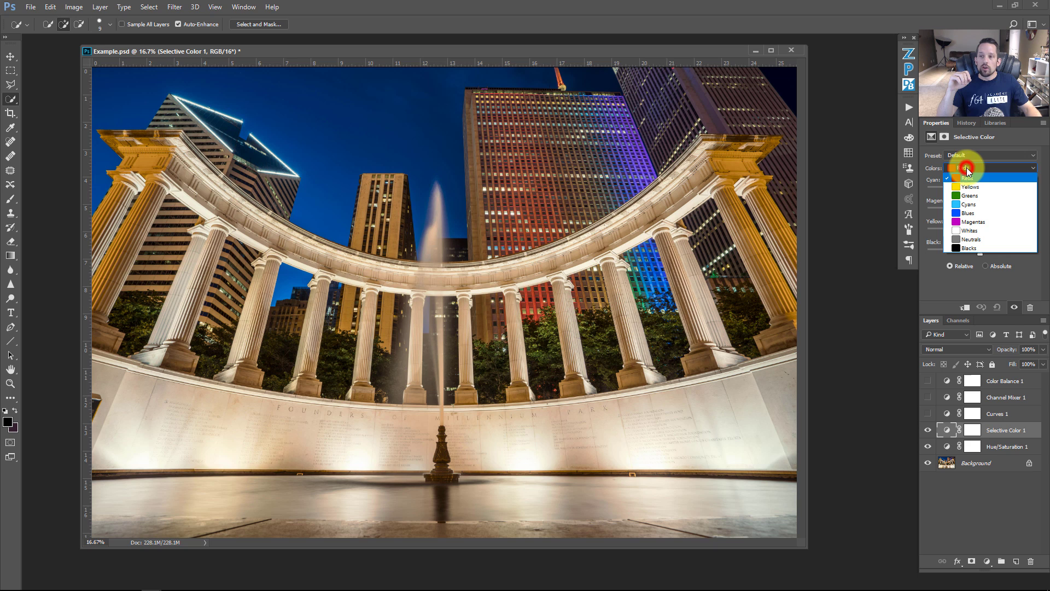
left_click(976, 213)
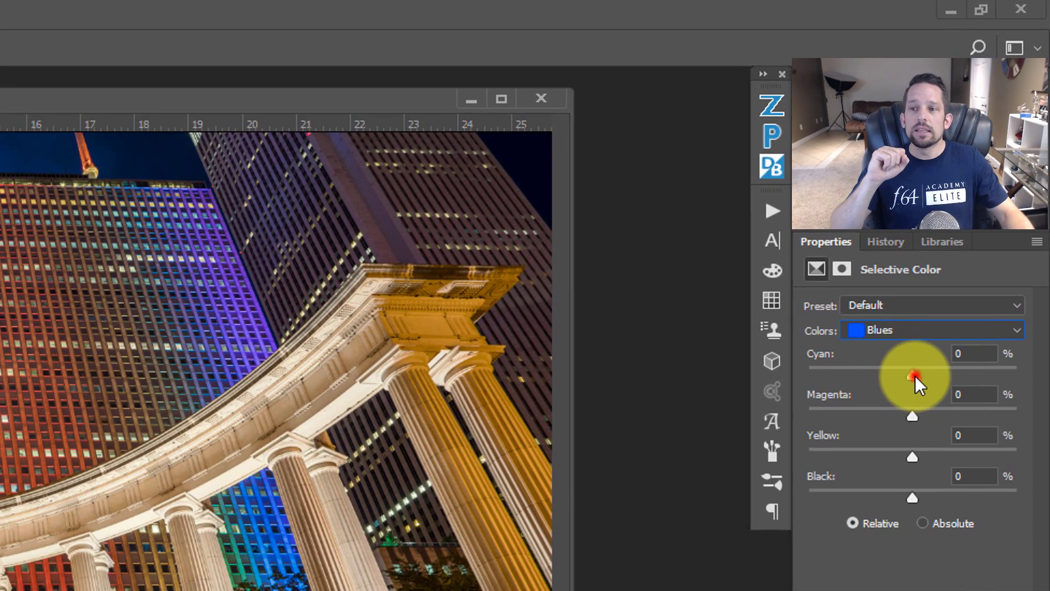
left_click_drag(912, 375, 725, 363)
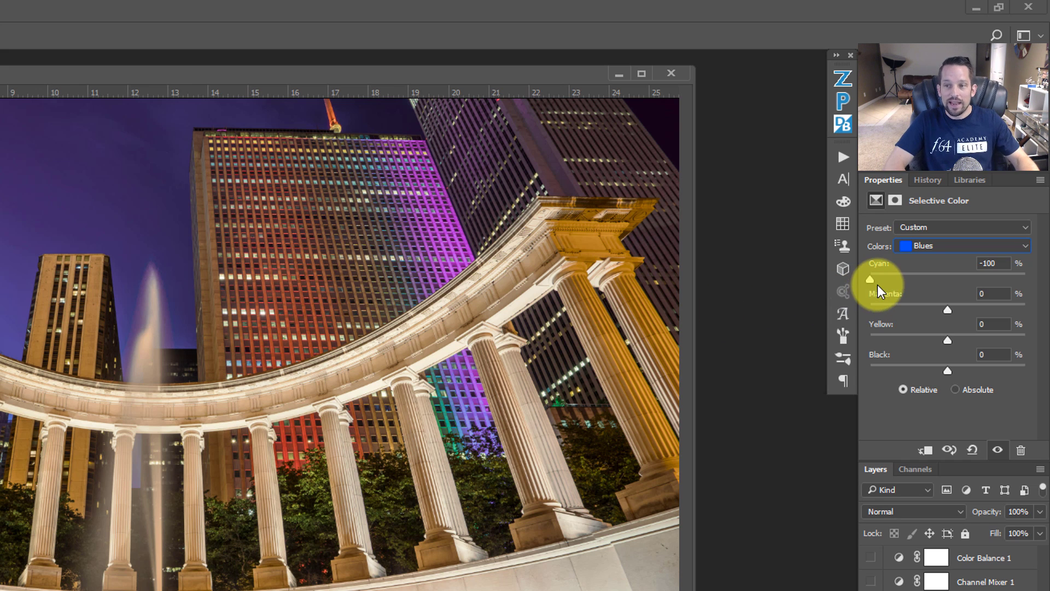
left_click(947, 274)
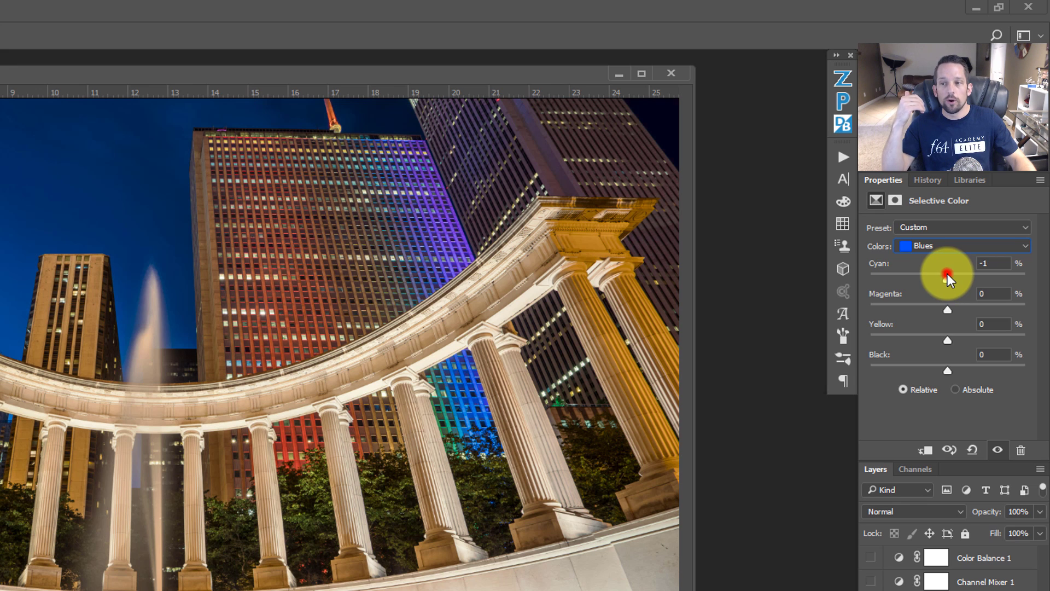
left_click_drag(948, 280, 973, 281)
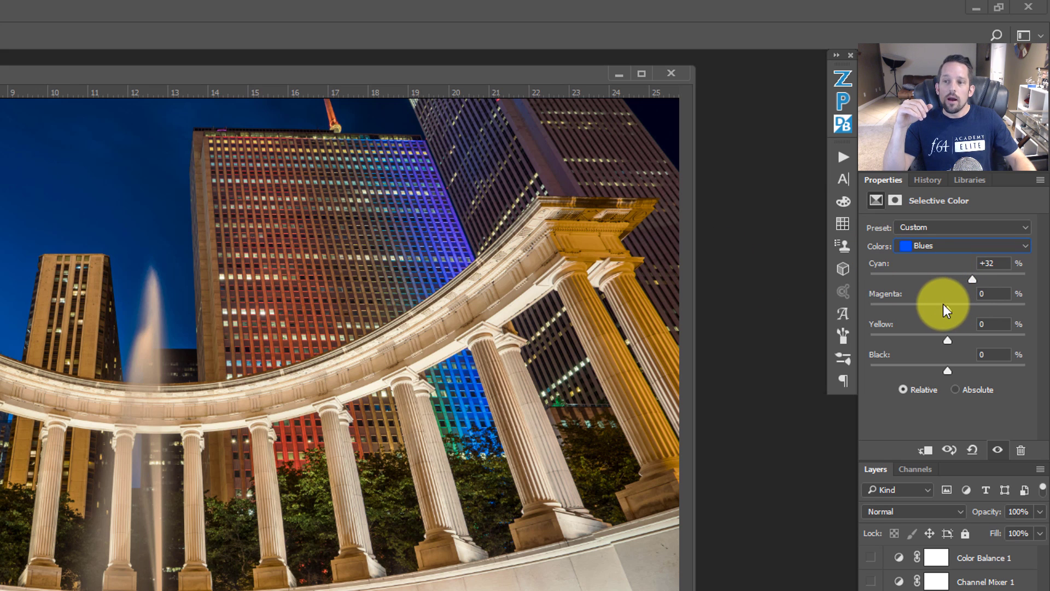
Test the Blues' Magenta at +100% and -100%, and return it to +2%.
left_click_drag(946, 307, 1032, 301)
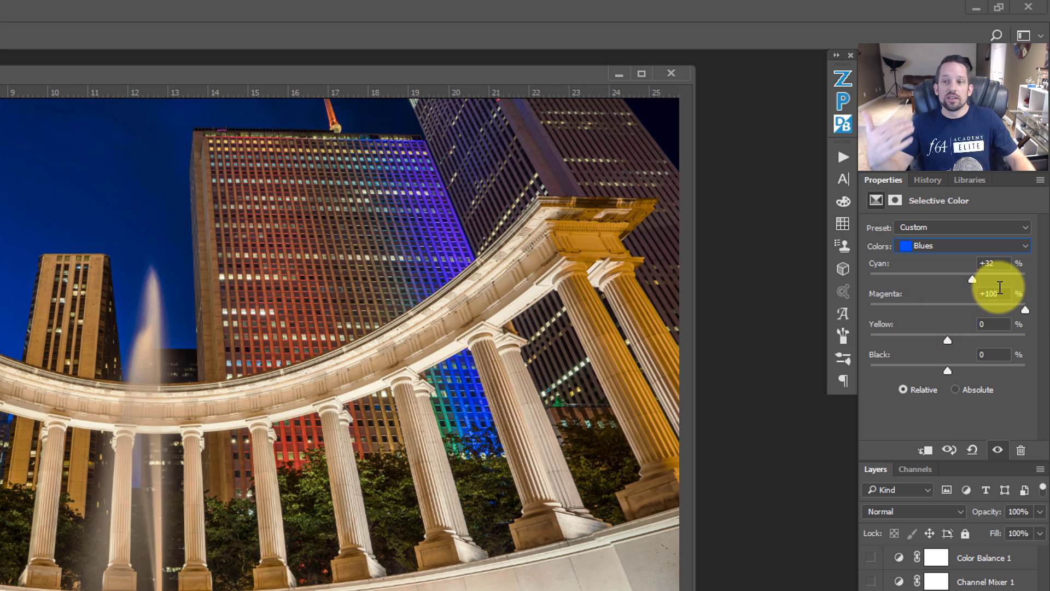
left_click_drag(1027, 310, 837, 307)
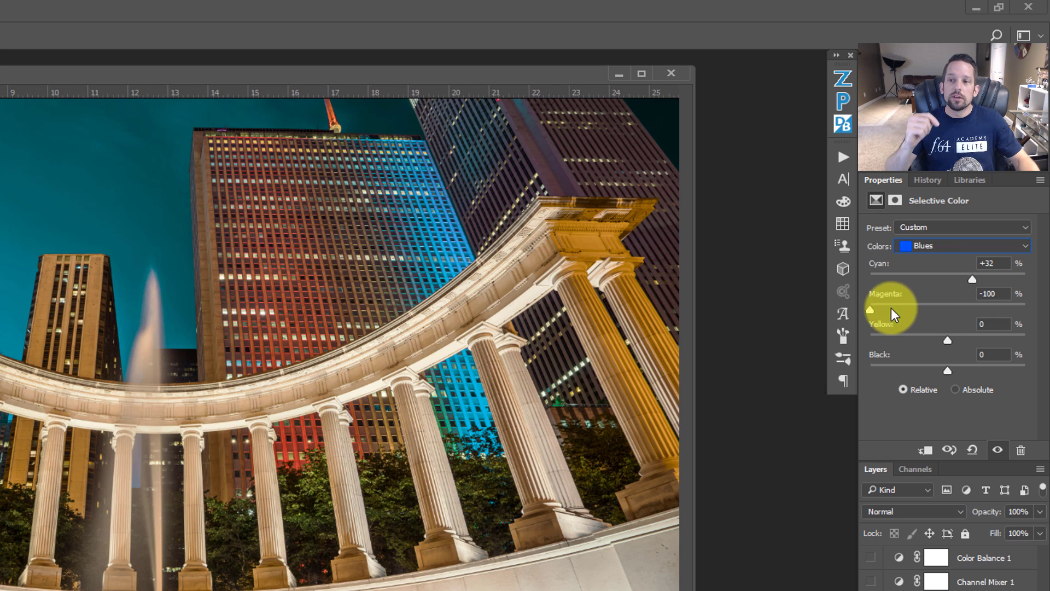
mouse_move(879, 310)
left_mouse_down()
mouse_move(944, 314)
mouse_move(869, 300)
left_mouse_up()
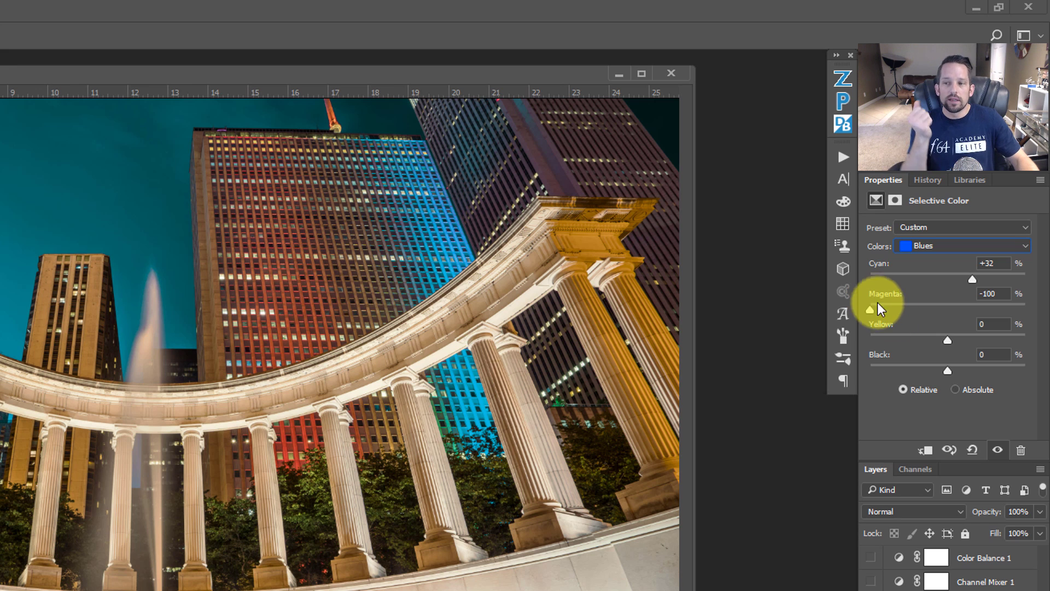
left_click(947, 305)
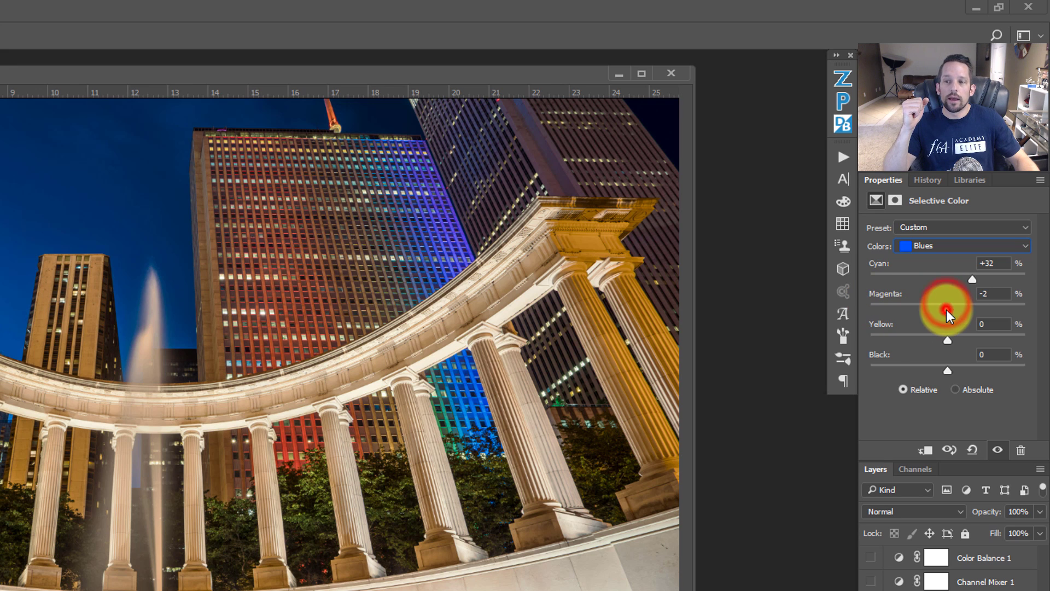
Test the Blues' Yellow at +100% and -100%, and settle it at about -39%.
left_click_drag(948, 340, 1027, 340)
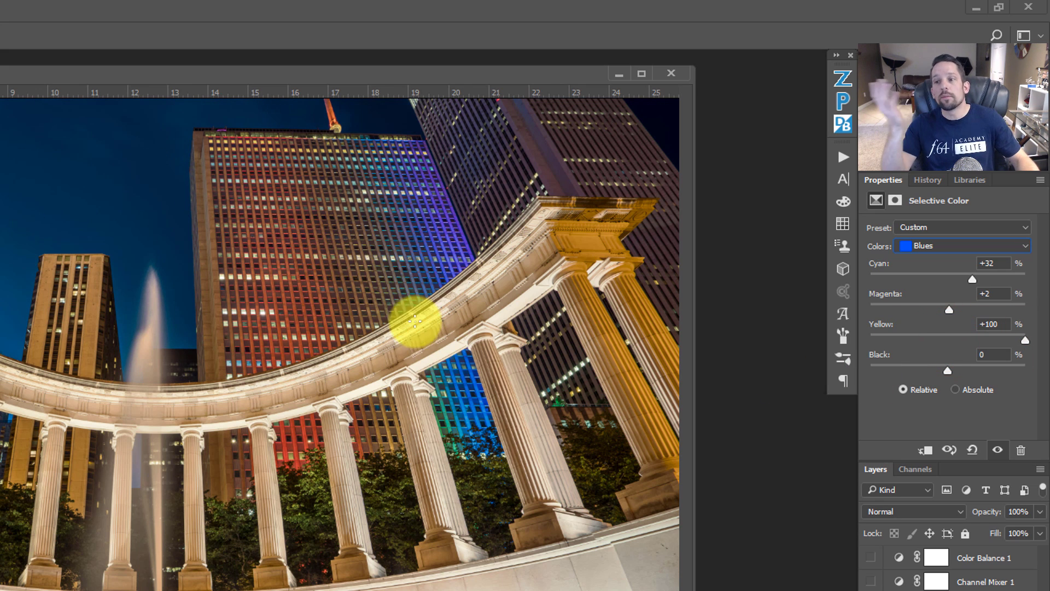
left_click_drag(1023, 341, 854, 356)
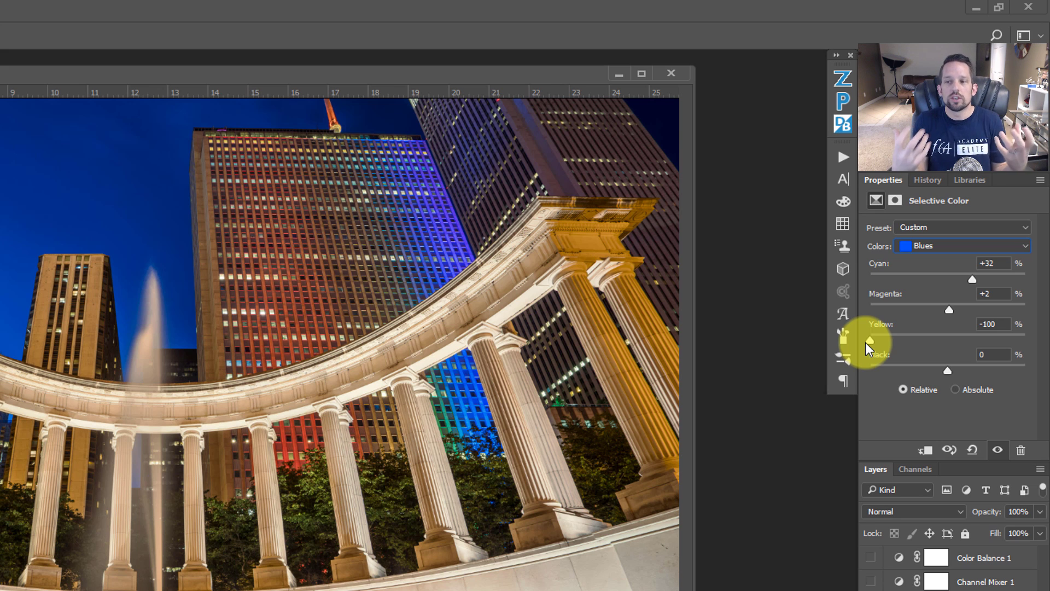
left_click(918, 335)
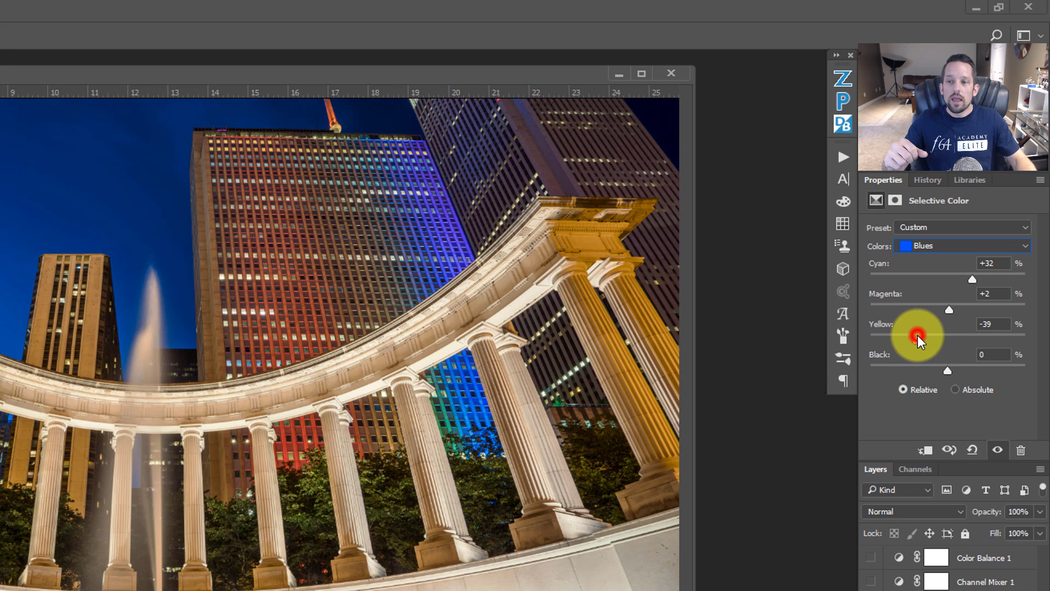
For the Yellows, set Yellow to -43%, Magenta to -23% and Cyan to +25%.
left_click(940, 247)
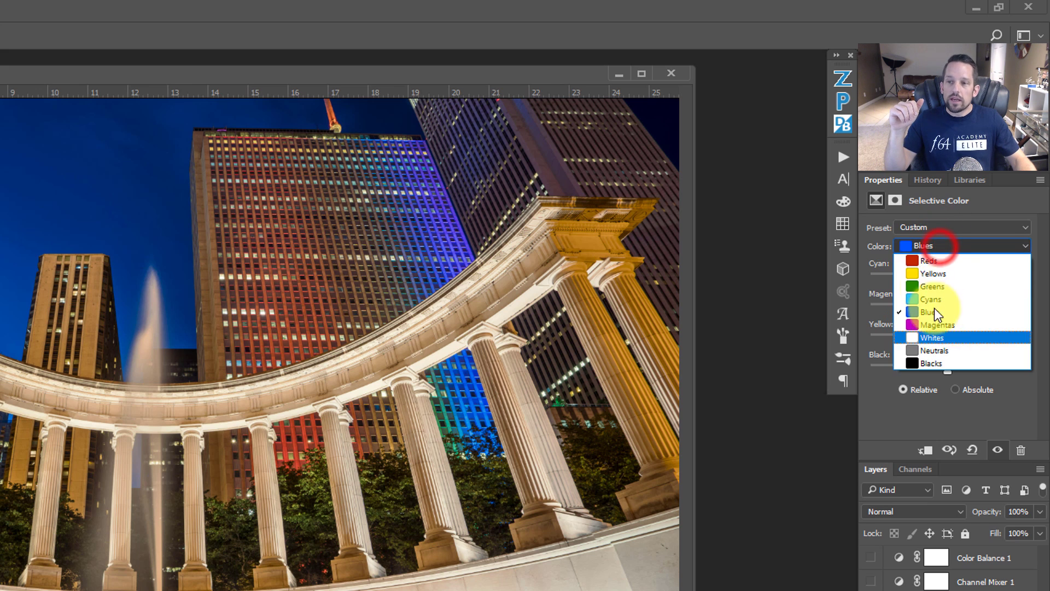
left_click(926, 273)
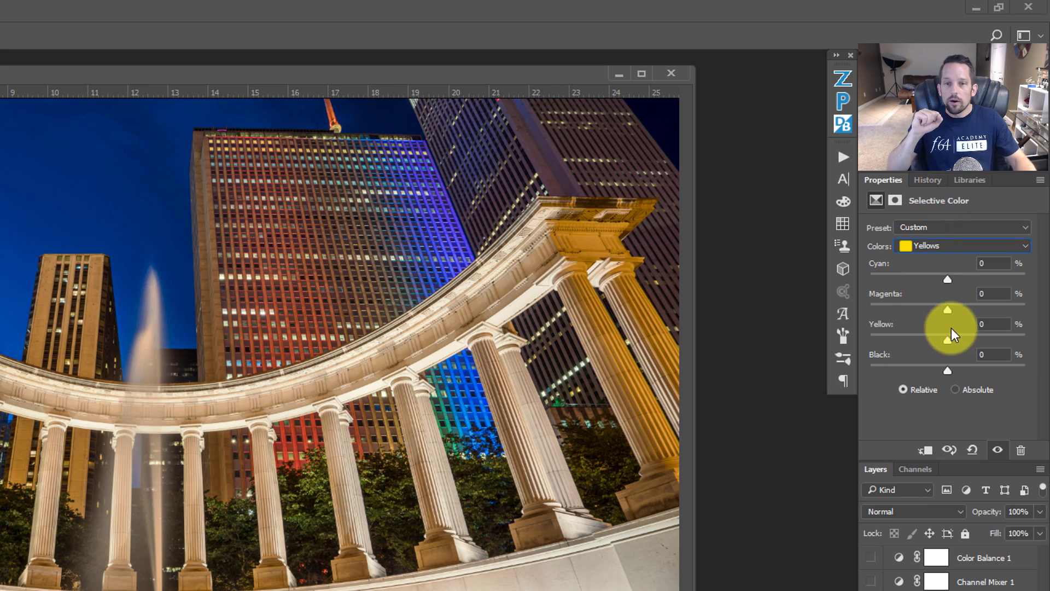
left_click_drag(948, 339, 1046, 325)
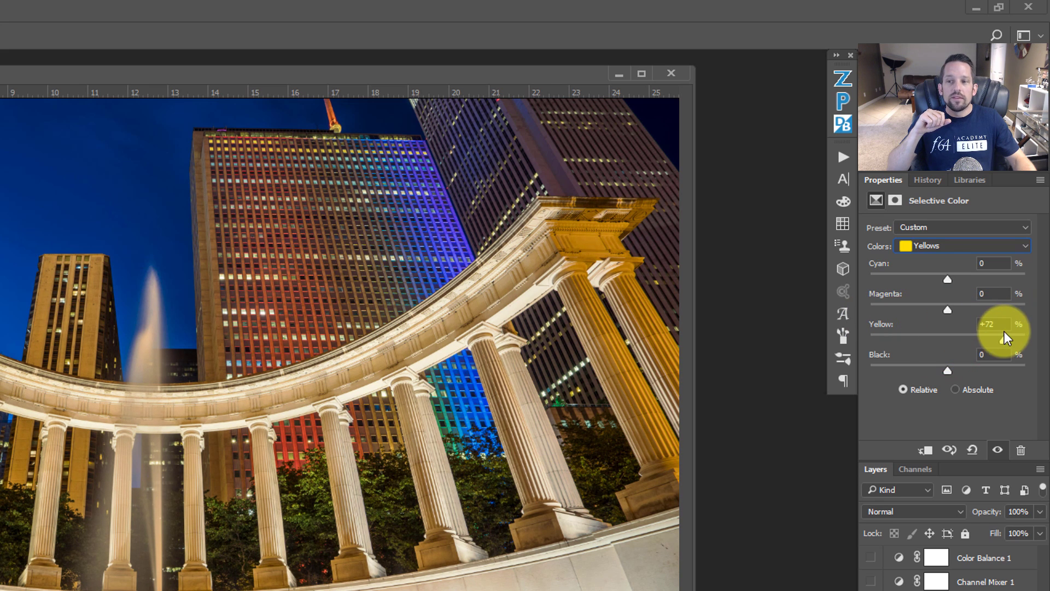
mouse_move(922, 340)
left_mouse_down()
mouse_move(910, 340)
mouse_move(918, 332)
left_mouse_up()
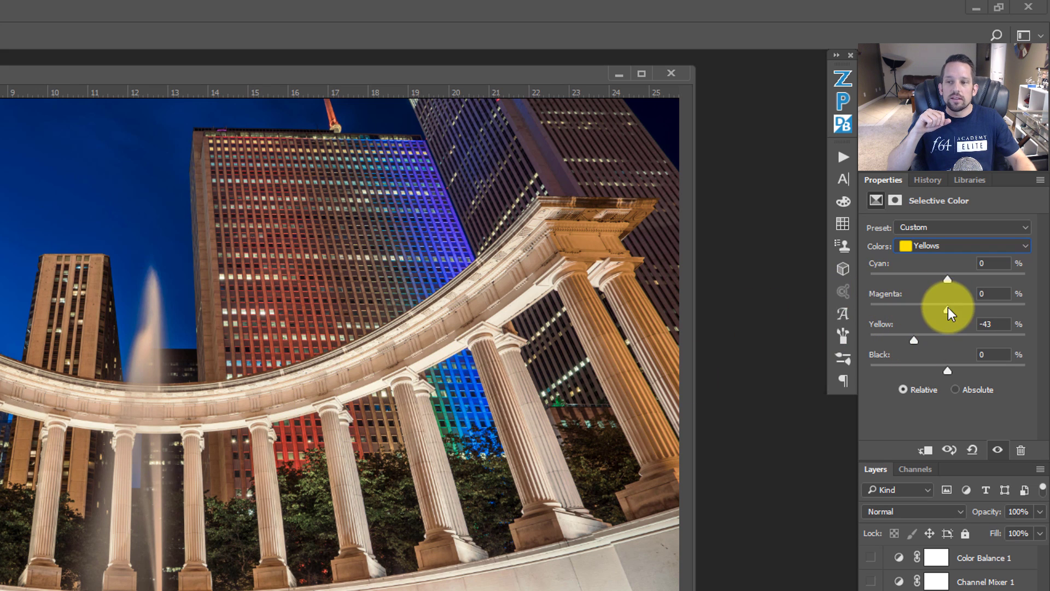
left_click_drag(948, 307, 927, 309)
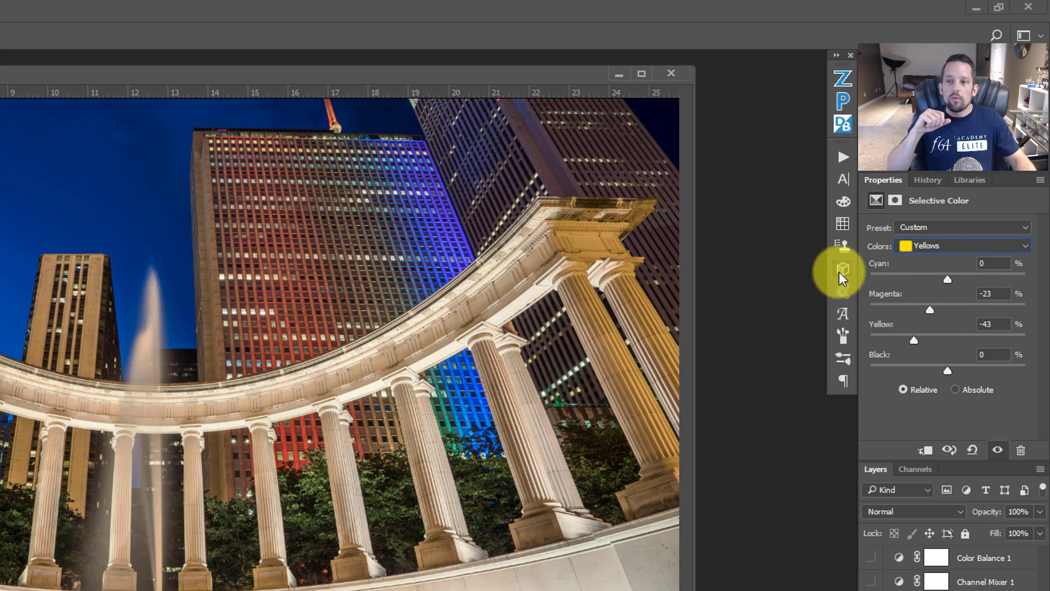
mouse_move(953, 278)
left_mouse_down()
mouse_move(977, 281)
mouse_move(967, 278)
left_mouse_up()
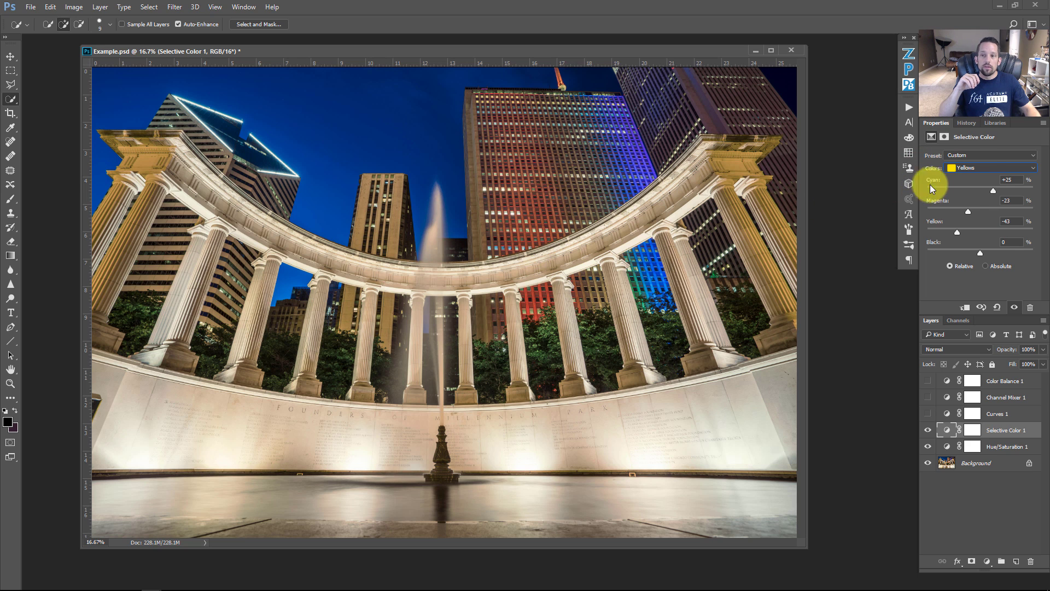
For the Reds, set Magenta to +46% and Yellow to +15%, test Cyan at +100%, and settle it at -53%.
left_click(990, 170)
left_click(979, 176)
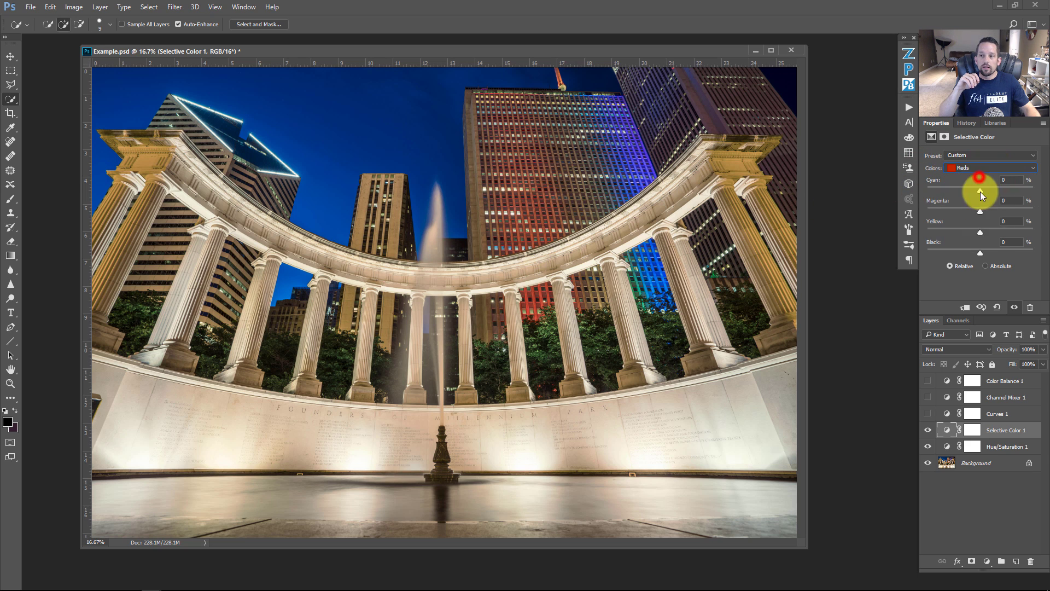
left_click_drag(982, 190, 999, 190)
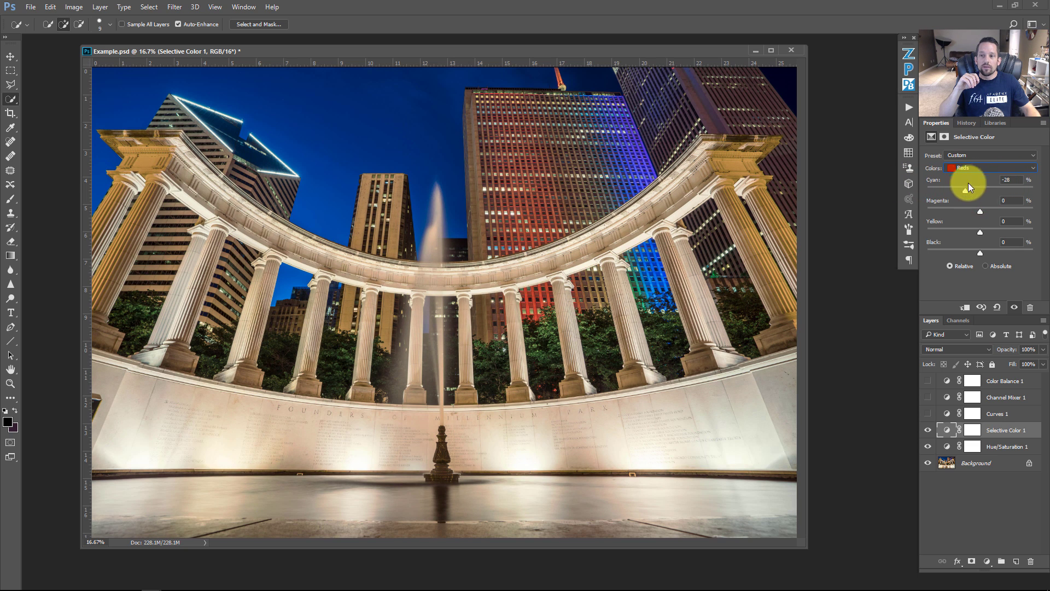
left_click_drag(980, 212, 999, 228)
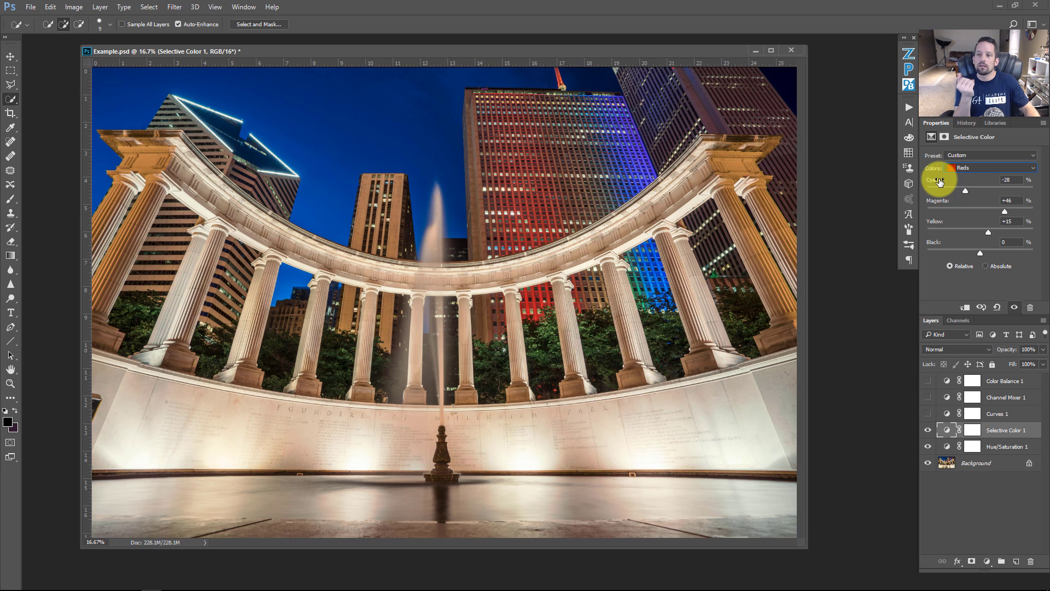
left_click_drag(966, 191, 1042, 185)
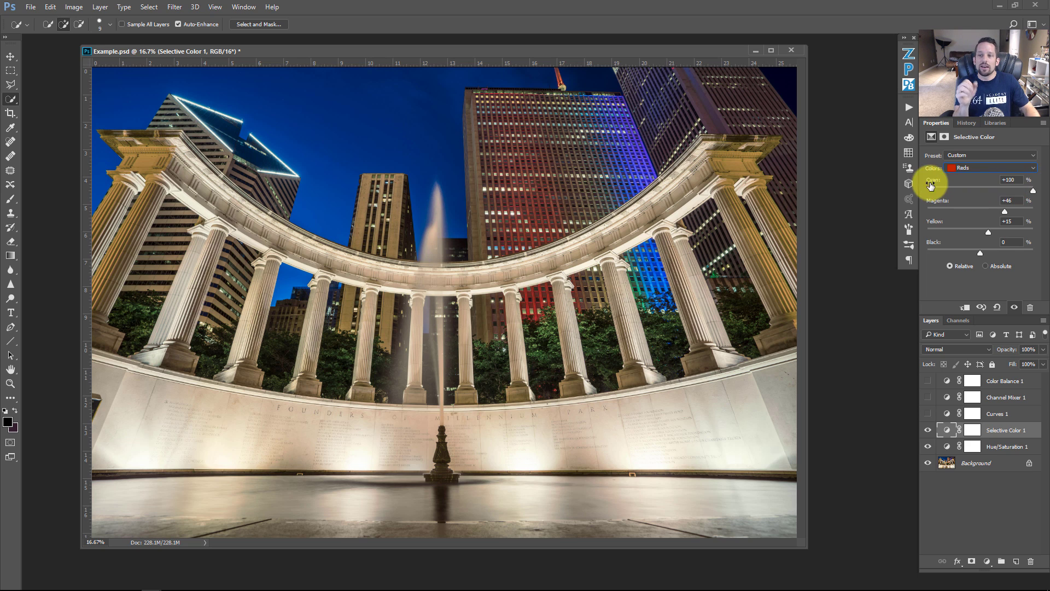
left_click_drag(1033, 190, 953, 197)
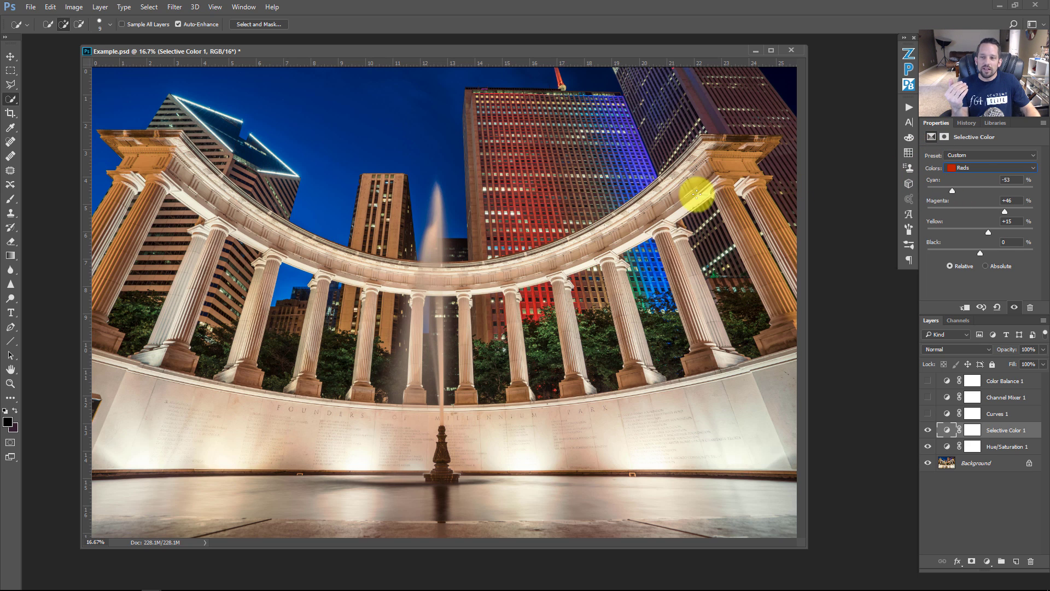
Hide the Selective Color 1 layer and open the settings of the Hue/Saturation 1 adjustment.
left_click(972, 169)
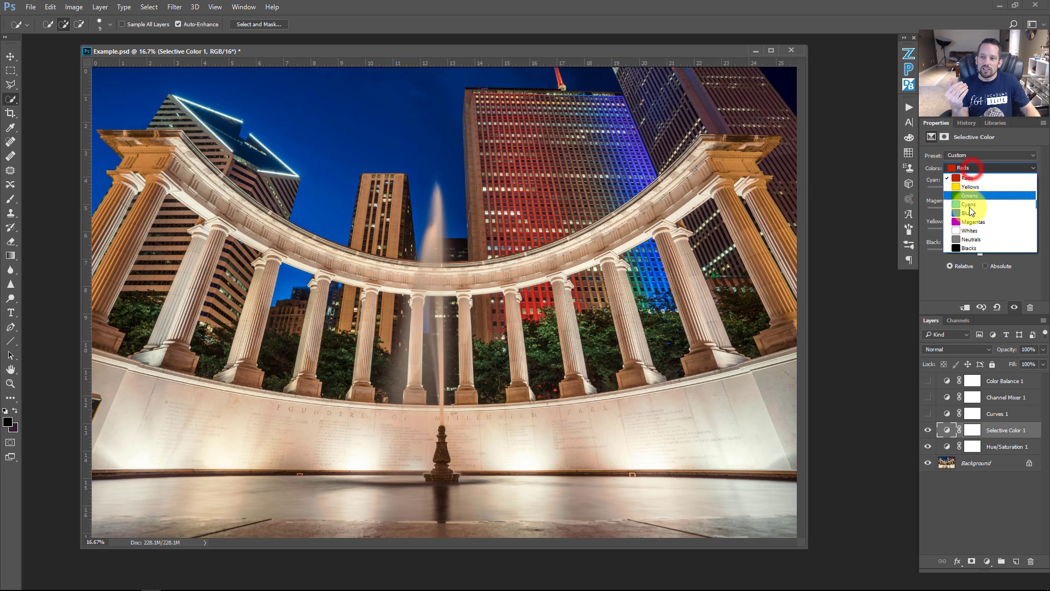
left_click(931, 153)
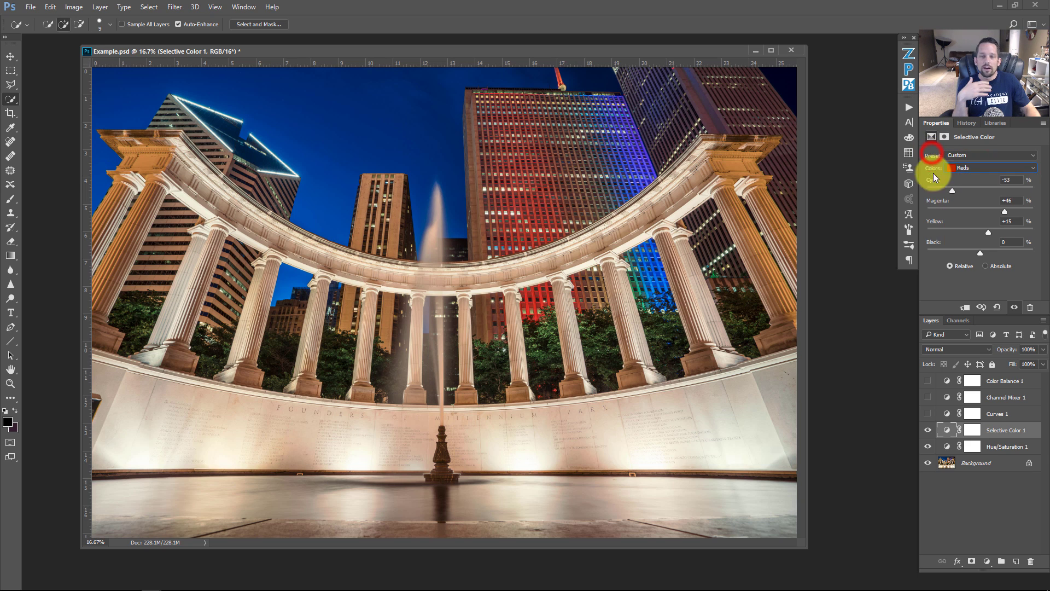
left_click(928, 431)
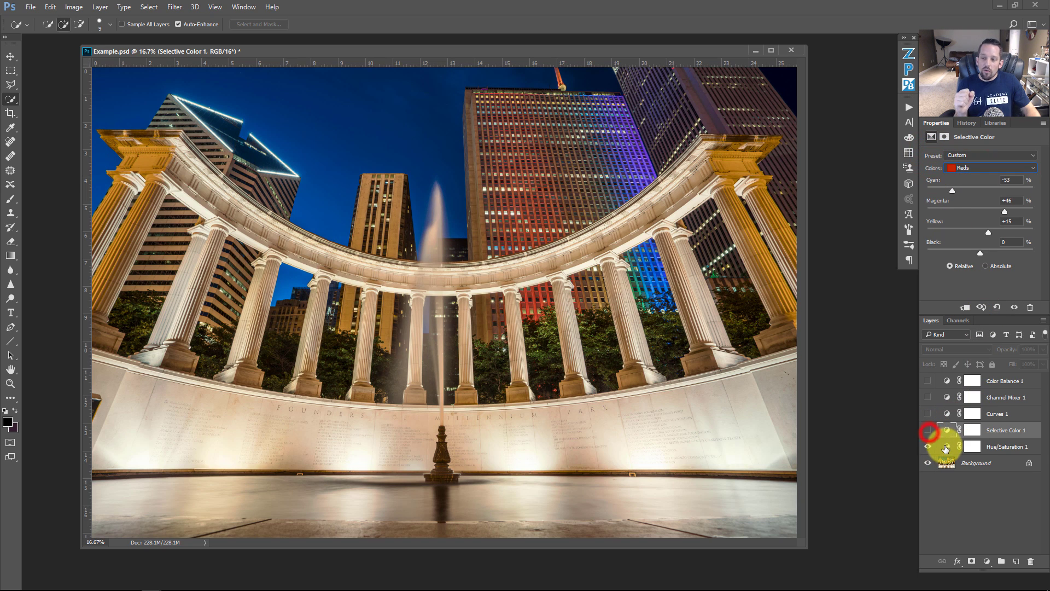
left_click(946, 448)
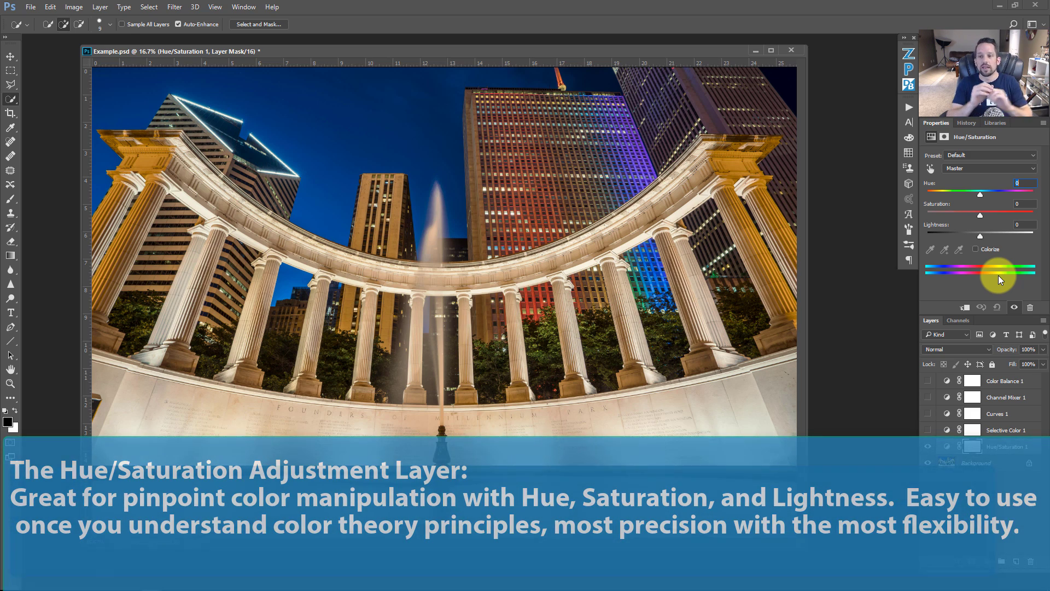
left_click(962, 170)
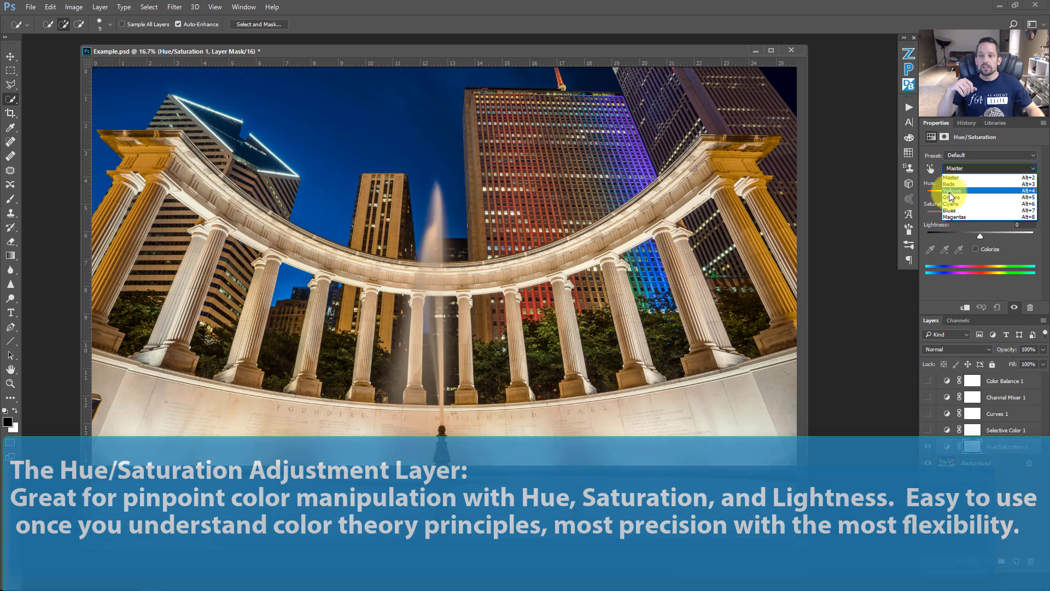
left_click(937, 183)
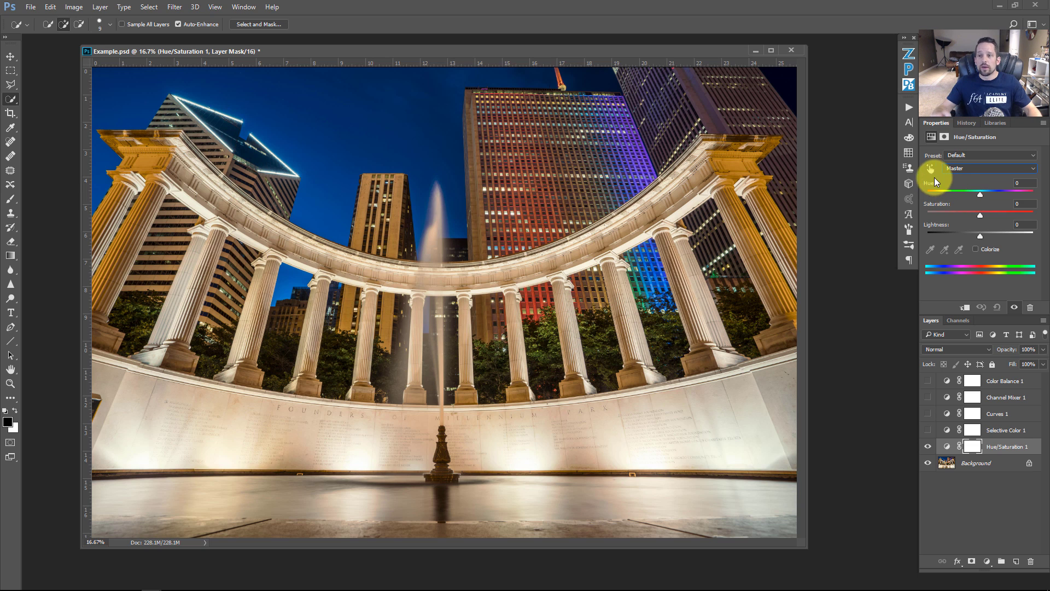
left_click(960, 168)
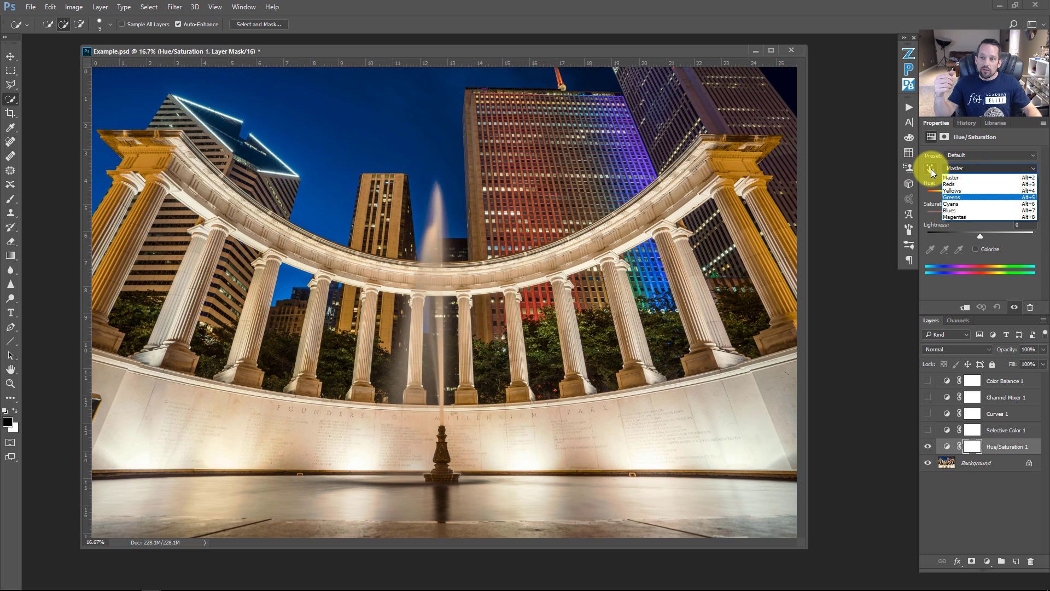
left_click(931, 170)
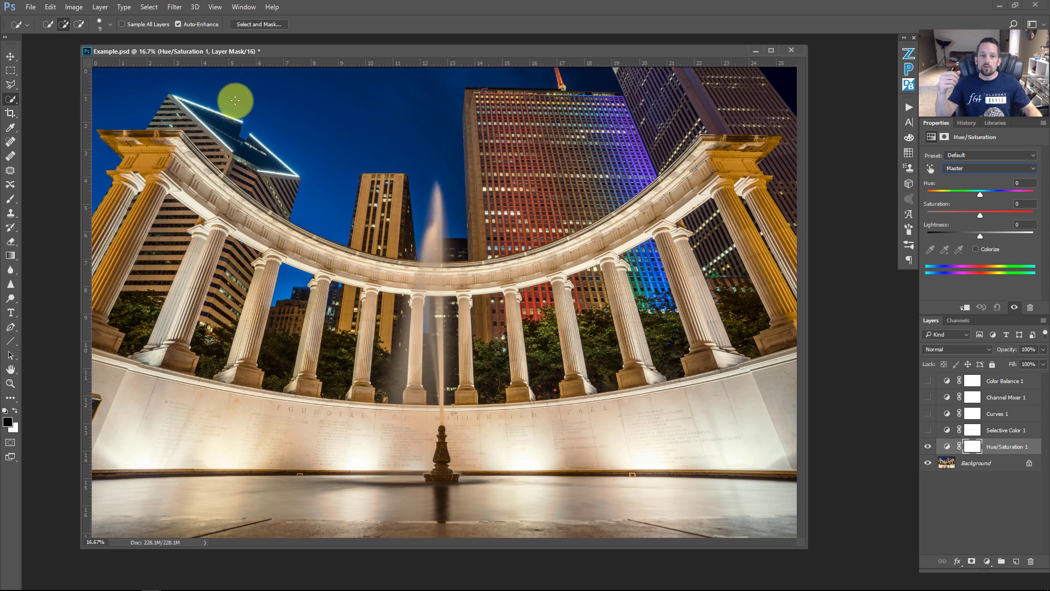
Using the on-image adjustment tool, sample the sky, the blue-green area between the columns and the golden column top, and return to the sky's Blues.
left_click(930, 169)
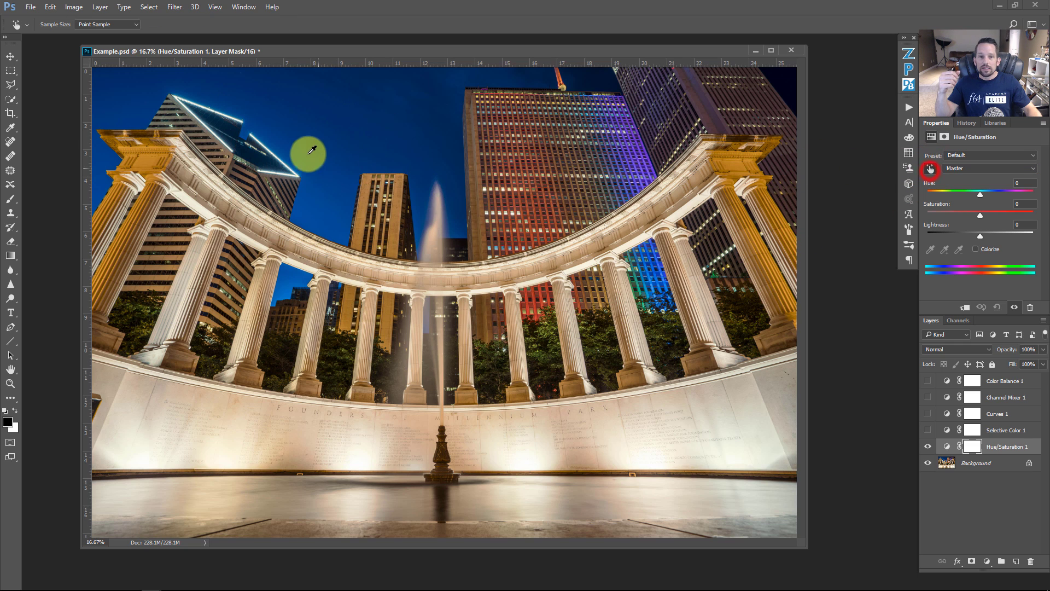
left_click(337, 142)
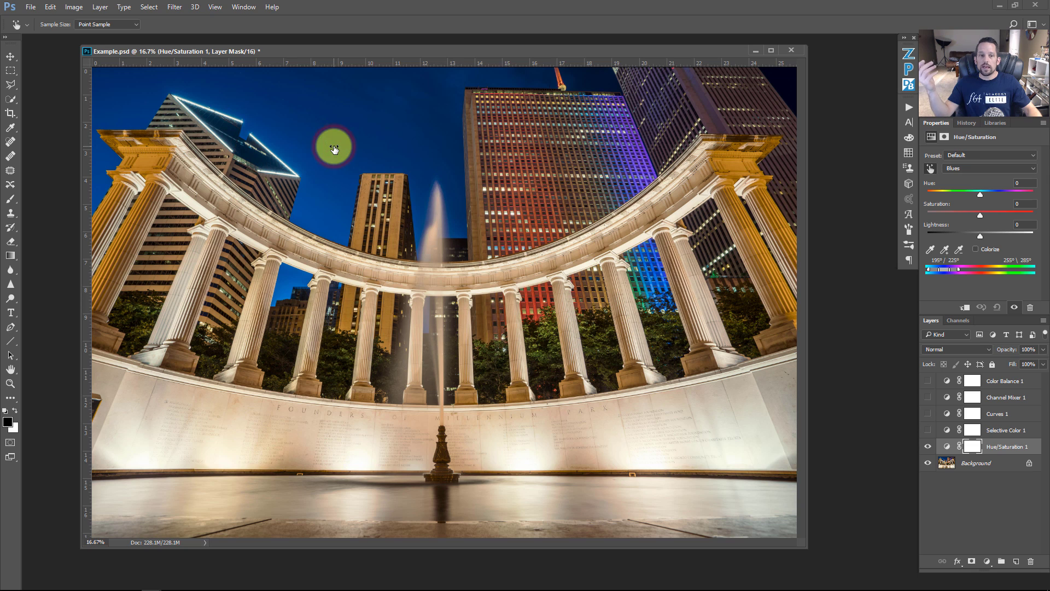
left_click(648, 283)
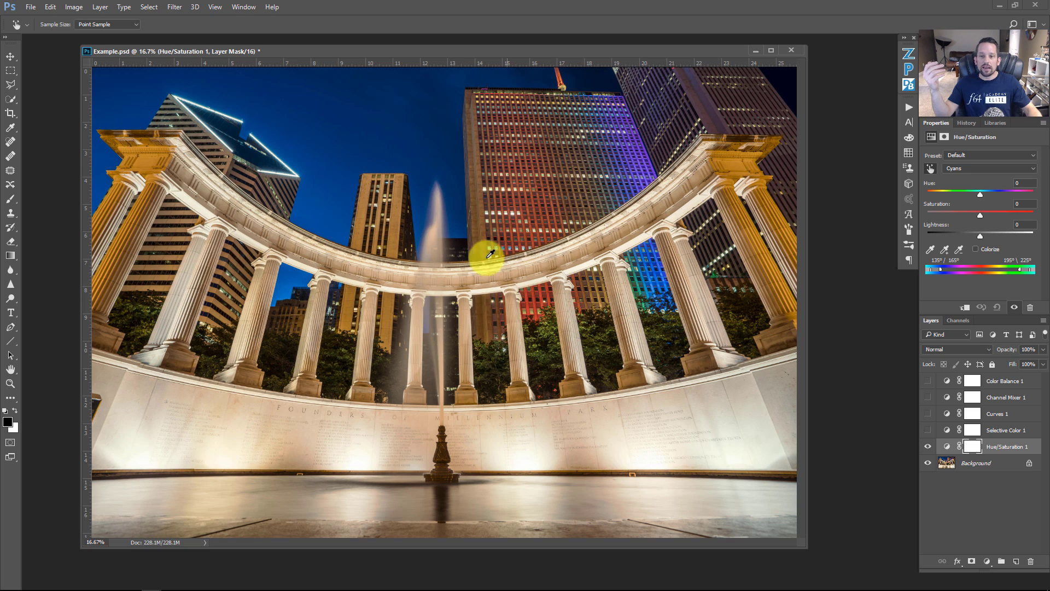
left_click(737, 160)
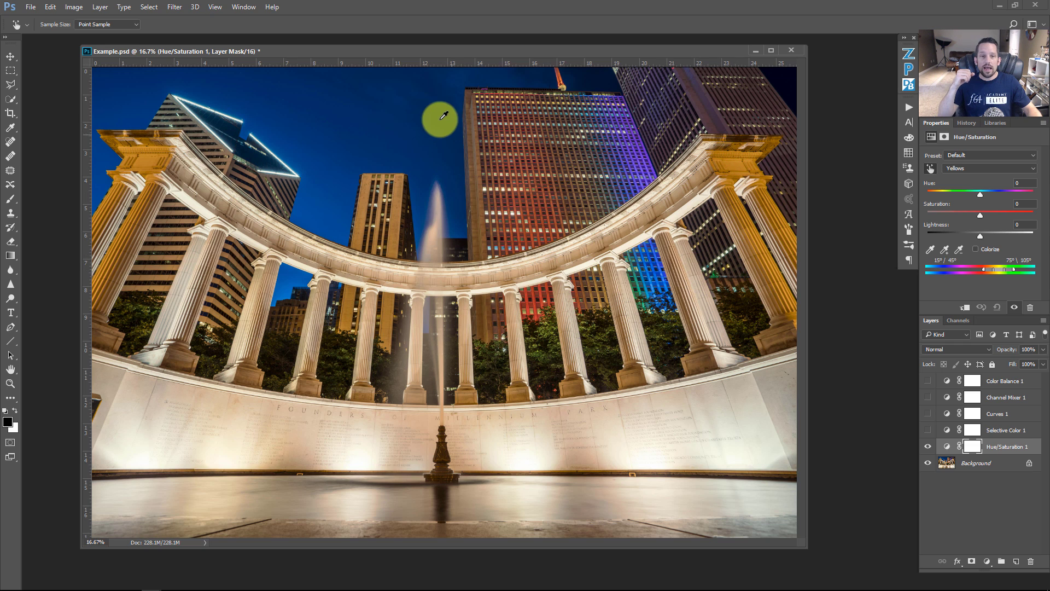
left_click(380, 119)
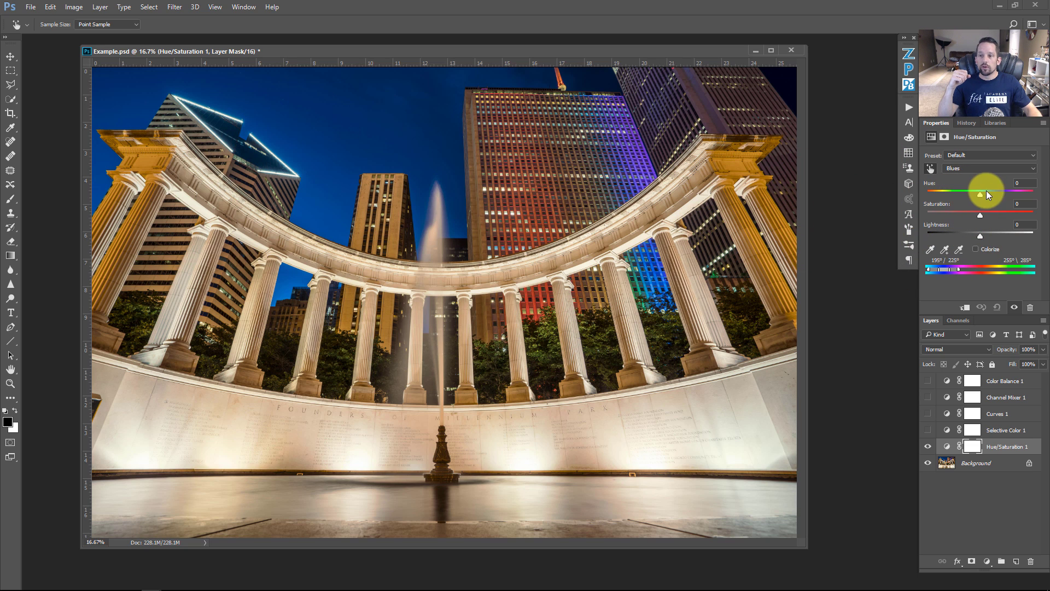
Test the Blues' Hue up to +36, settle it at +27, and set Saturation to +37 and Lightness to -13.
left_click_drag(980, 195, 982, 194)
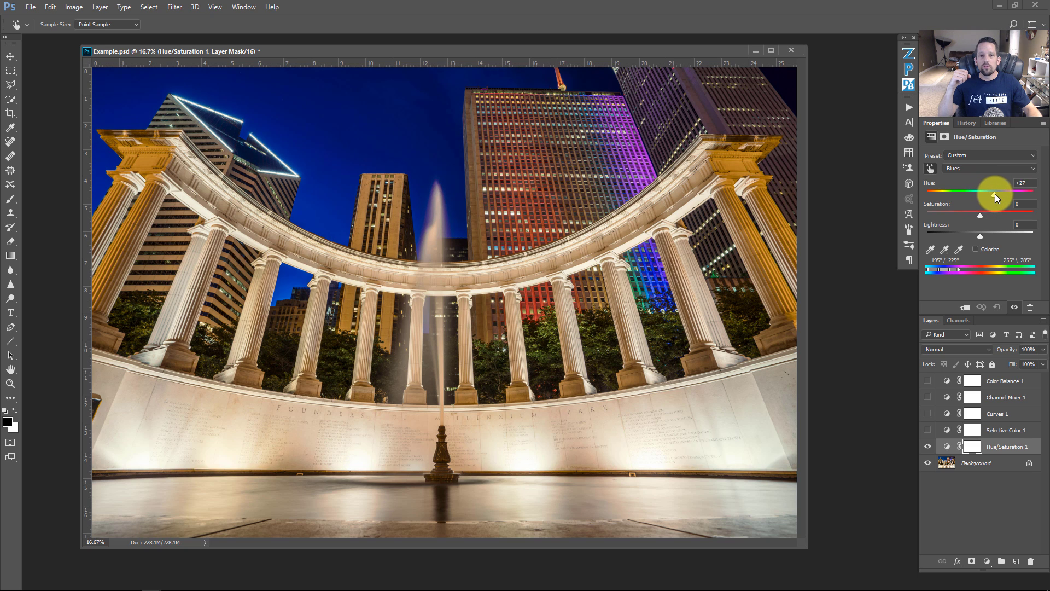
left_click_drag(1001, 195, 999, 192)
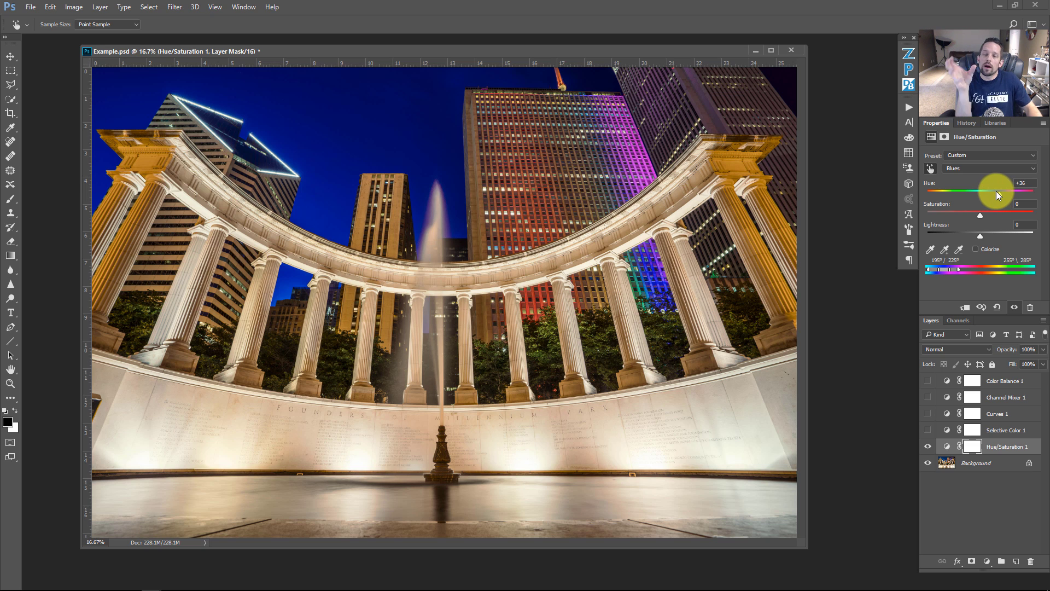
left_click_drag(998, 191, 994, 193)
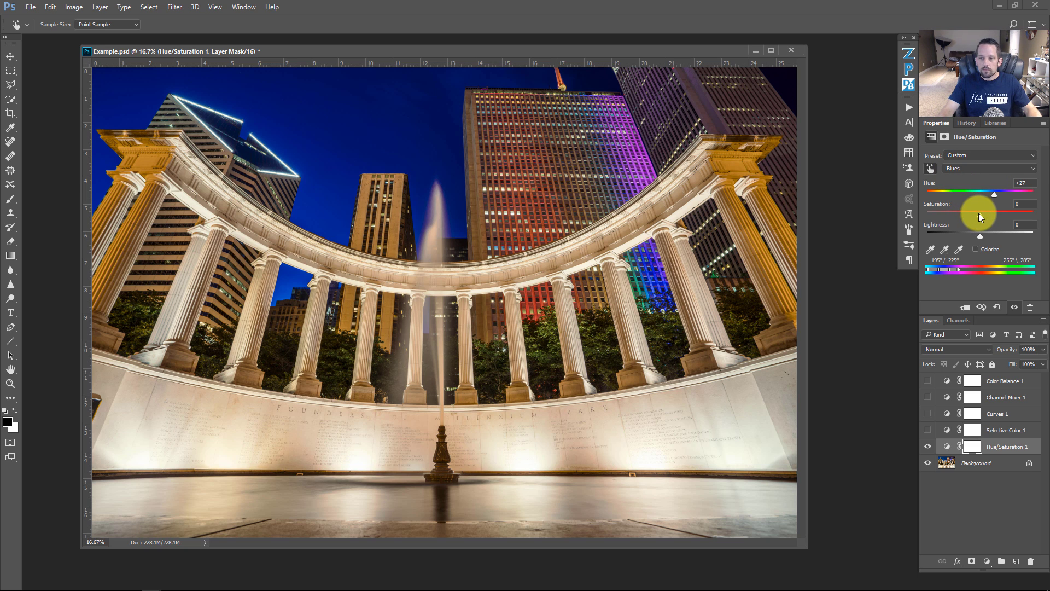
mouse_move(979, 212)
left_mouse_down()
mouse_move(1028, 210)
mouse_move(980, 208)
mouse_move(1003, 209)
mouse_move(981, 237)
mouse_move(1011, 234)
mouse_move(932, 230)
mouse_move(990, 224)
mouse_move(960, 228)
mouse_move(974, 231)
left_mouse_up()
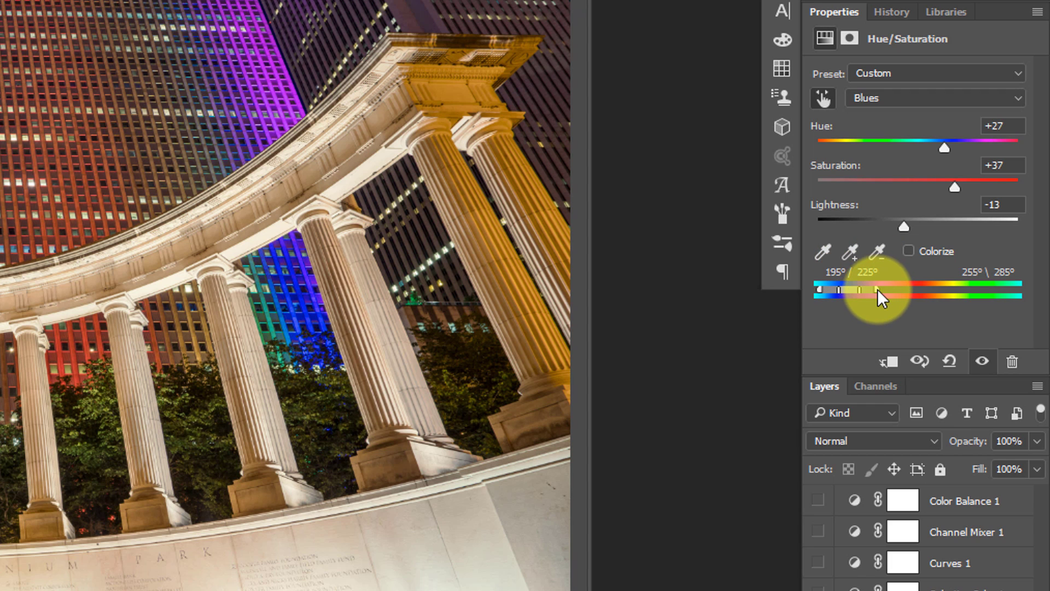
Test extending the Blues' outer falloff to 26° and 125°, and narrow the range to 195°/239° and 245°\282°.
left_click_drag(877, 290, 935, 288)
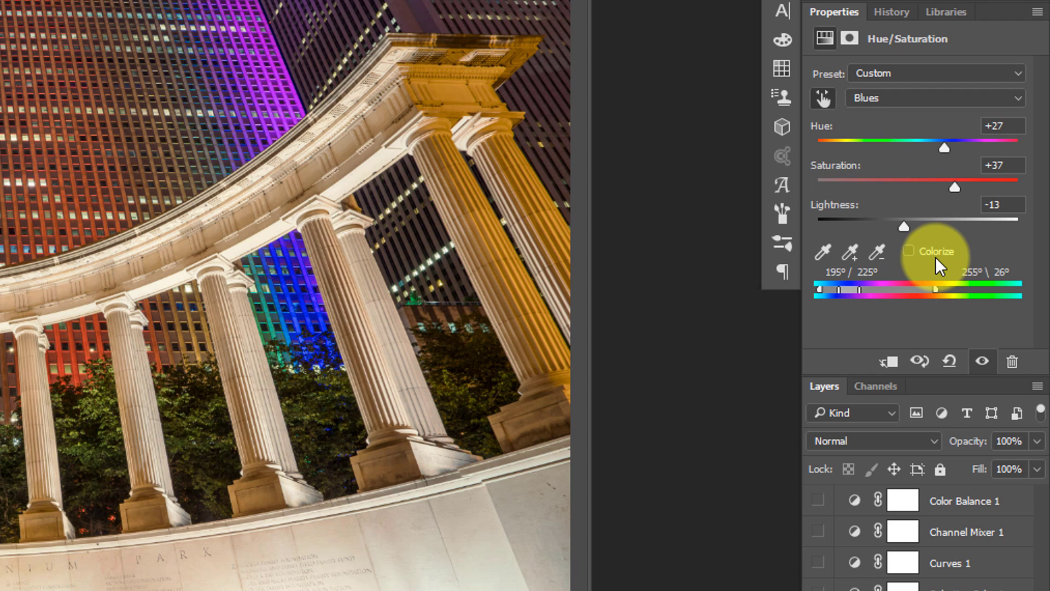
left_click_drag(934, 290, 992, 290)
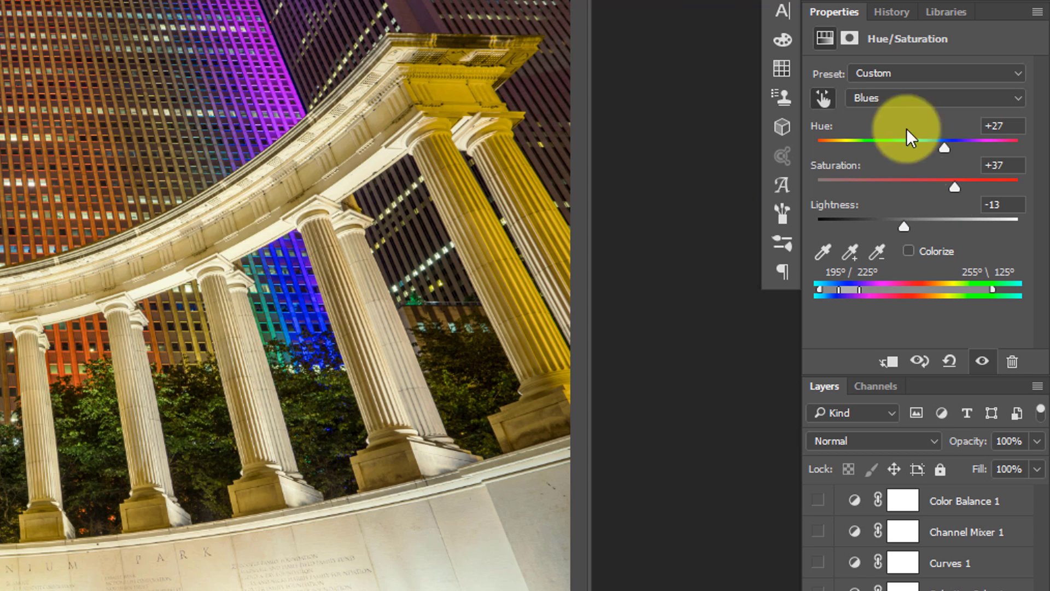
left_click_drag(992, 286, 853, 290)
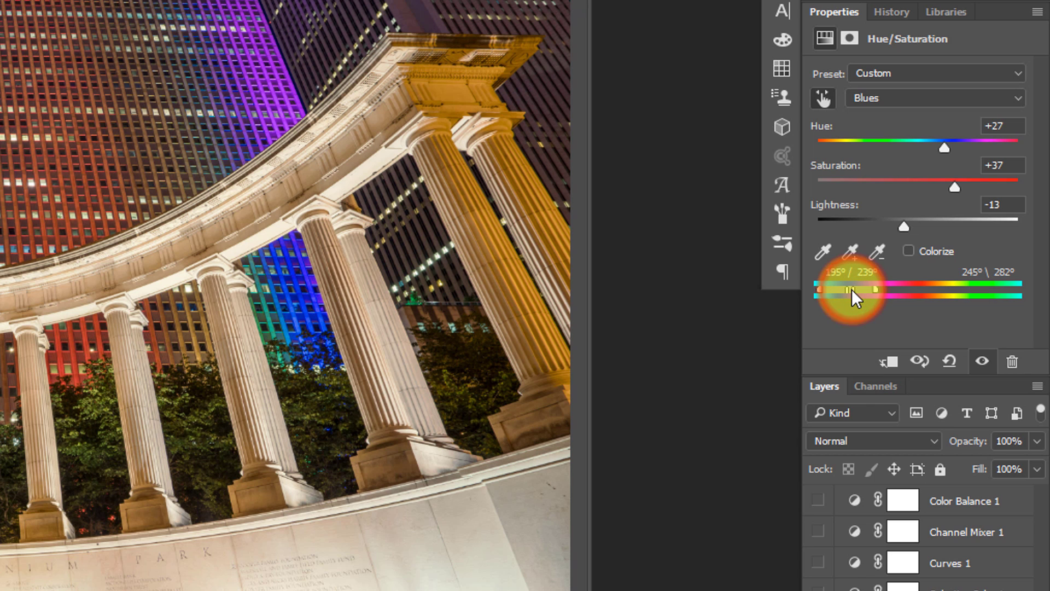
Shift the whole Blues range to 259°/304° and 311°\347°, and move it back over blue with its core at 241° to 248°.
left_click_drag(851, 289, 889, 290)
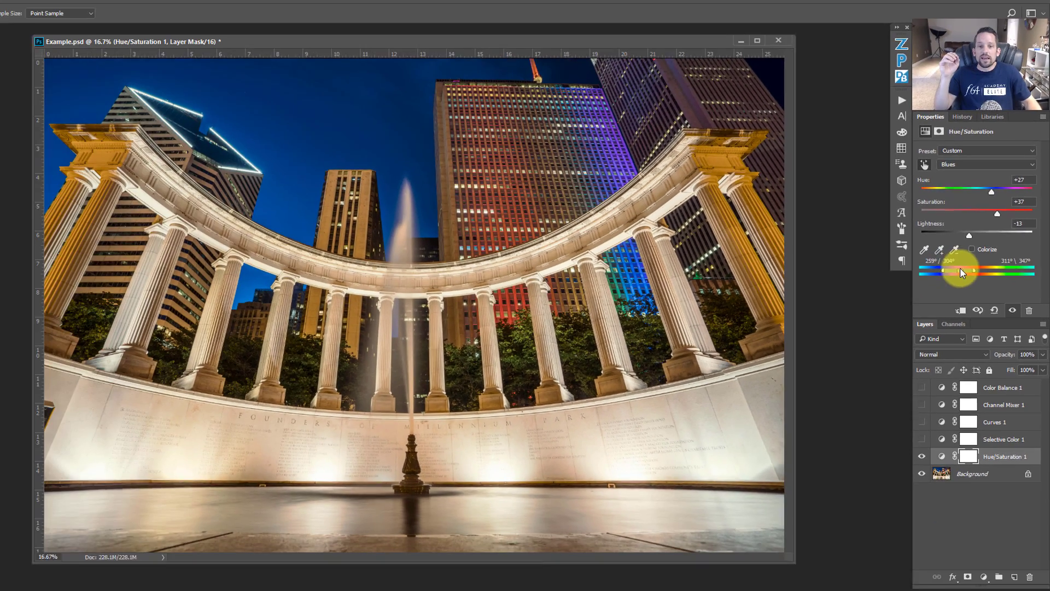
left_click_drag(963, 272, 945, 264)
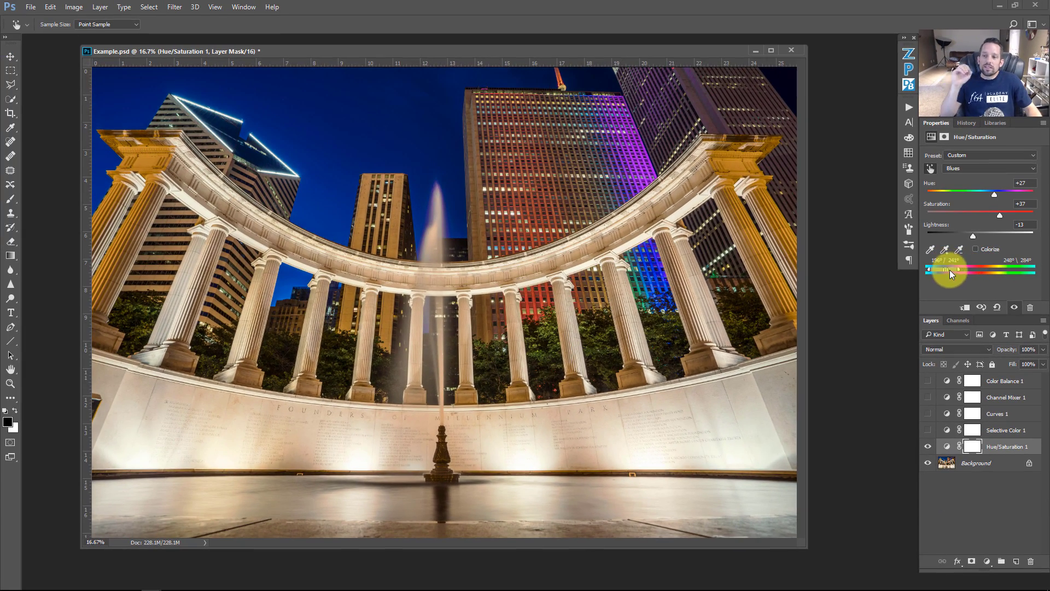
left_click(960, 252)
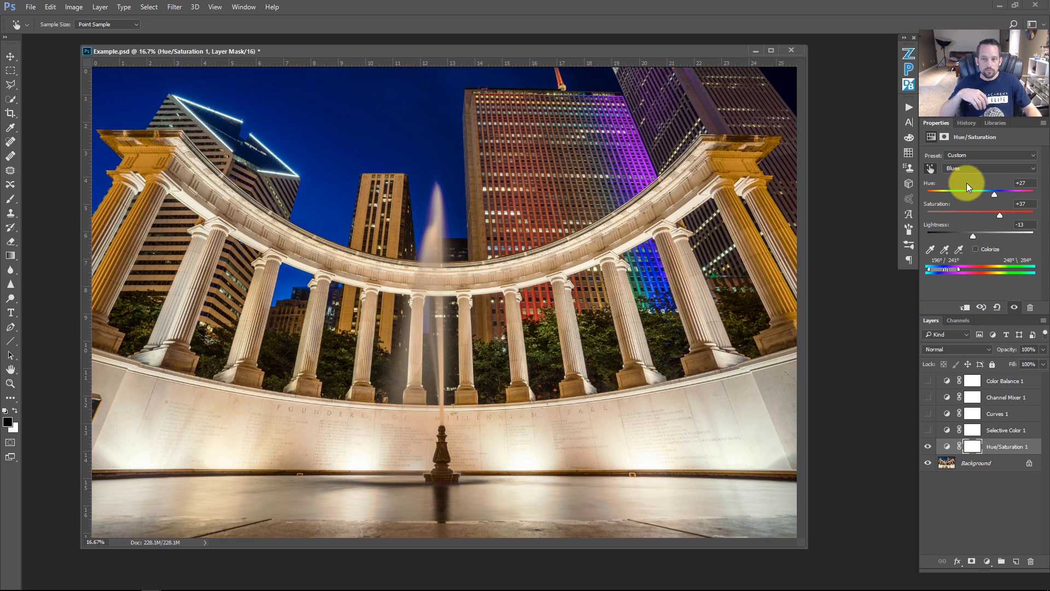
For the Yellows sampled from the golden column top, set Hue +15, Saturation -23, Lightness +43 and the range to 19°/52° and 64°\123°.
left_click(926, 170)
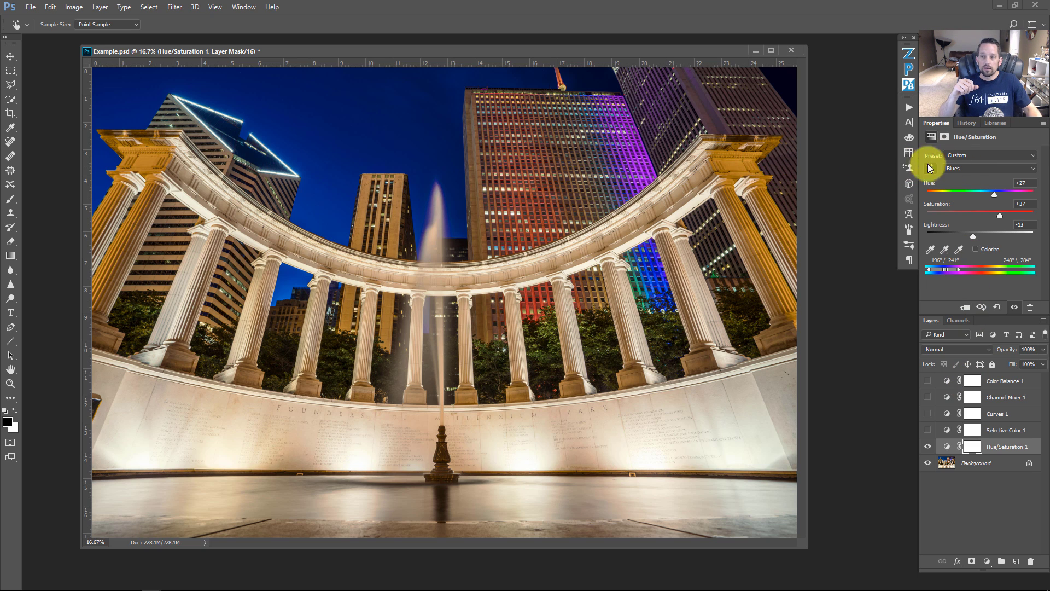
left_click(735, 160)
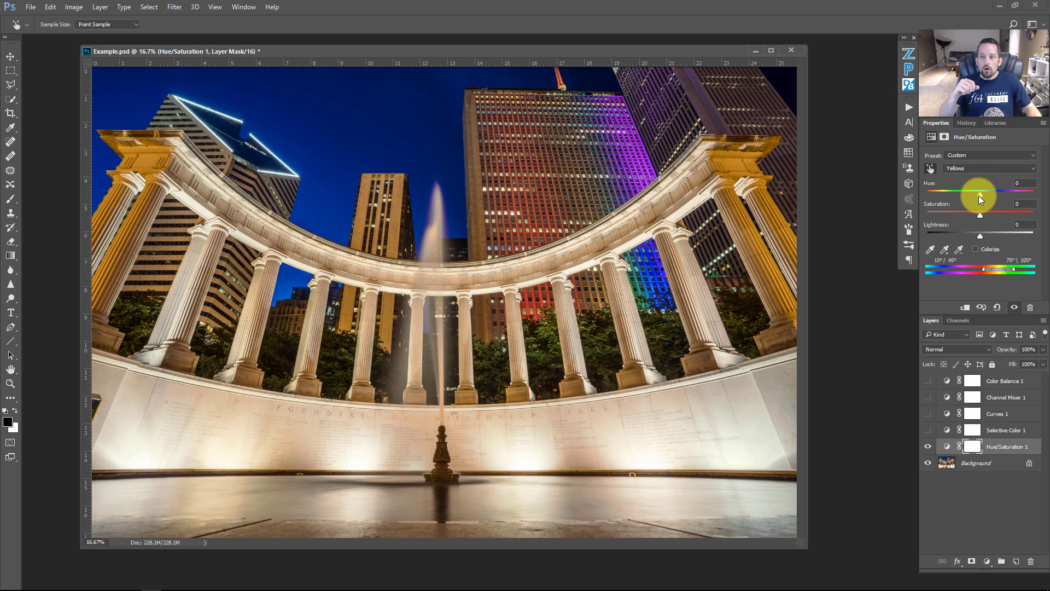
left_click_drag(976, 198, 1007, 238)
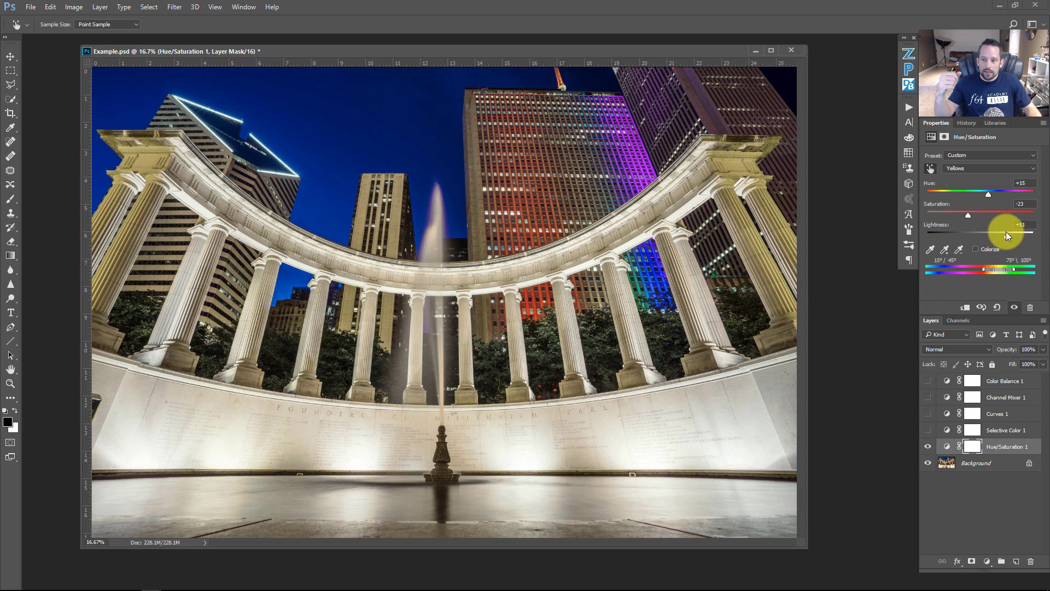
left_click_drag(1006, 235, 1003, 236)
mouse_move(985, 270)
left_mouse_down()
mouse_move(912, 265)
mouse_move(982, 272)
left_mouse_up()
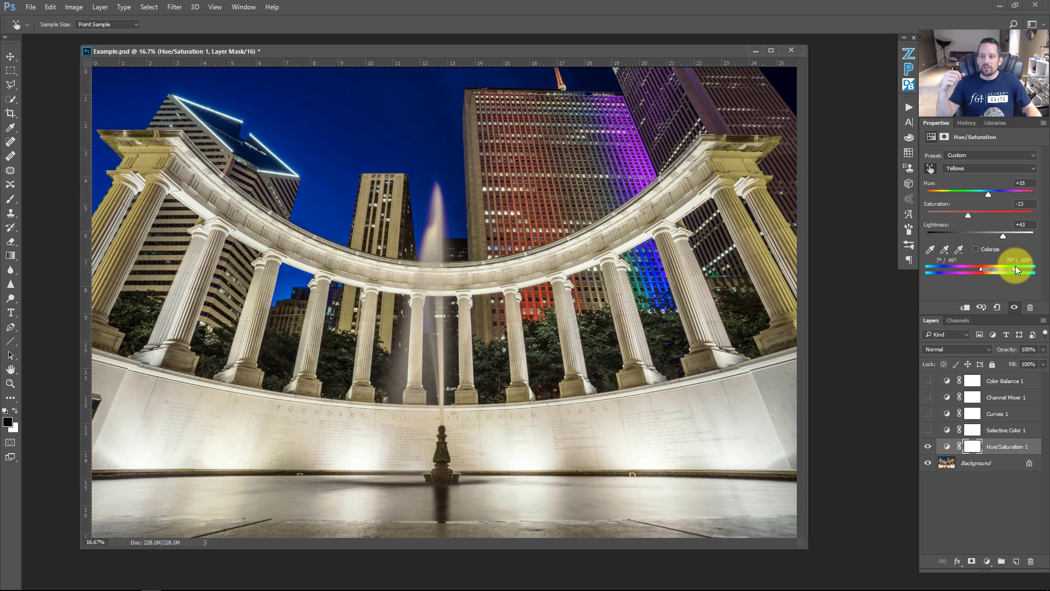
left_click_drag(1015, 268, 1000, 273)
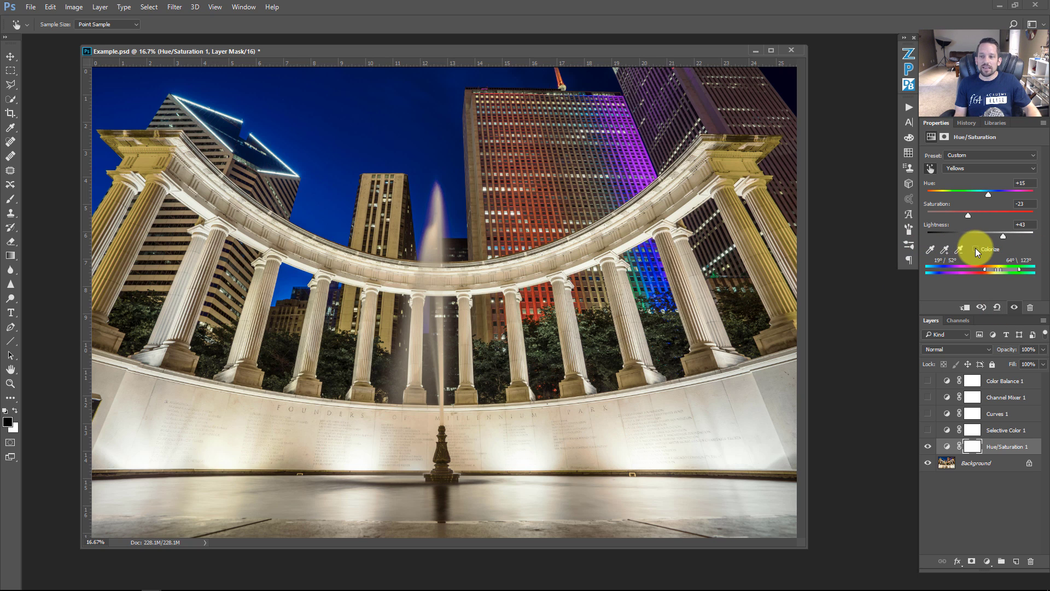
Test Colorize with Hue 184, Saturation 46 and Lightness -9, and turn it off again.
left_click(976, 249)
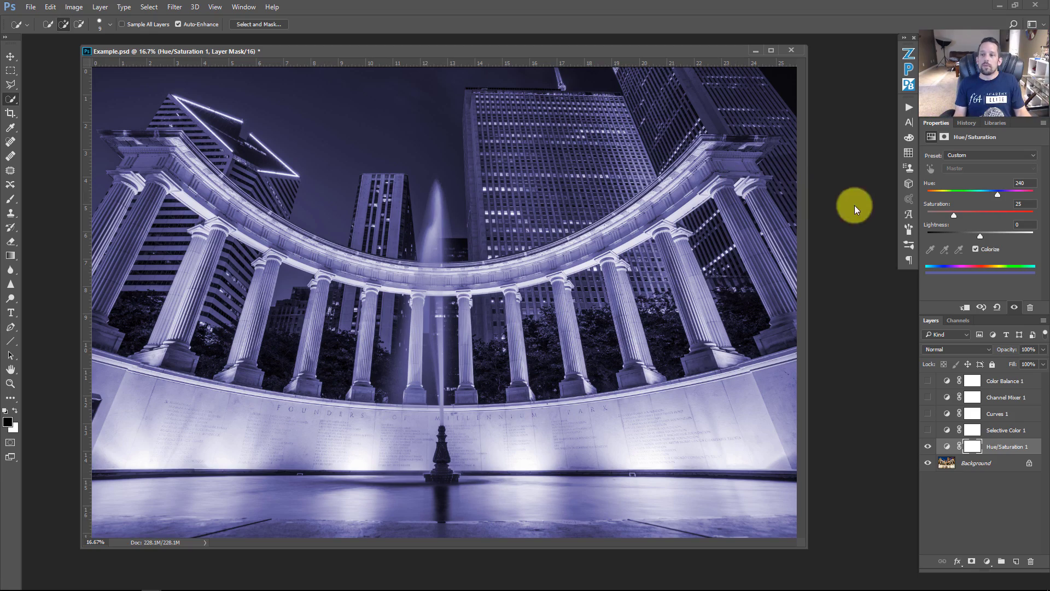
mouse_move(997, 195)
left_mouse_down()
mouse_move(928, 190)
mouse_move(989, 192)
mouse_move(970, 185)
mouse_move(1004, 218)
mouse_move(971, 214)
mouse_move(982, 194)
left_mouse_up()
left_click_drag(981, 236, 976, 213)
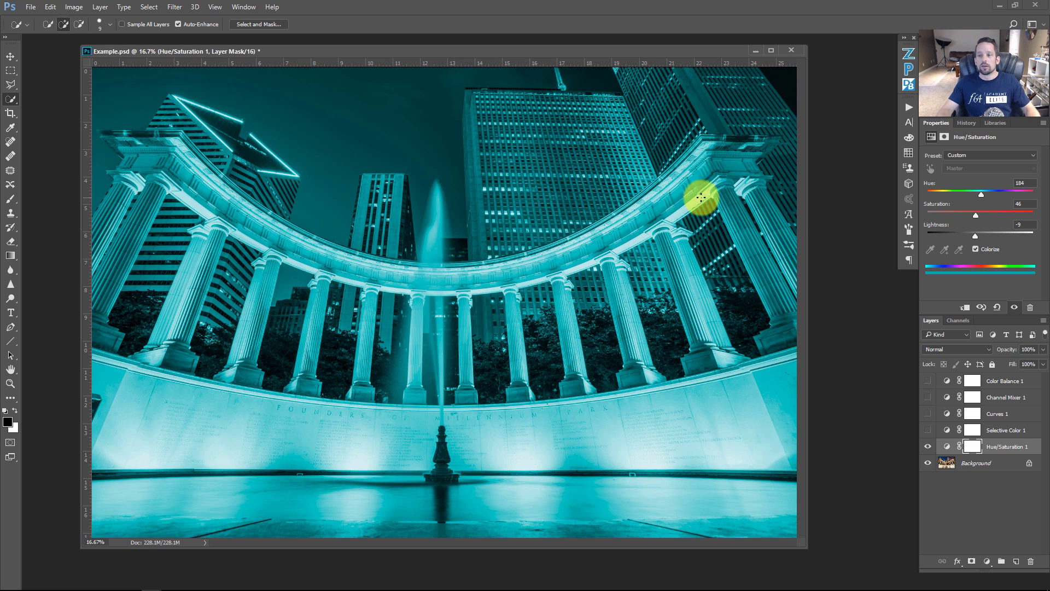
left_click(985, 248)
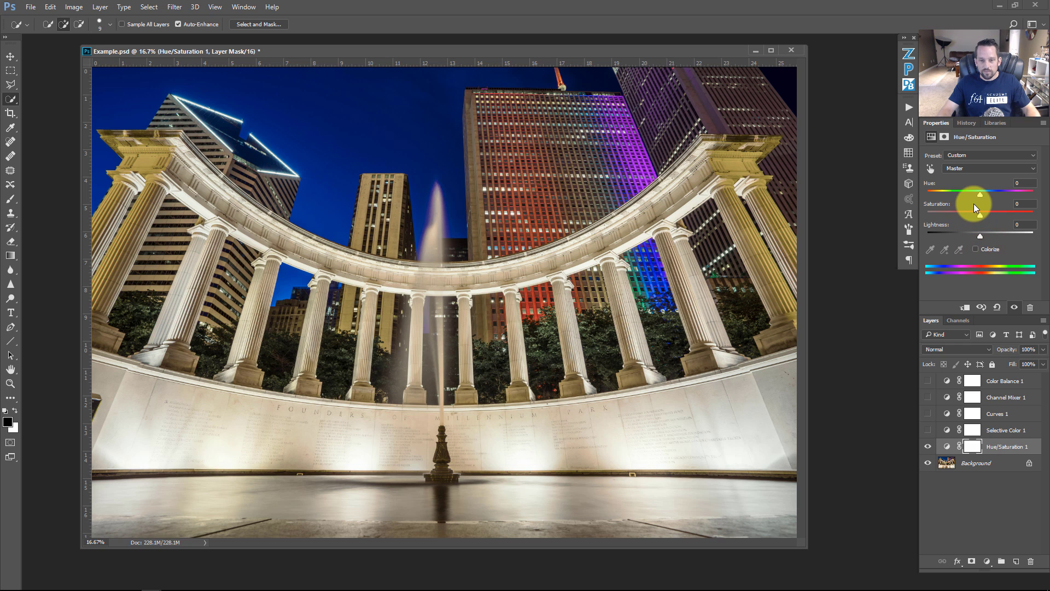
For the Master range, set Saturation to +21, test shifting the Hue, and reset Hue to 0.
left_click(977, 172)
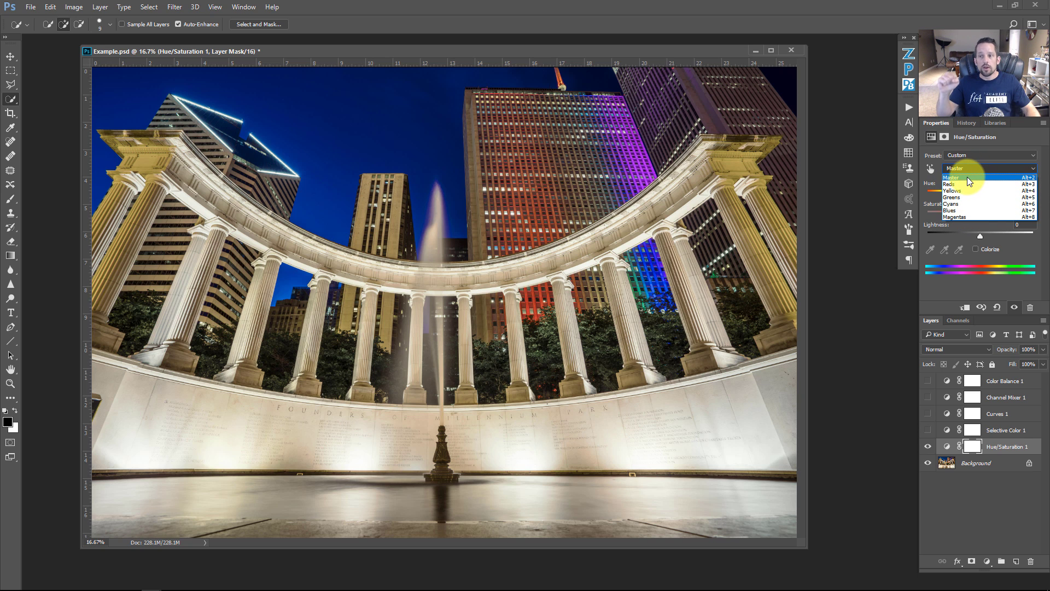
left_click(968, 176)
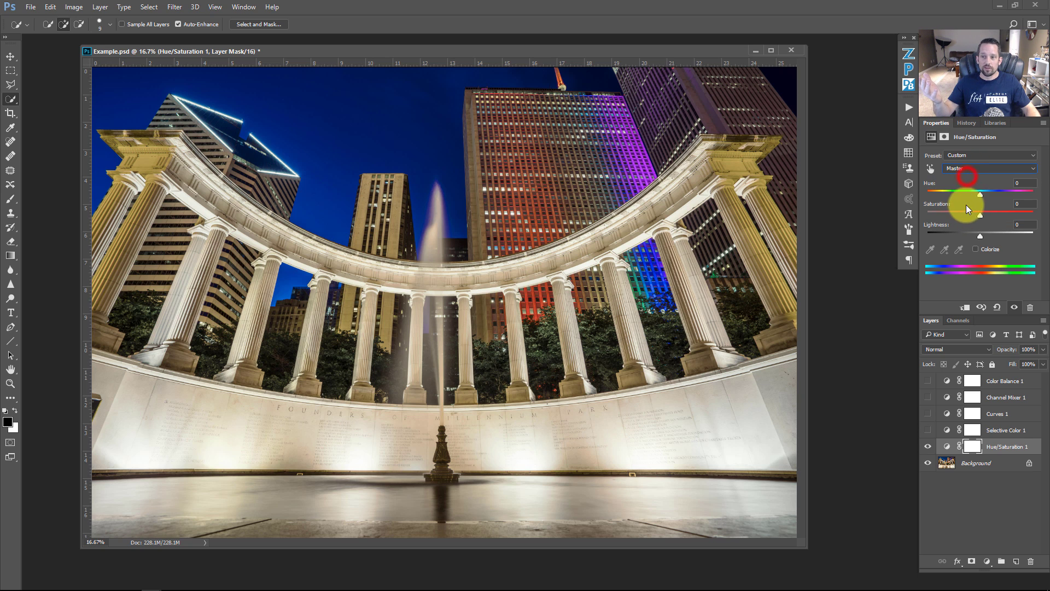
left_click_drag(980, 216, 980, 182)
left_click(1031, 184)
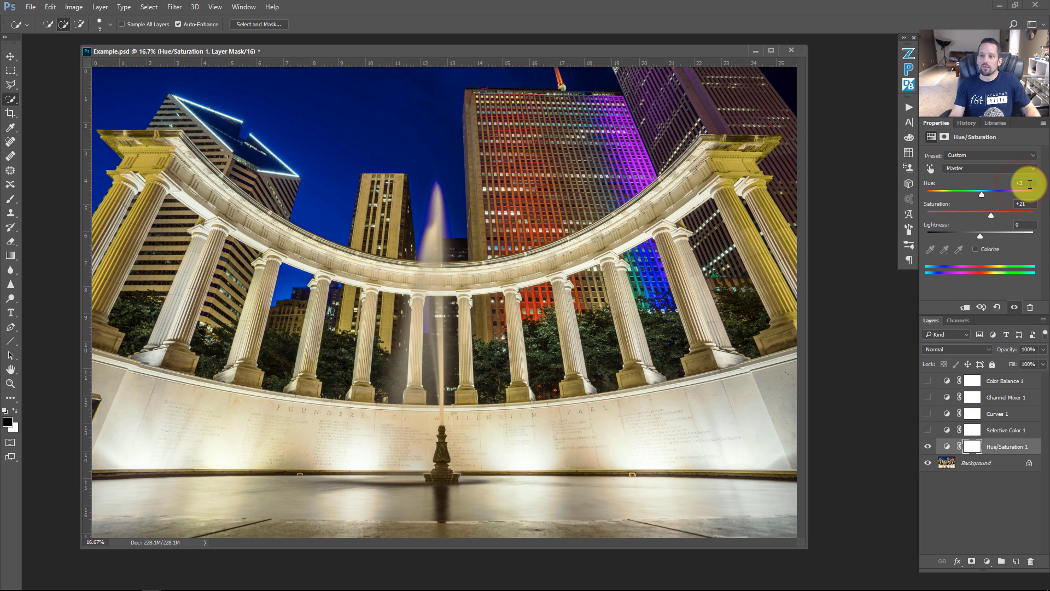
type("0")
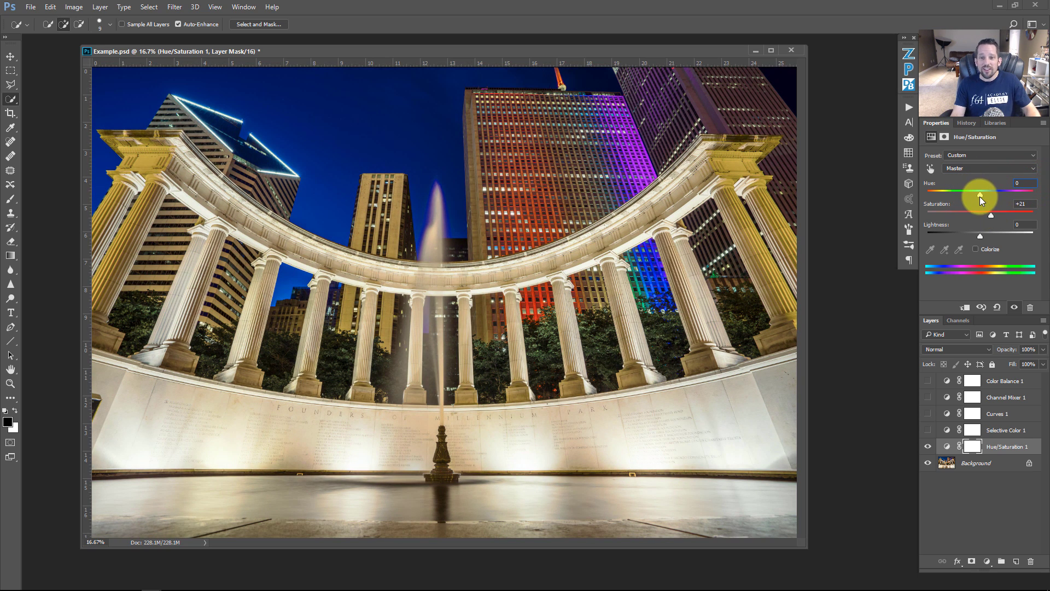
left_click_drag(980, 196, 999, 177)
type("0")
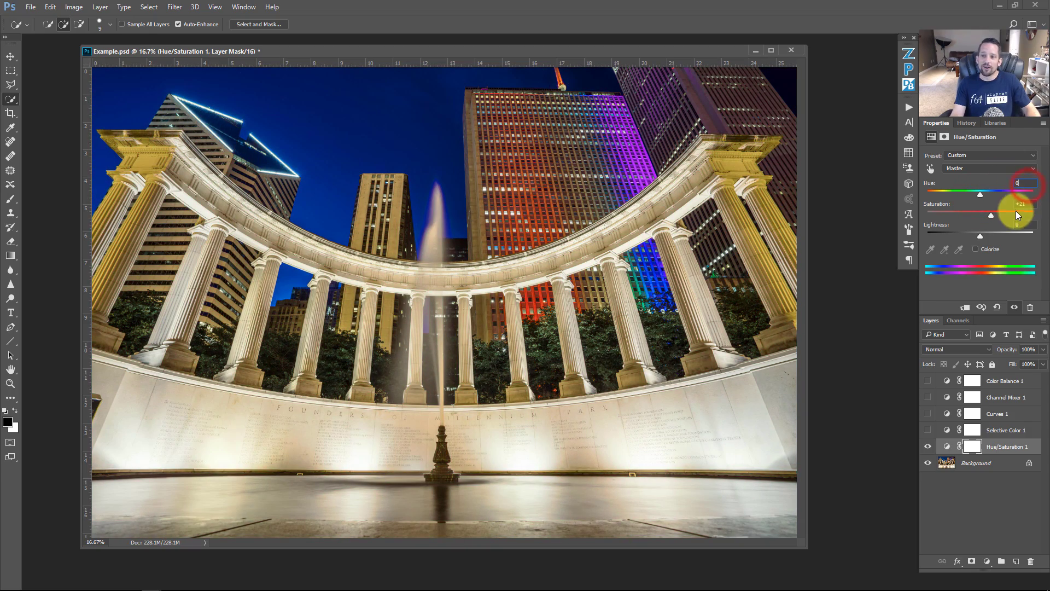